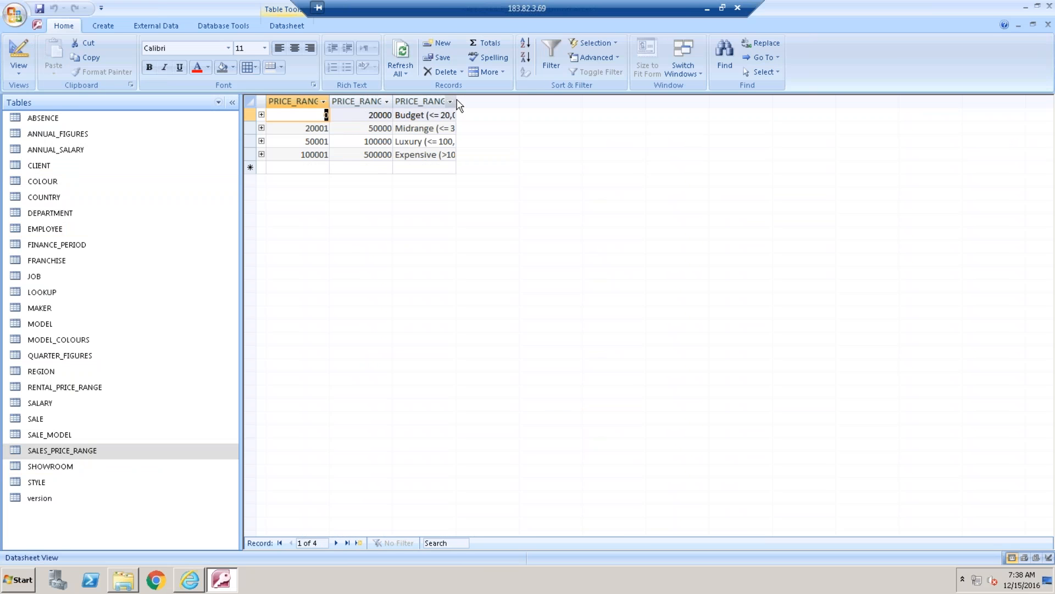
Widen the PRICE_RANGE column to show its full labels, and open the SALE table at the first record's CLIENT_ID
drag(455, 105, 519, 109)
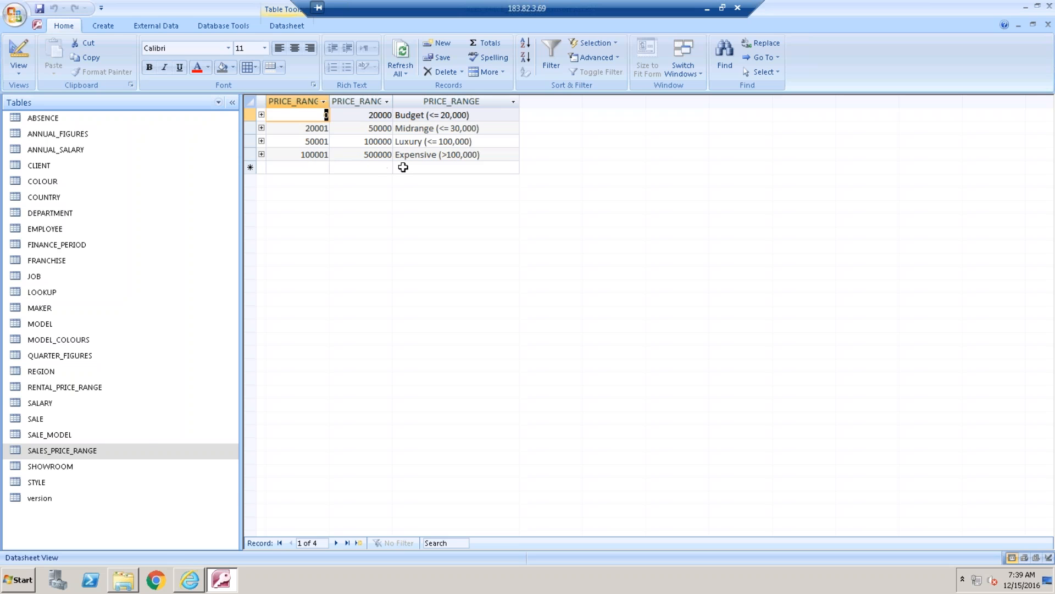
double_click(65, 422)
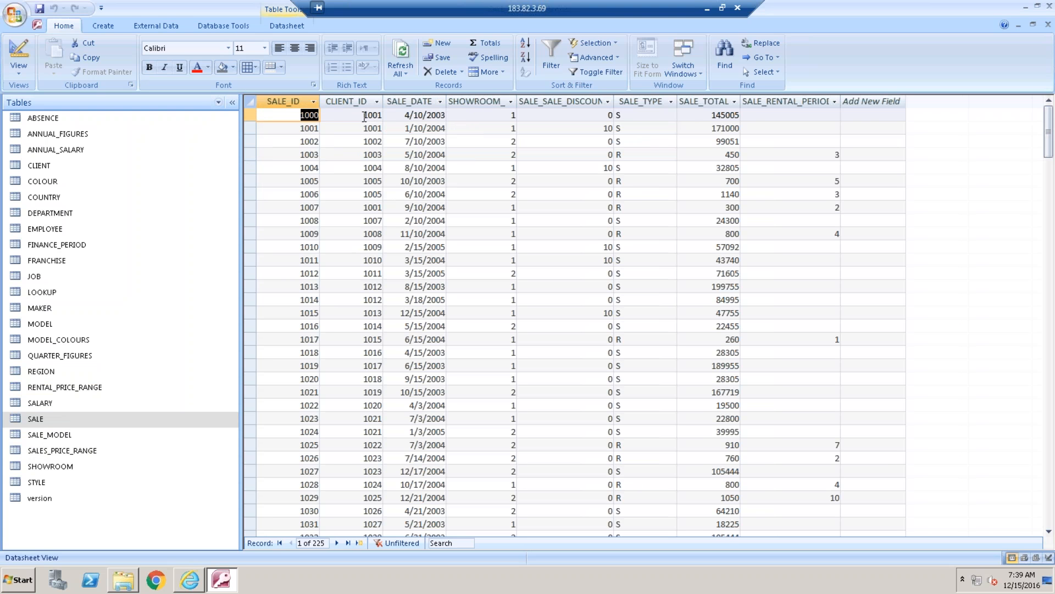
key(Tab)
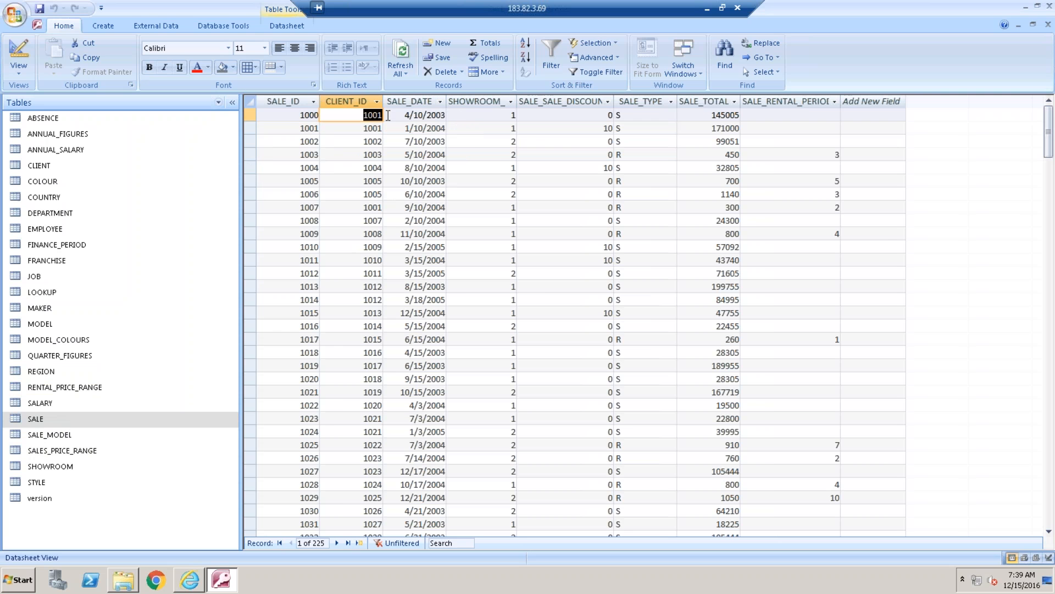
Open the CLIENT table and examine the first client's first-name field
click(61, 167)
double_click(61, 166)
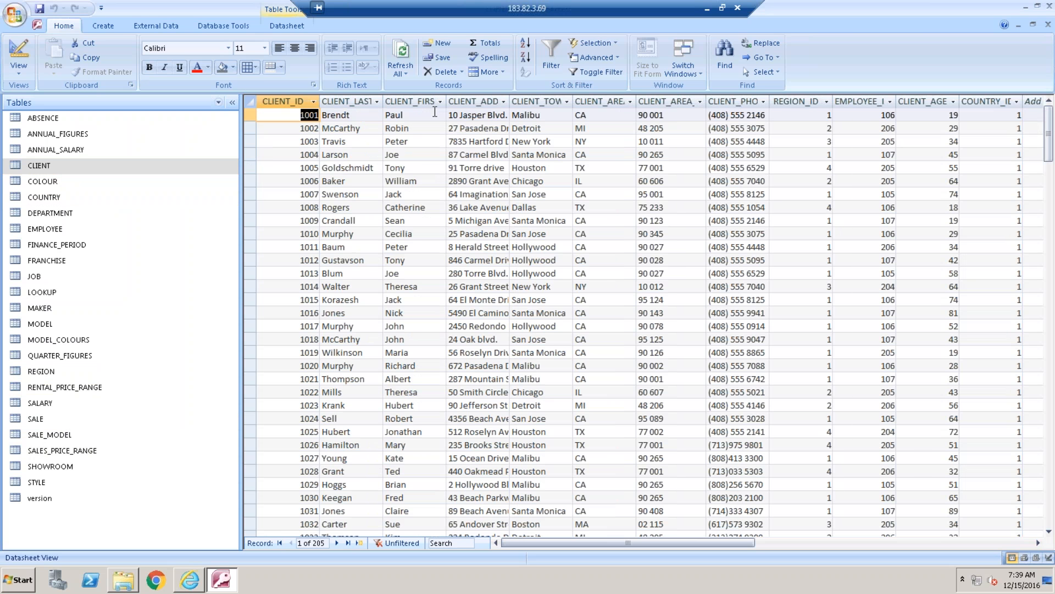
click(408, 114)
drag(408, 114, 385, 115)
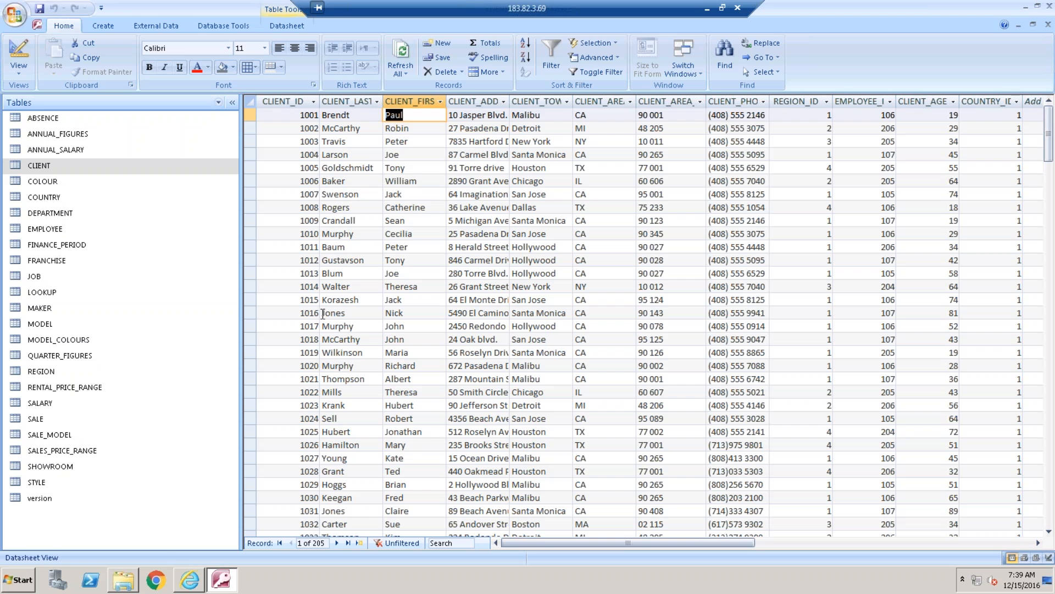
Review the SALES_PRICE_RANGE table and the SALE_TOTAL value of the first SALE record
click(88, 454)
double_click(88, 458)
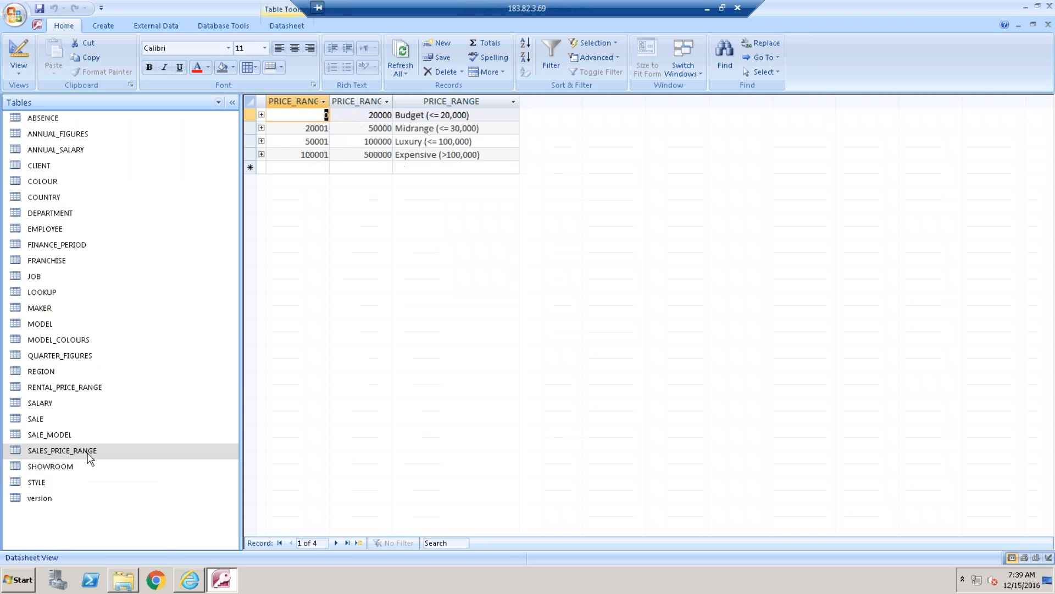
double_click(55, 426)
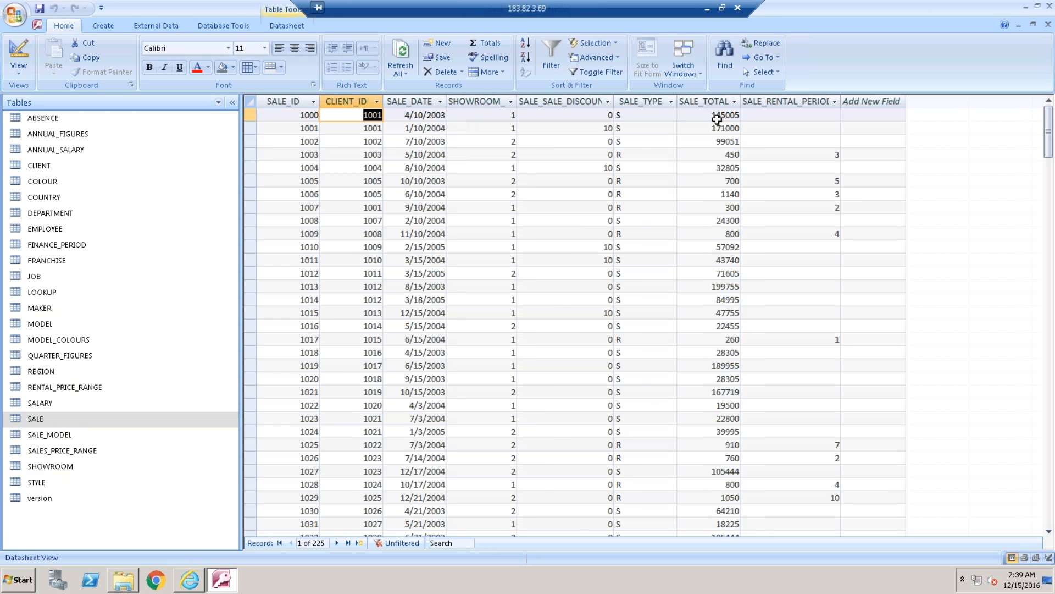
drag(712, 115, 751, 117)
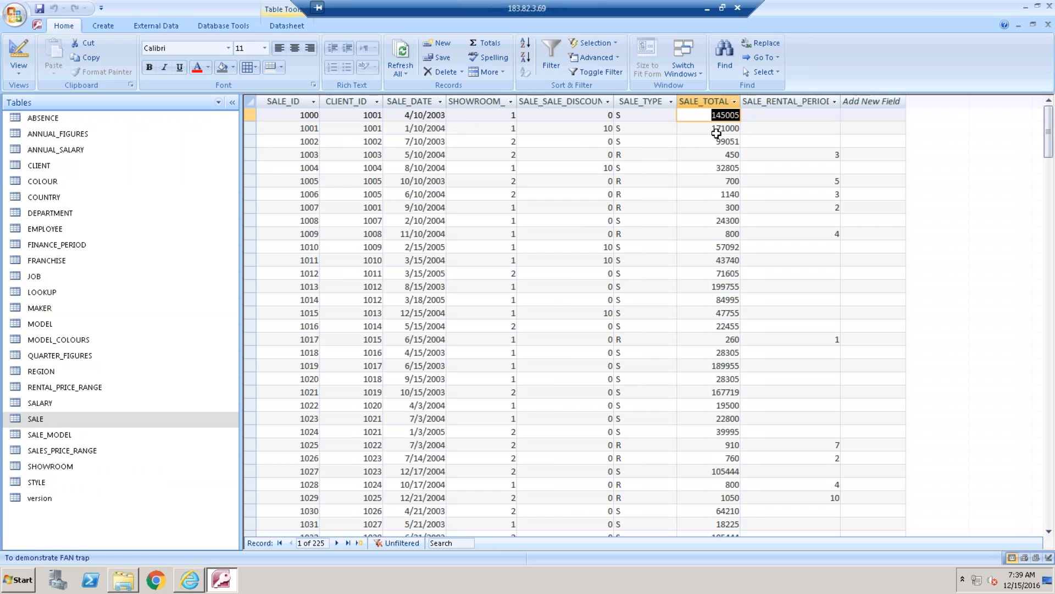
Examine the price bands in SALES_PRICE_RANGE again and return to the CLIENT table
click(68, 451)
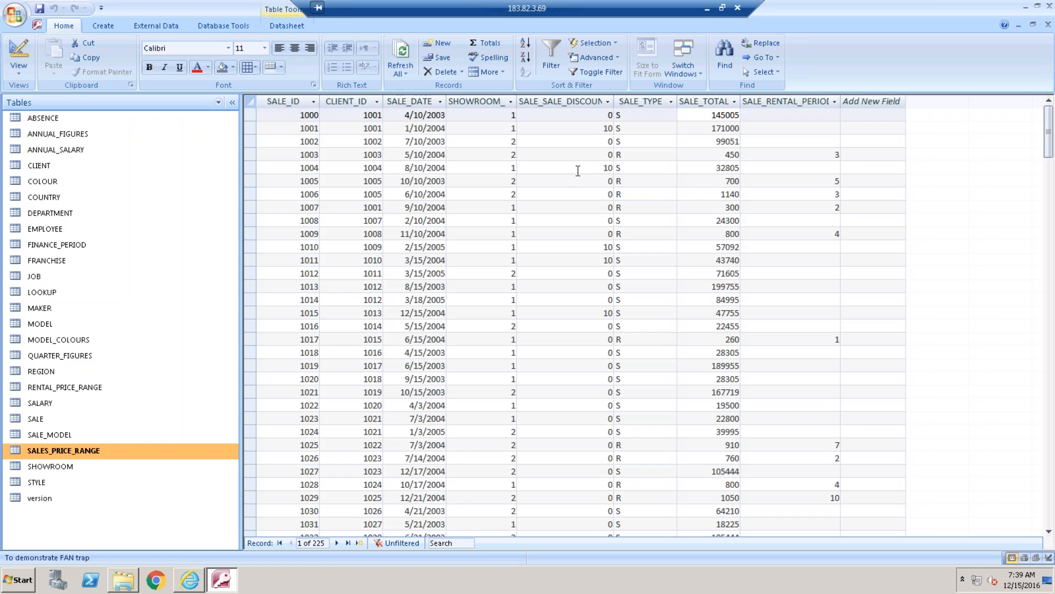
double_click(97, 450)
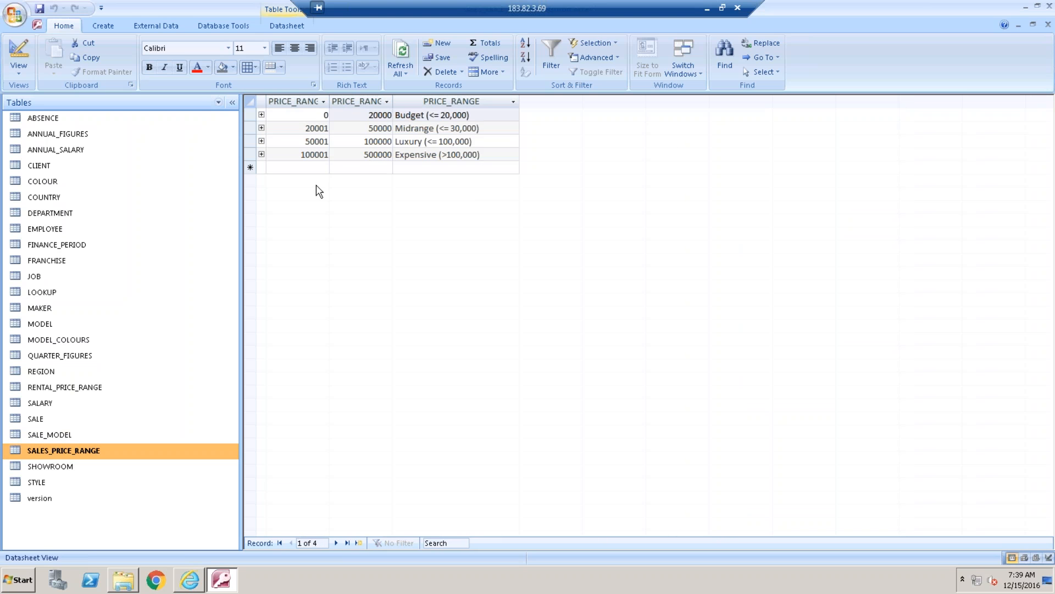
click(91, 175)
double_click(91, 175)
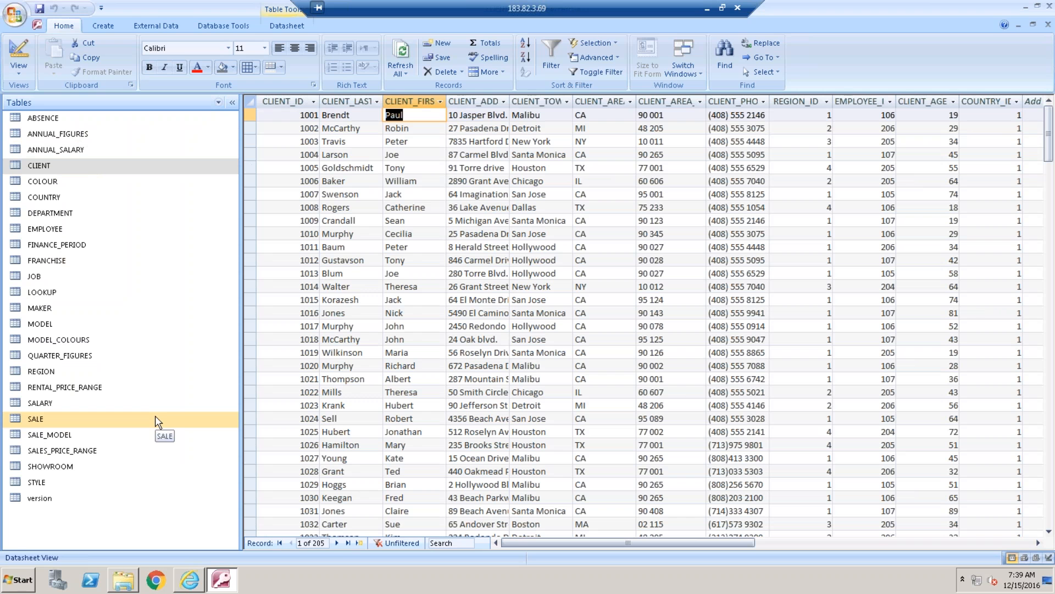
Launch the Universe Design Tool, log in with the account password, and dismiss the Quick Design Wizard
click(23, 581)
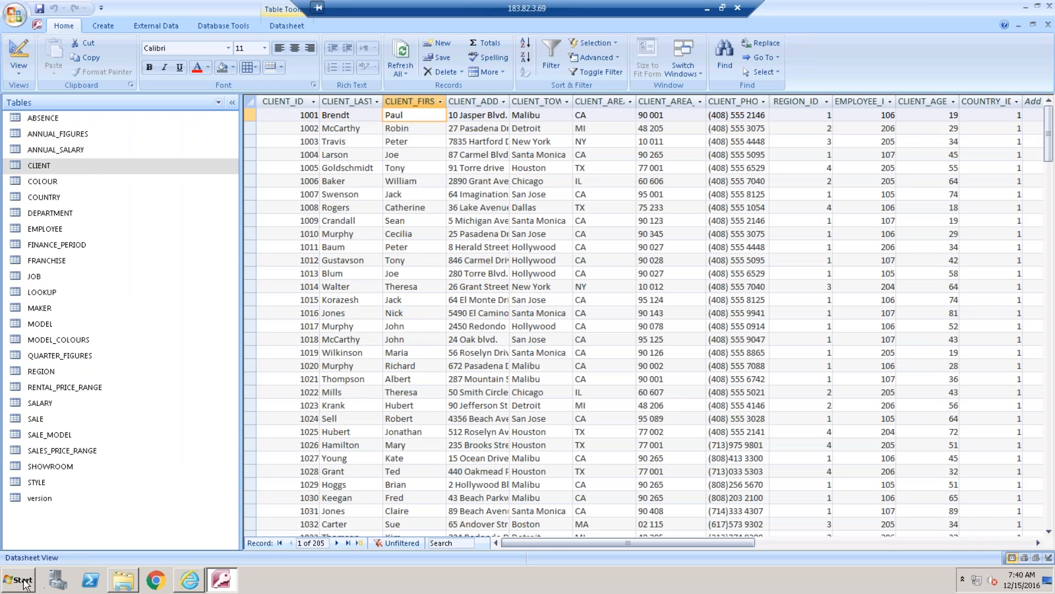
click(83, 304)
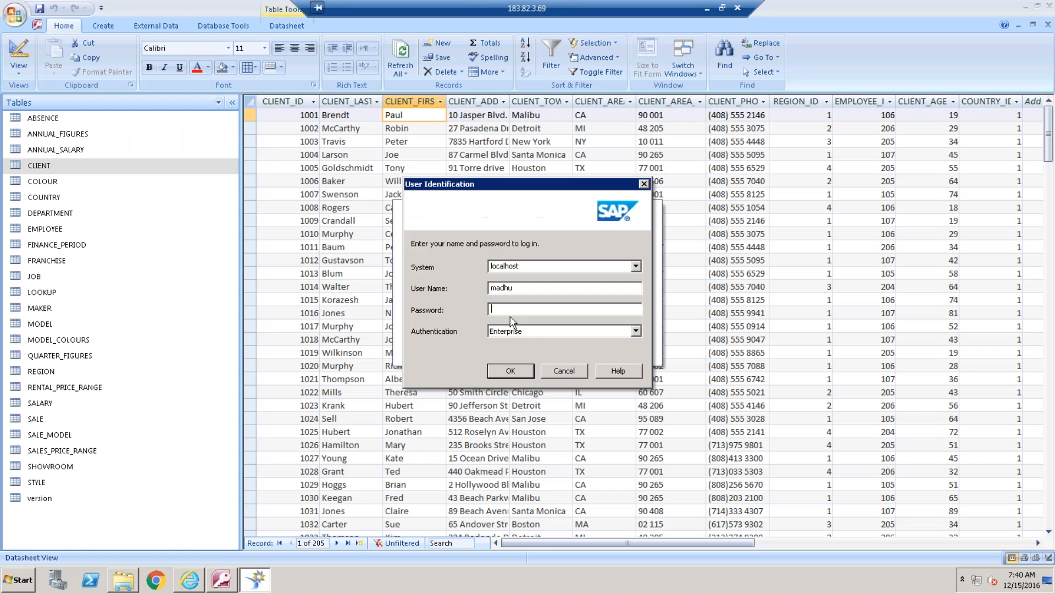
text(*********)
key(Return)
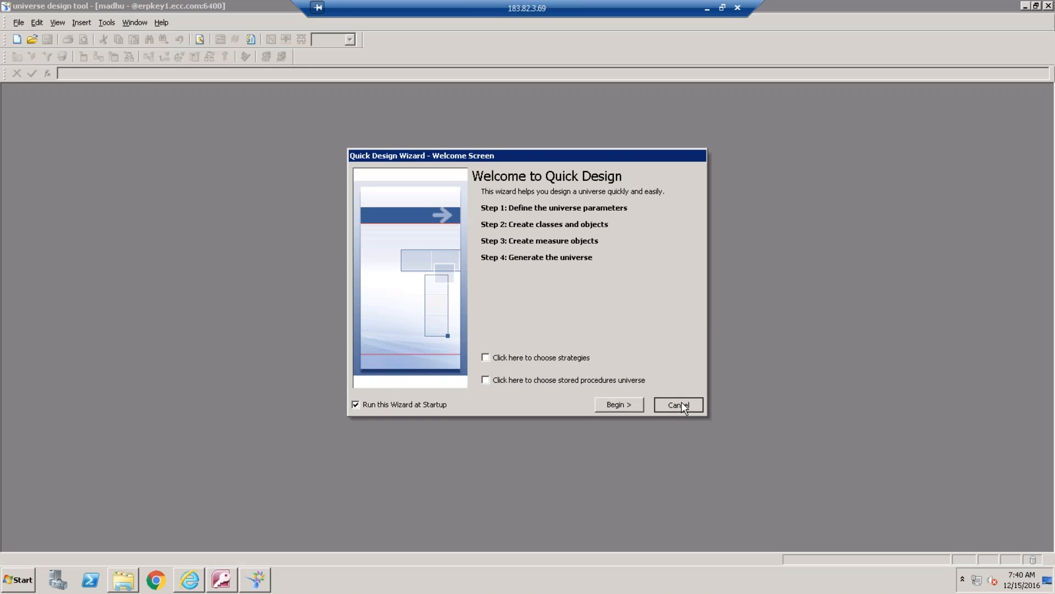
click(678, 405)
Create a new universe and name it Theta_Join__
click(18, 22)
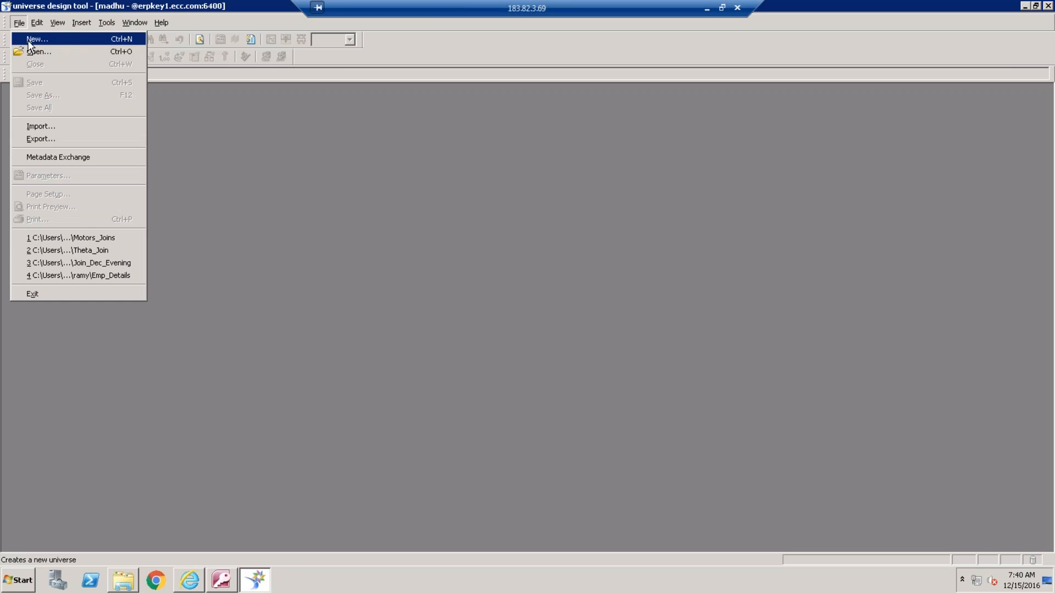
click(28, 41)
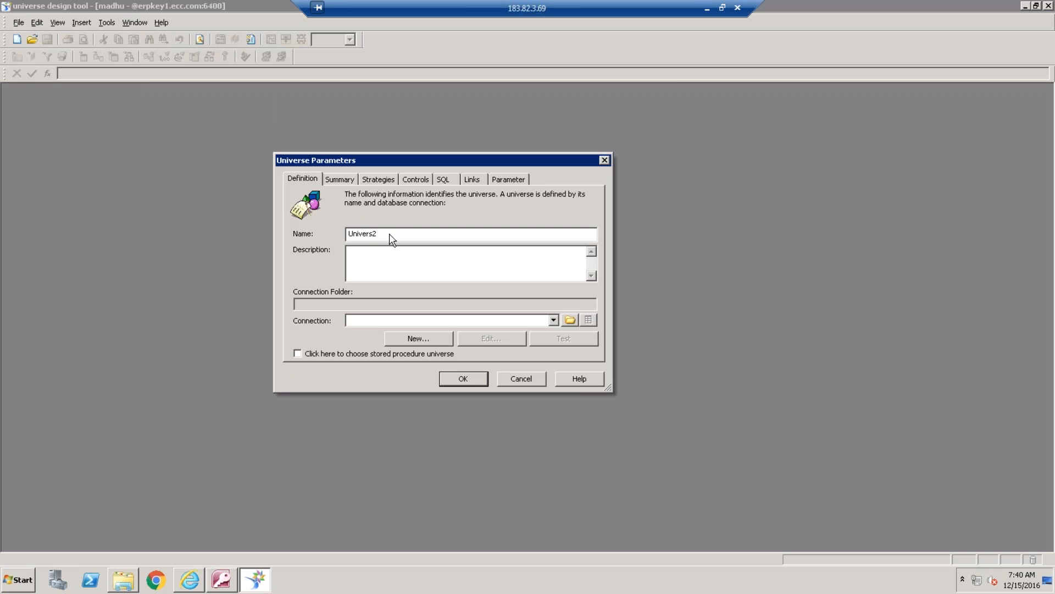
double_click(365, 235)
text(Thej)
key(BackSpace)
text(ta_Join__)
Assign the Motors_Conn connection to the universe, test it, and accept the universe parameters
click(552, 320)
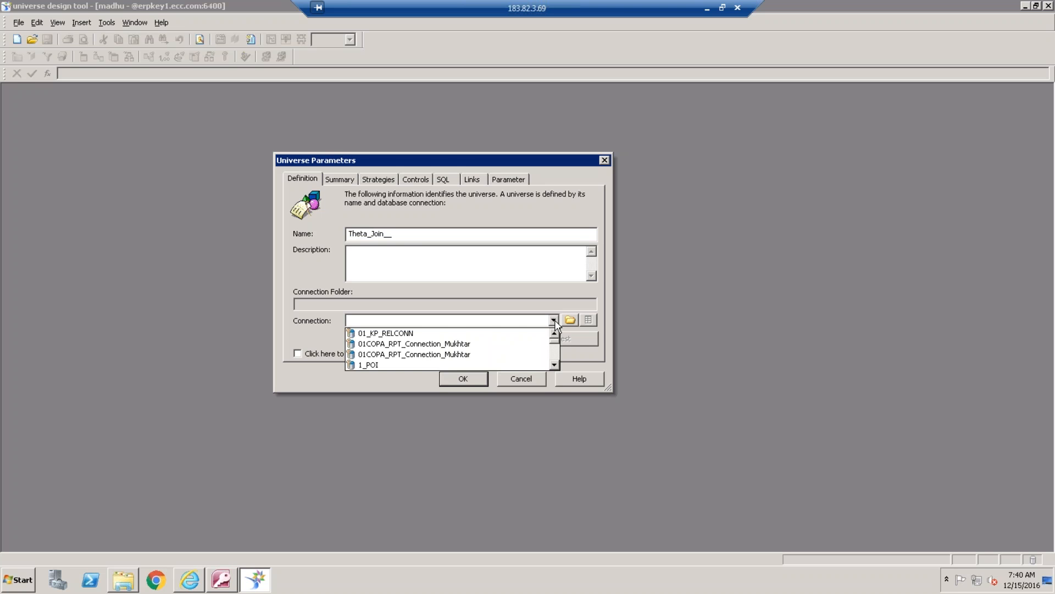
click(555, 365)
click(555, 364)
click(555, 365)
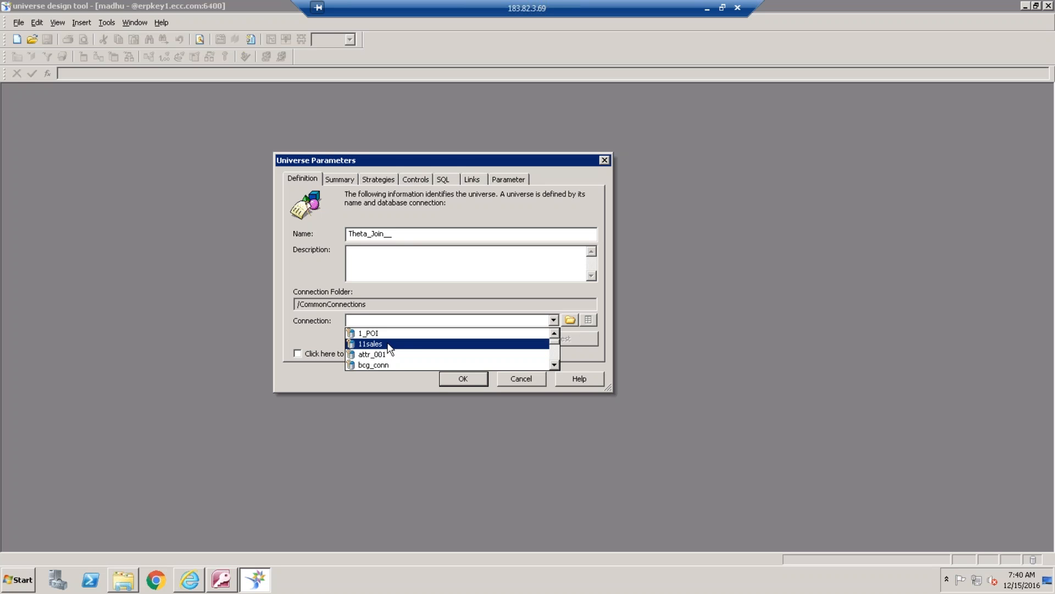
scroll(389, 348, down, 10)
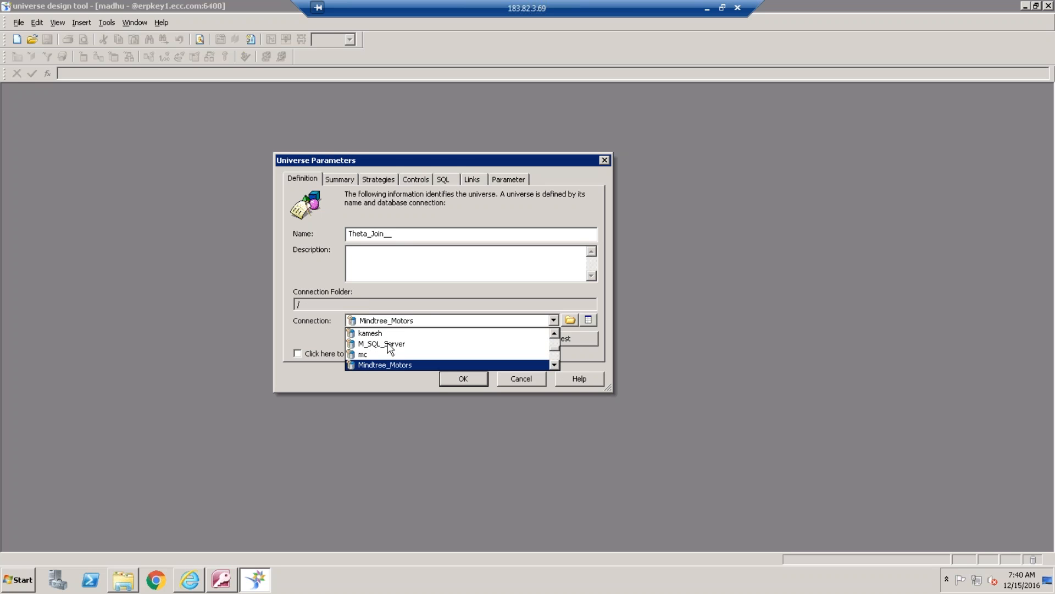
scroll(389, 348, down, 1)
scroll(388, 348, down, 4)
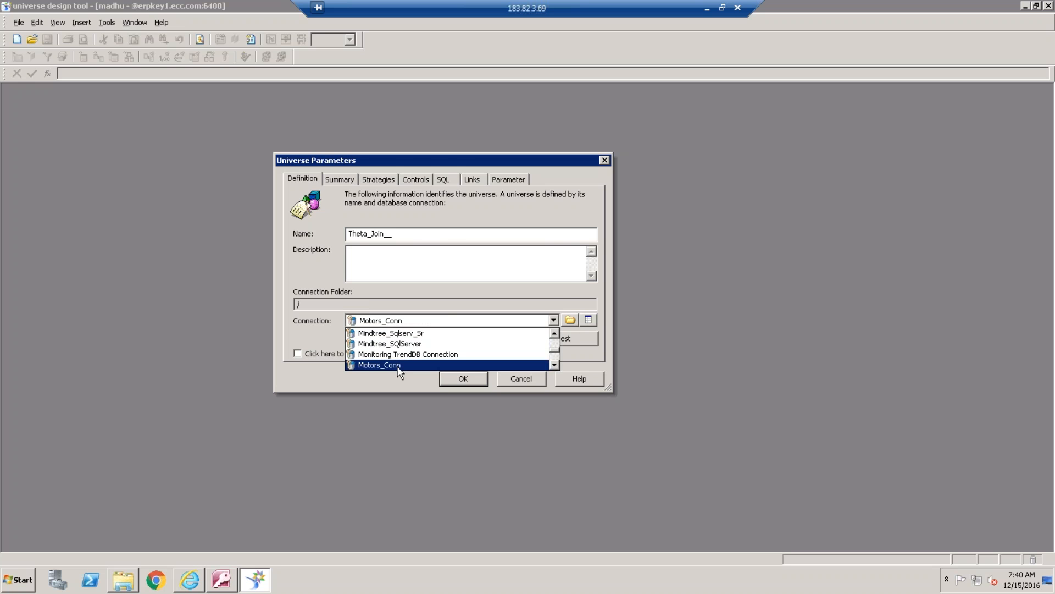
click(393, 364)
click(585, 341)
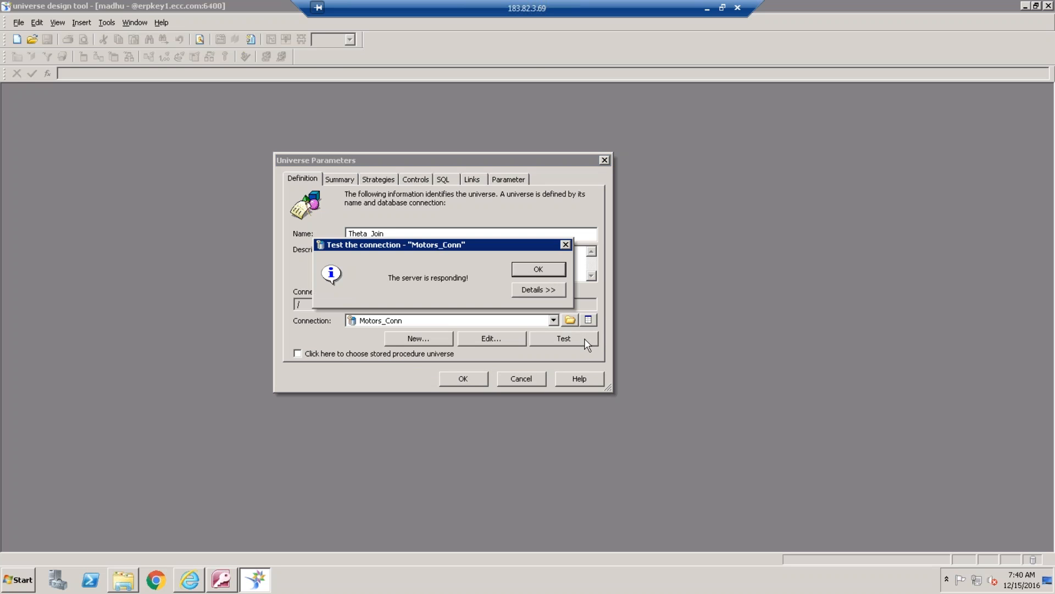
click(553, 269)
click(481, 378)
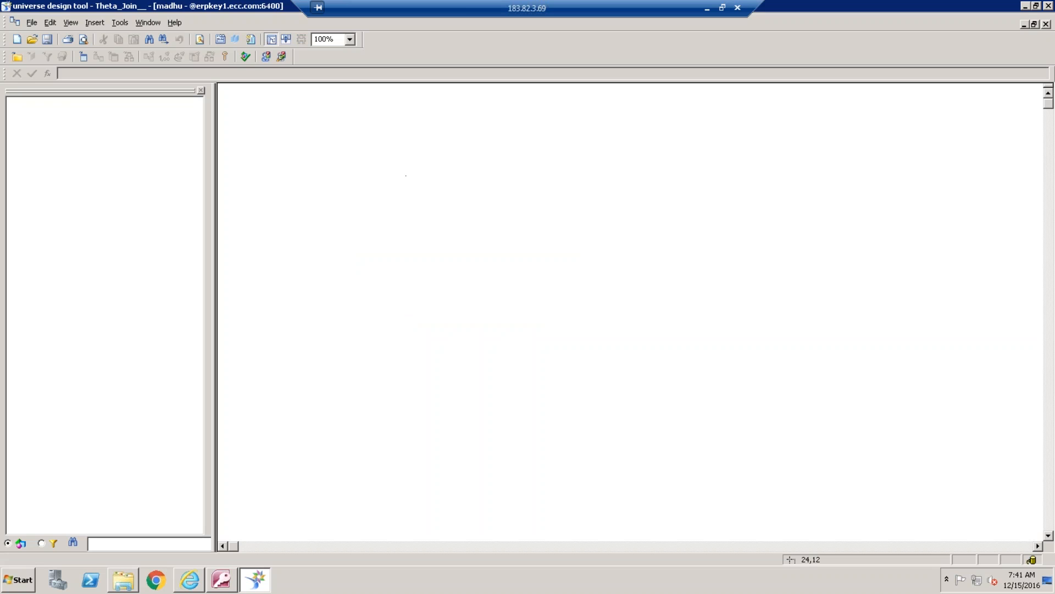
Insert the CLIENT, SALE and SALES_PRICE_RANGE tables from the Motors database and close the Table Browser
click(120, 221)
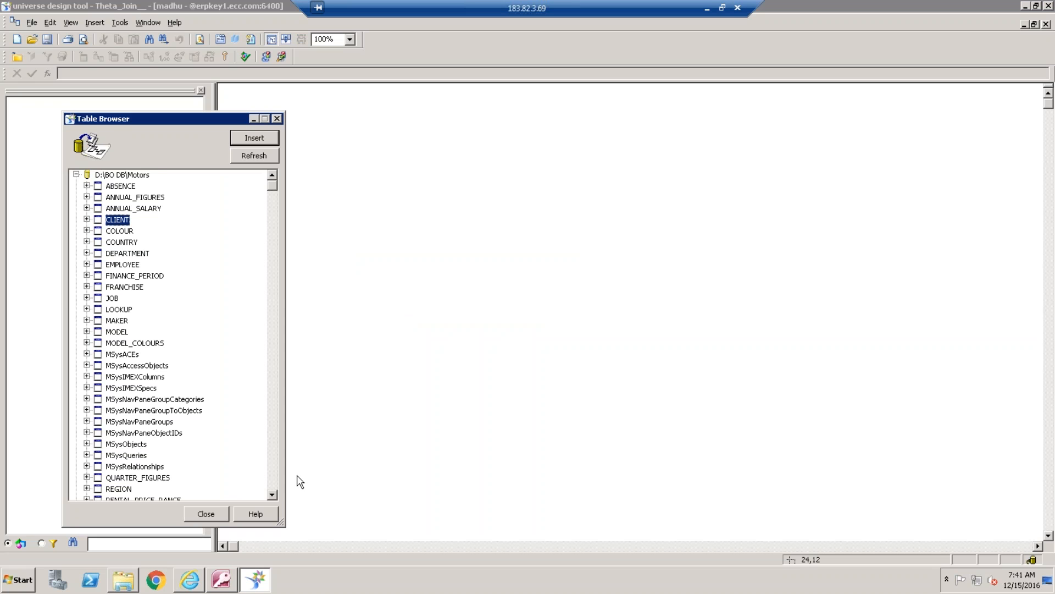
click(275, 496)
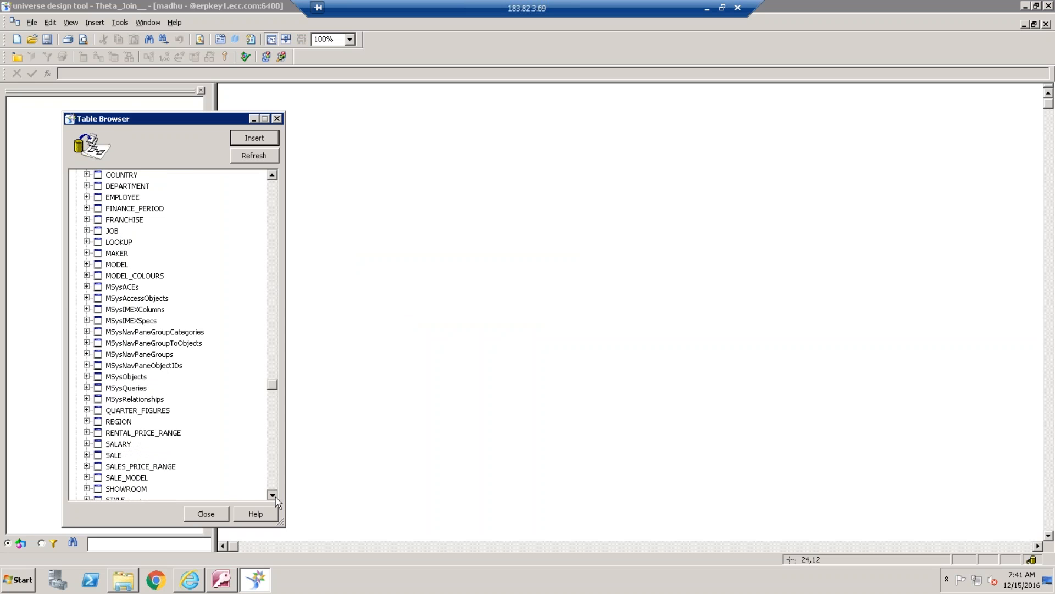
scroll(277, 501, down, 1)
click(167, 433)
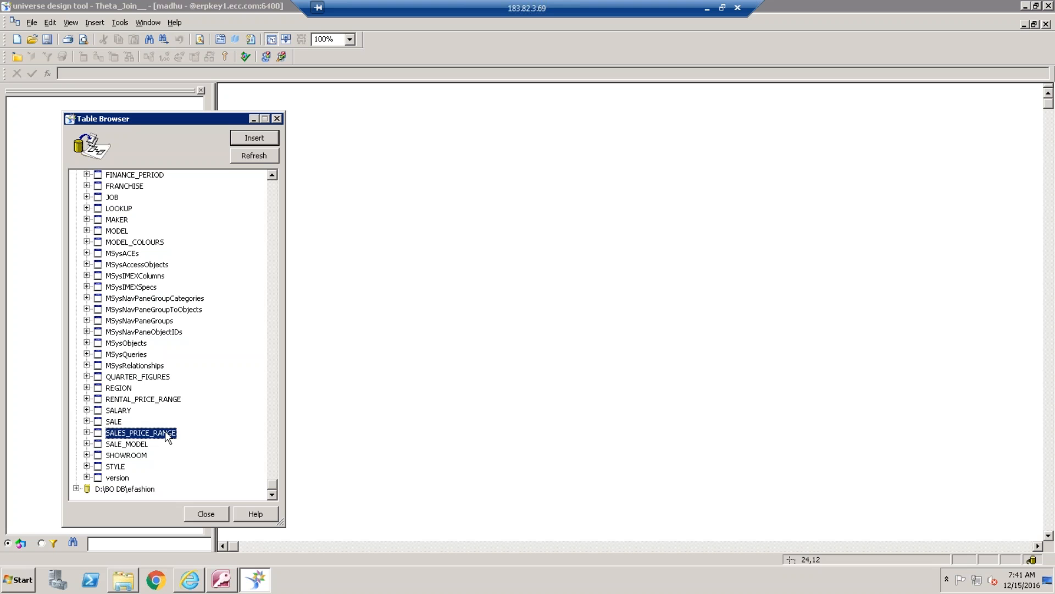
ctrl+click(114, 421)
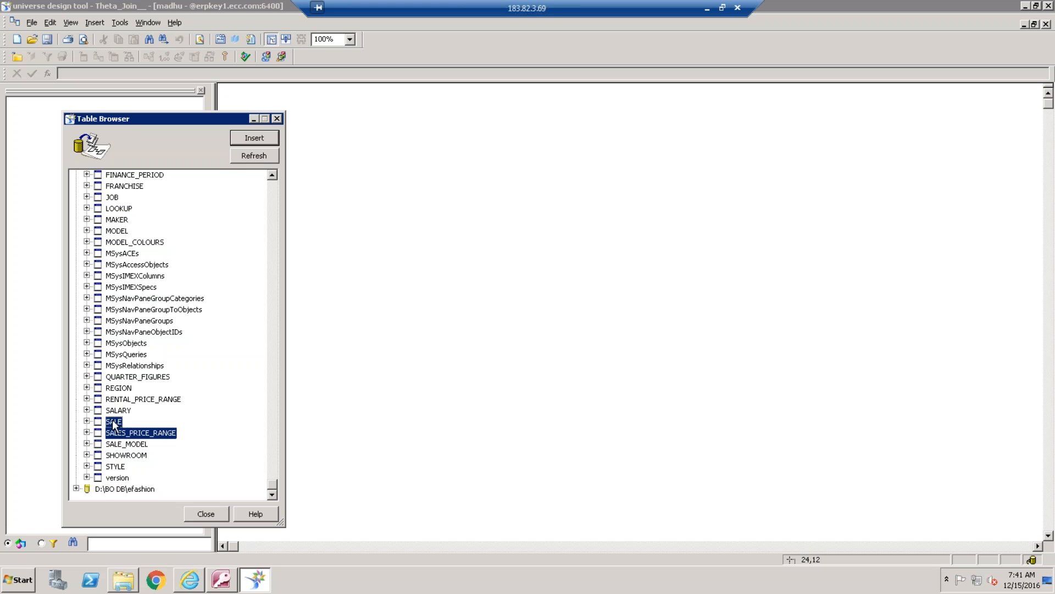
click(271, 141)
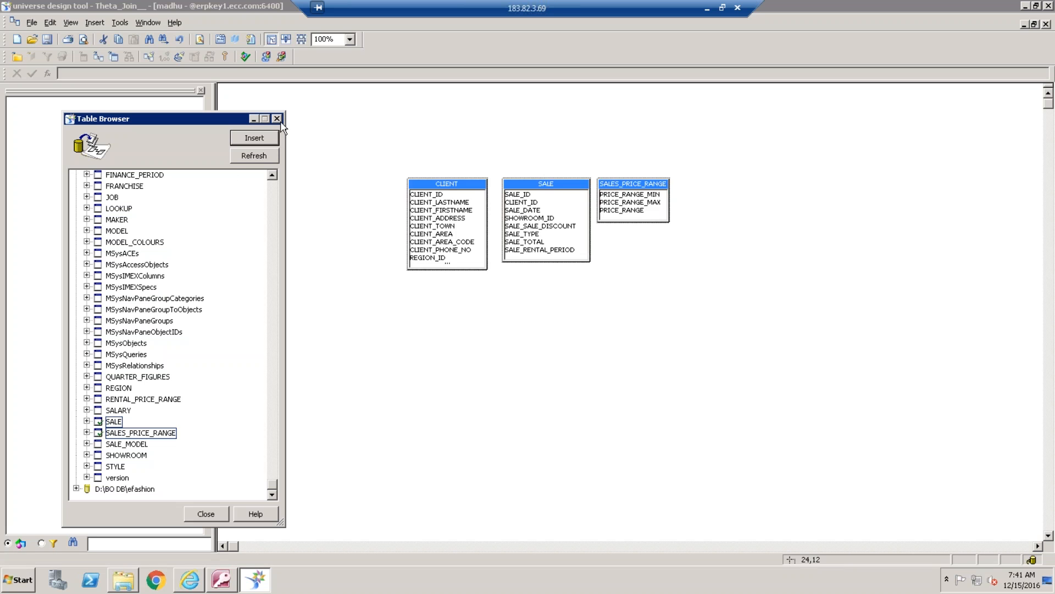
click(278, 119)
click(528, 385)
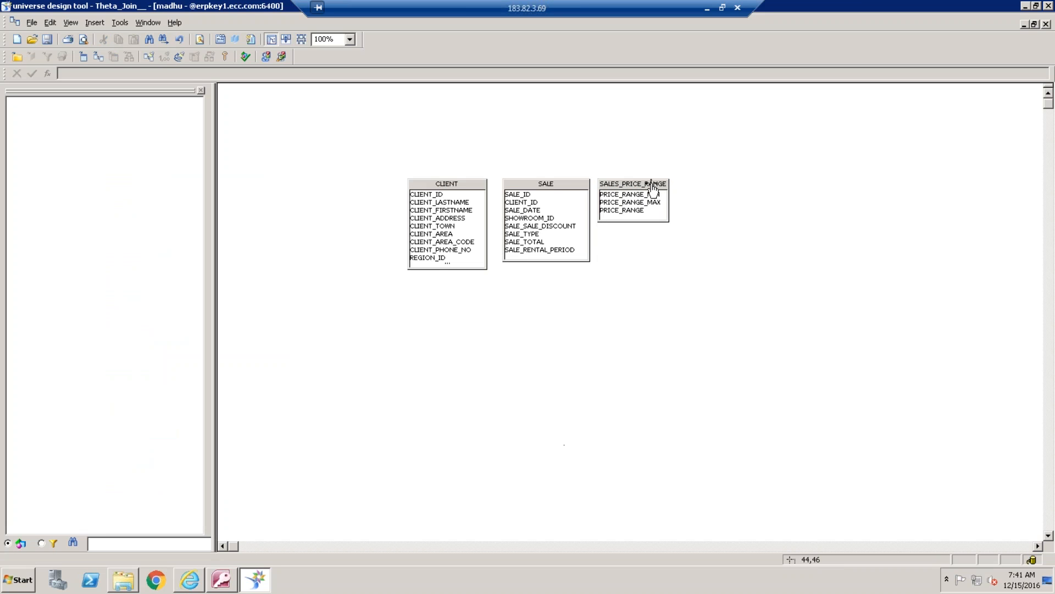
Spread the CLIENT, SALE and SALES_PRICE_RANGE tables apart in the universe structure
drag(704, 188, 727, 191)
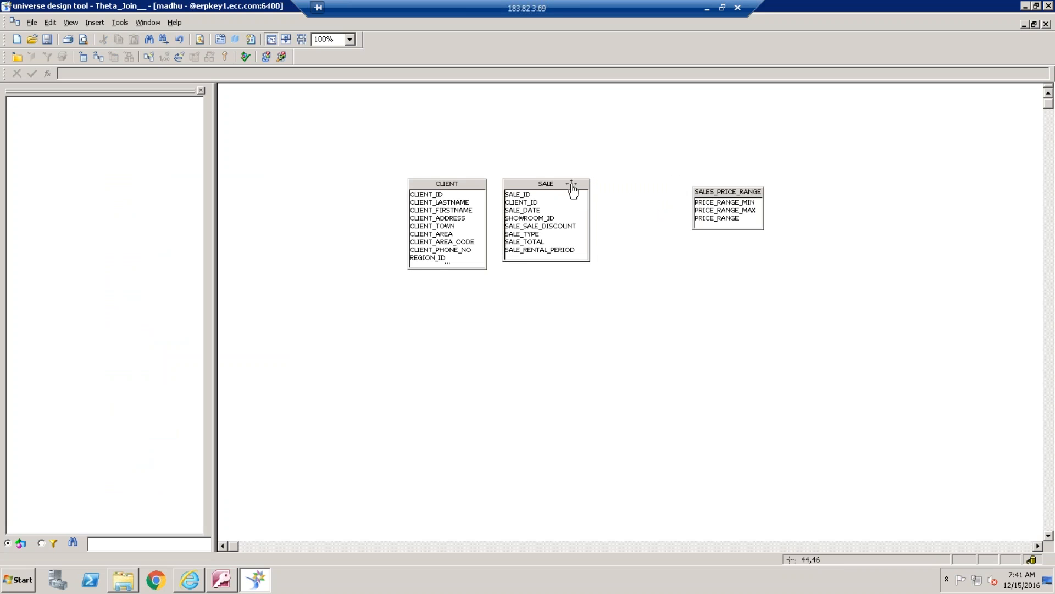
drag(557, 187, 620, 195)
drag(451, 184, 419, 185)
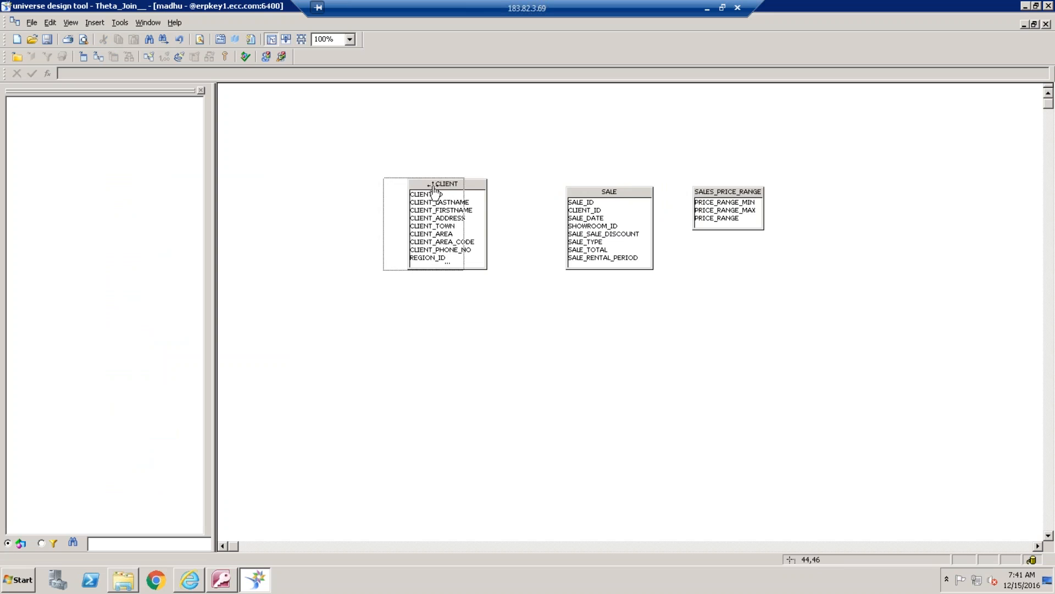
drag(643, 187, 612, 180)
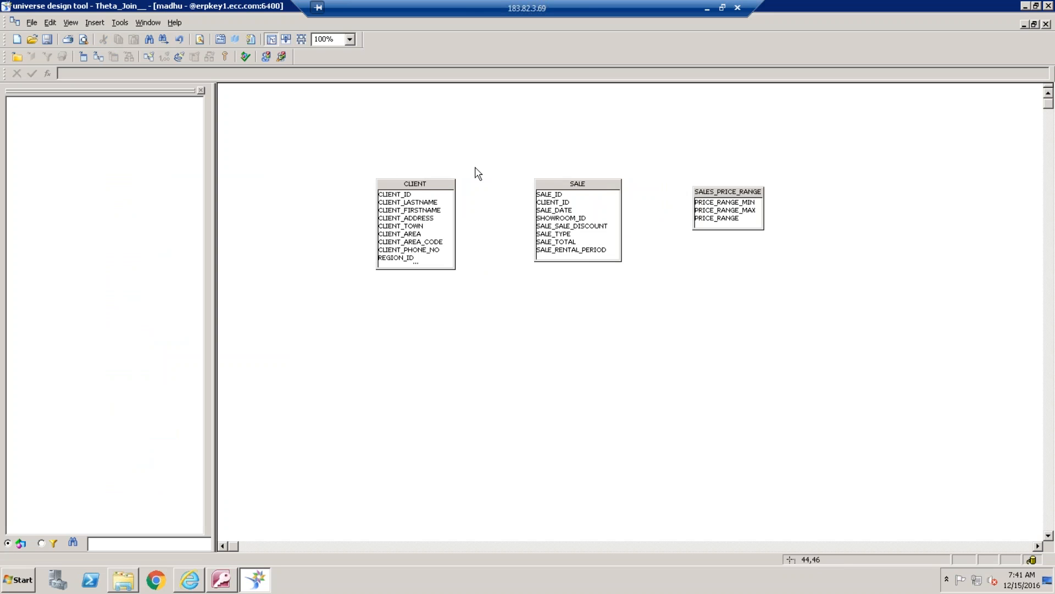
Join CLIENT.CLIENT_ID to SALE.CLIENT_ID and align the SALES_PRICE_RANGE table with the other two tables
drag(421, 195, 560, 204)
drag(744, 190, 753, 182)
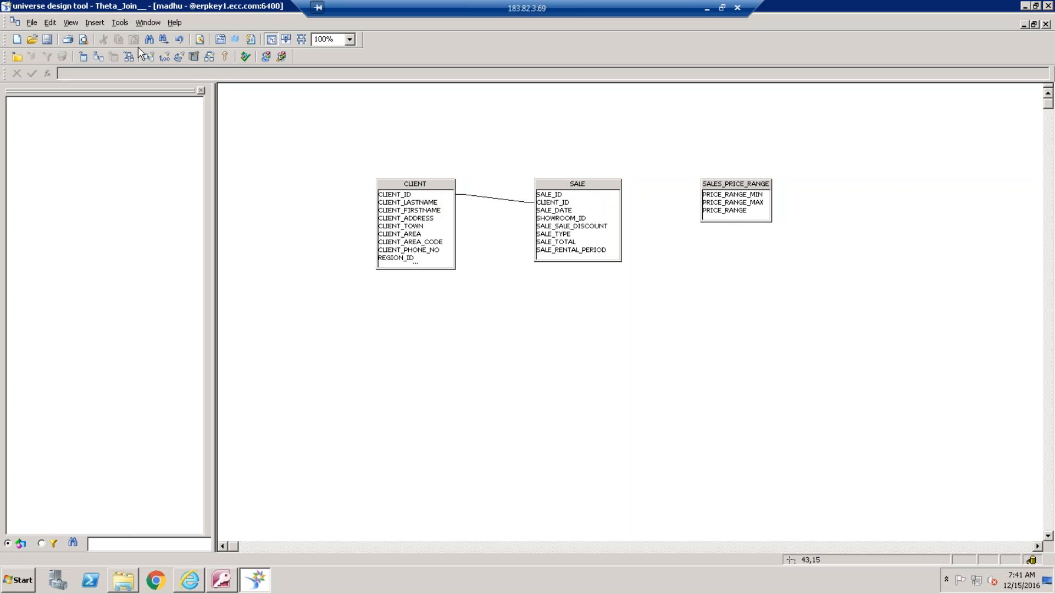
Start a new join with SALE as Table1 and SALES_PRICE_RANGE as Table2
right_click(746, 187)
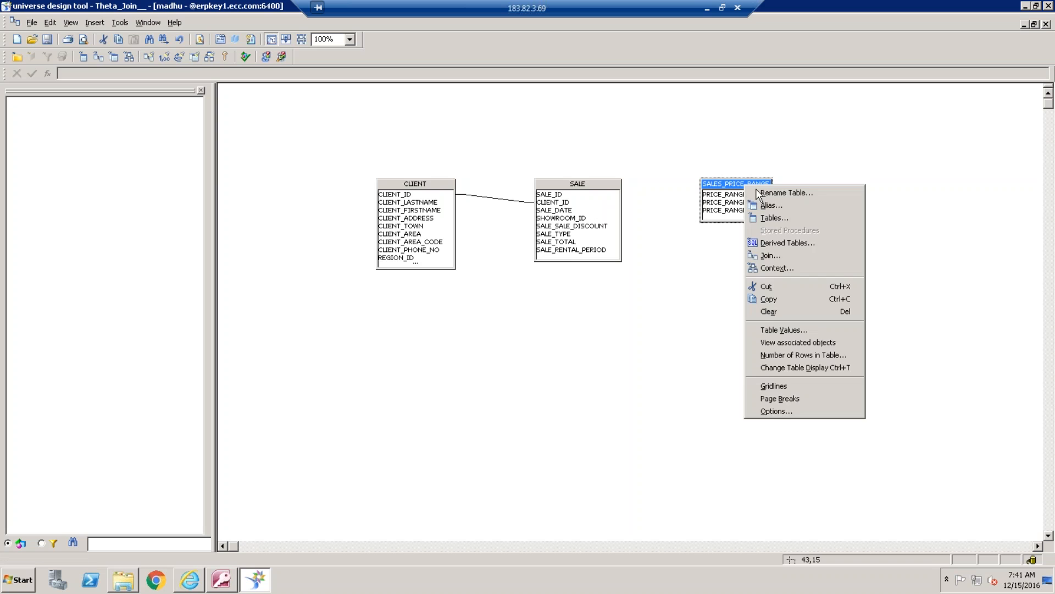
click(803, 258)
click(492, 166)
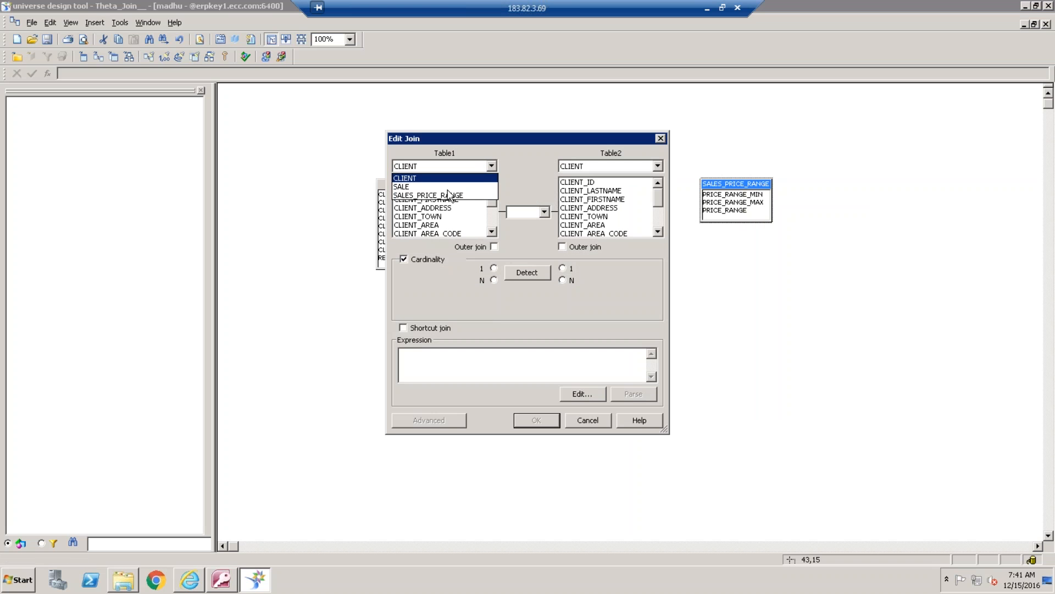
click(437, 188)
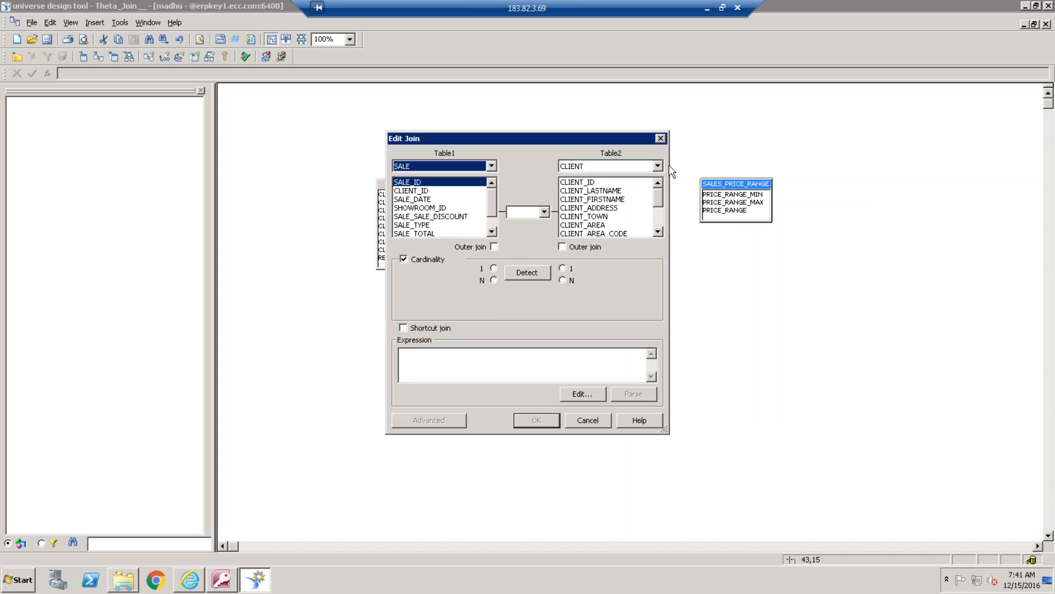
click(657, 166)
click(627, 195)
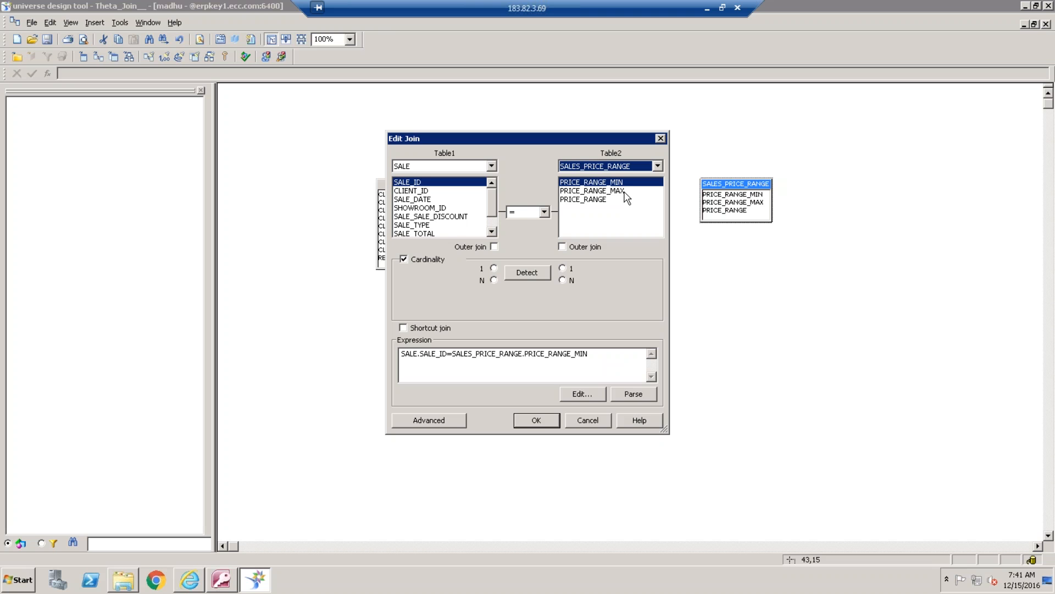
Define the theta join as SALE.SALE_TOTAL between SALES_PRICE_RANGE.PRICE_RANGE_MIN and PRICE_RANGE_MAX, and accept it
click(421, 234)
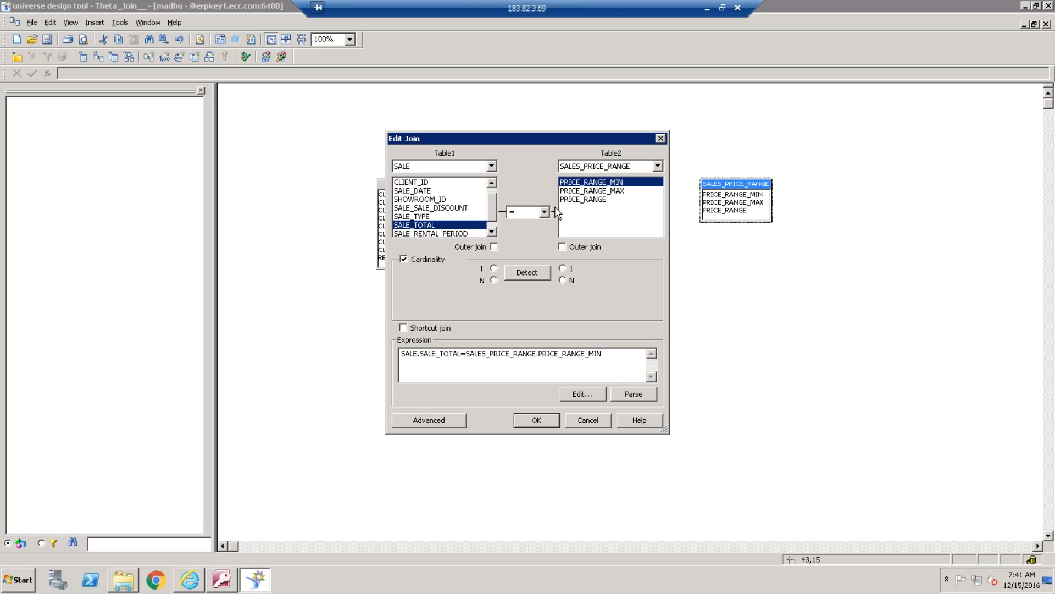
ctrl+click(608, 190)
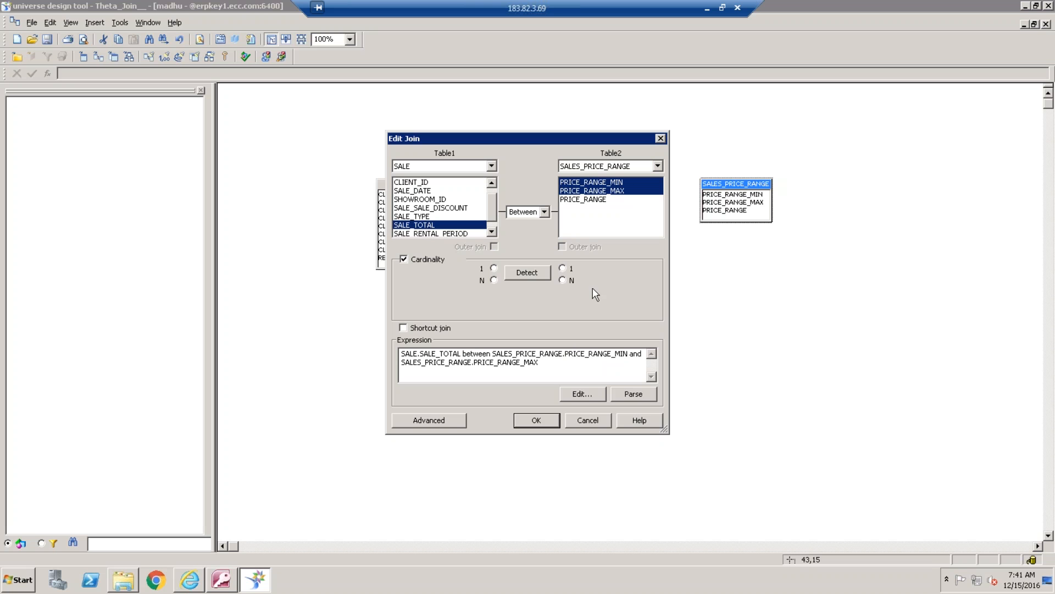
click(550, 424)
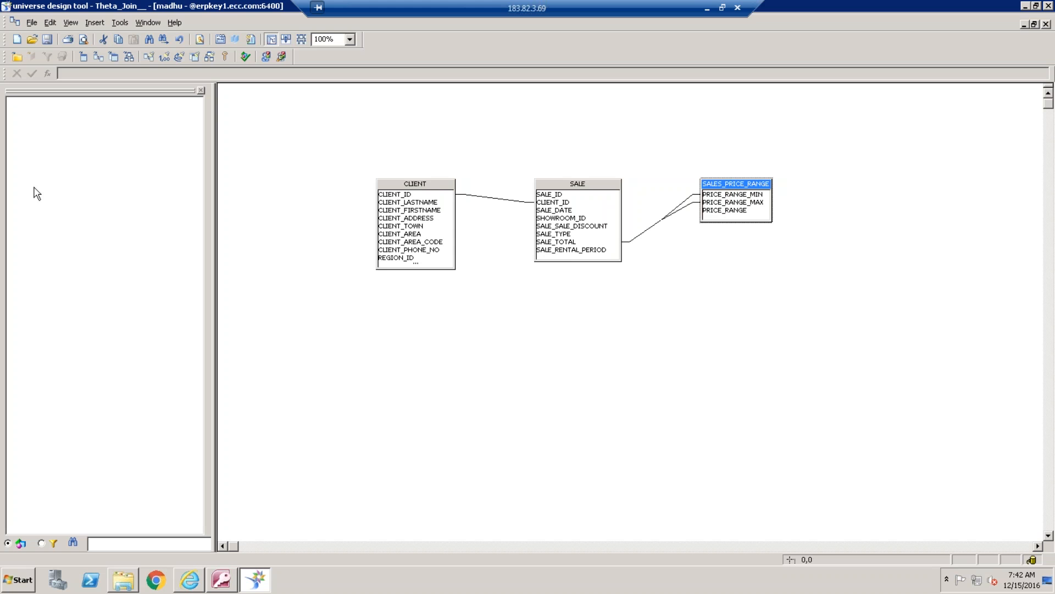
Create a new class named Sales in the universe
right_click(49, 163)
click(80, 171)
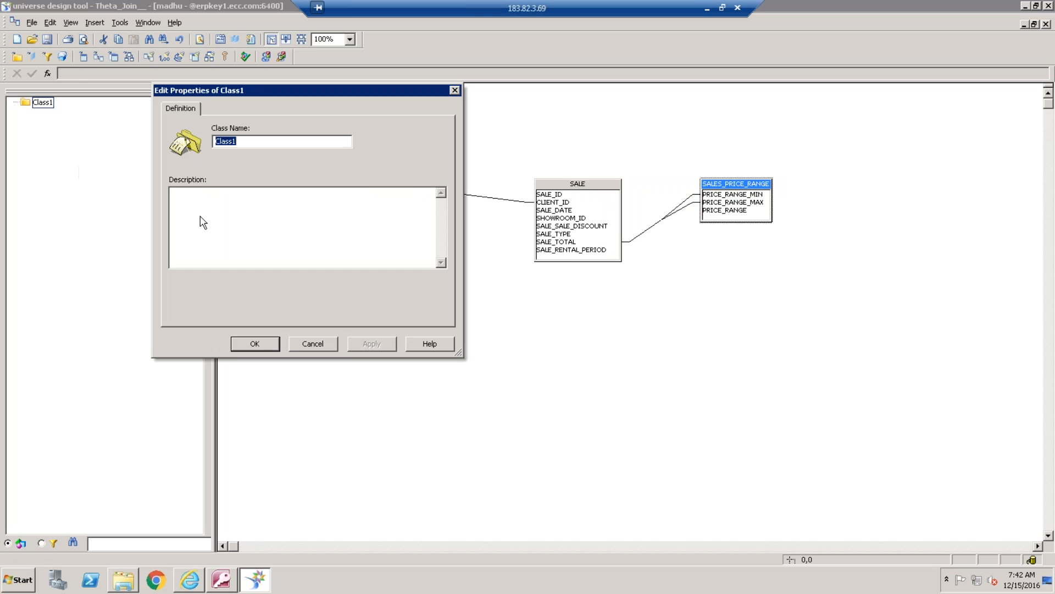
text(Sales)
key(Return)
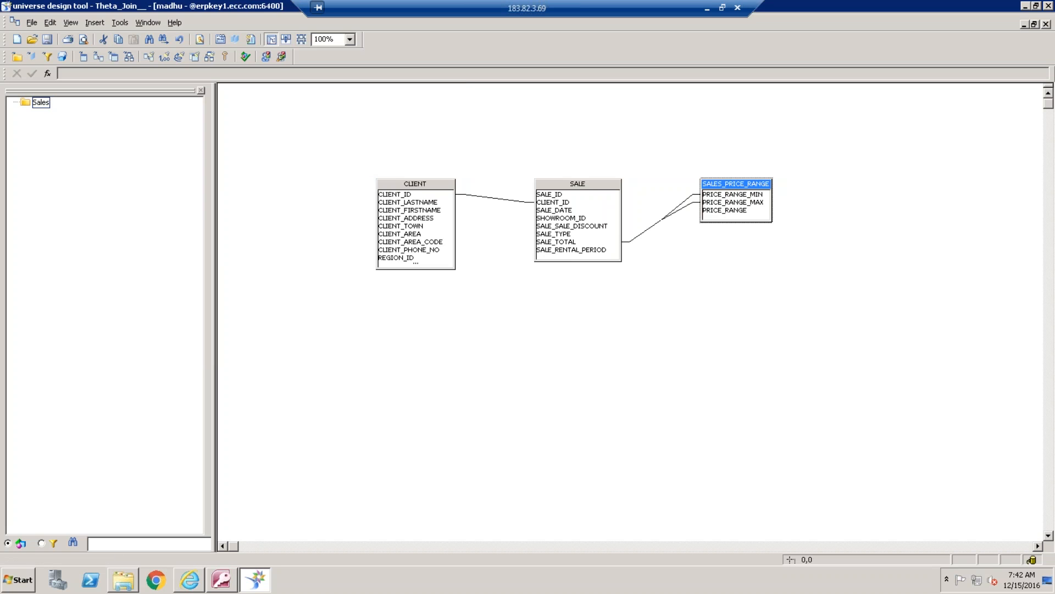
Add a new character object named Client Name to the Sales class
right_click(39, 105)
click(62, 109)
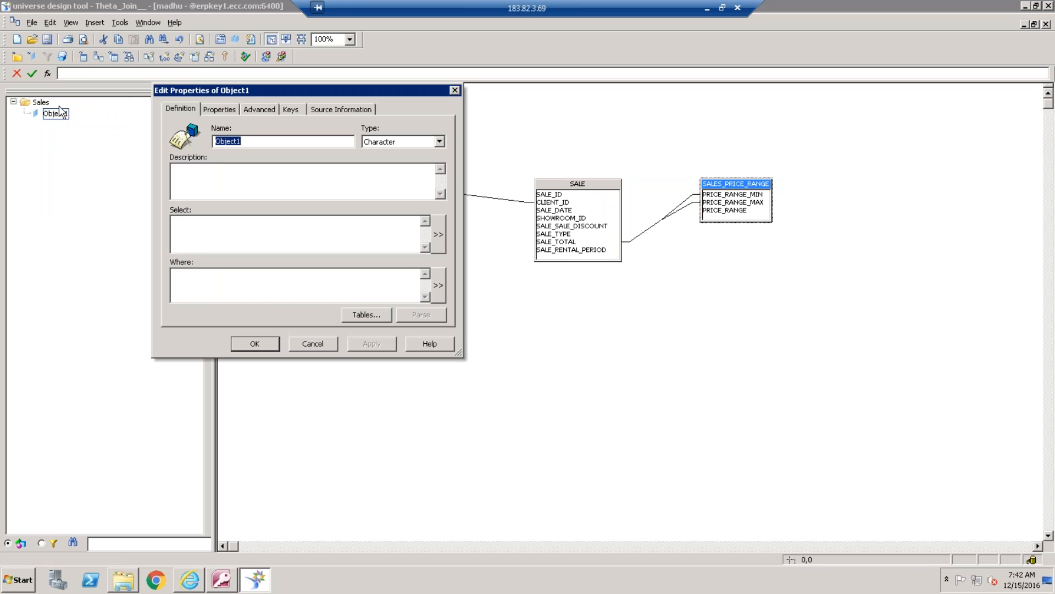
text(Client Name)
Build the Client Name select statement with nested concat functions joining CLIENT.CLIENT_LASTNAME, a single space ' ' and CLIENT.CLIENT_FIRSTNAME
click(438, 234)
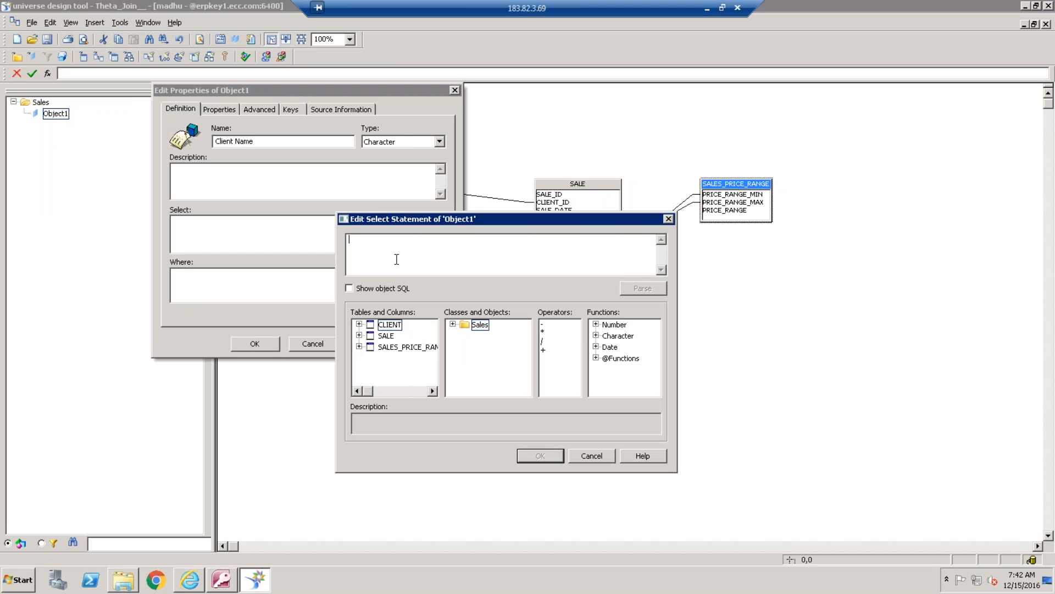
click(596, 336)
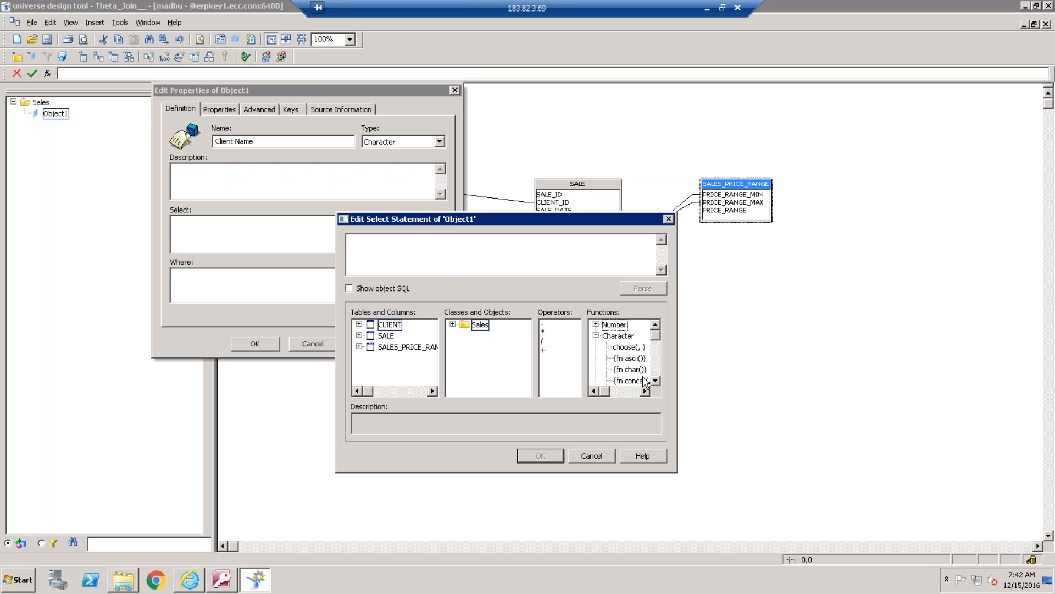
double_click(644, 381)
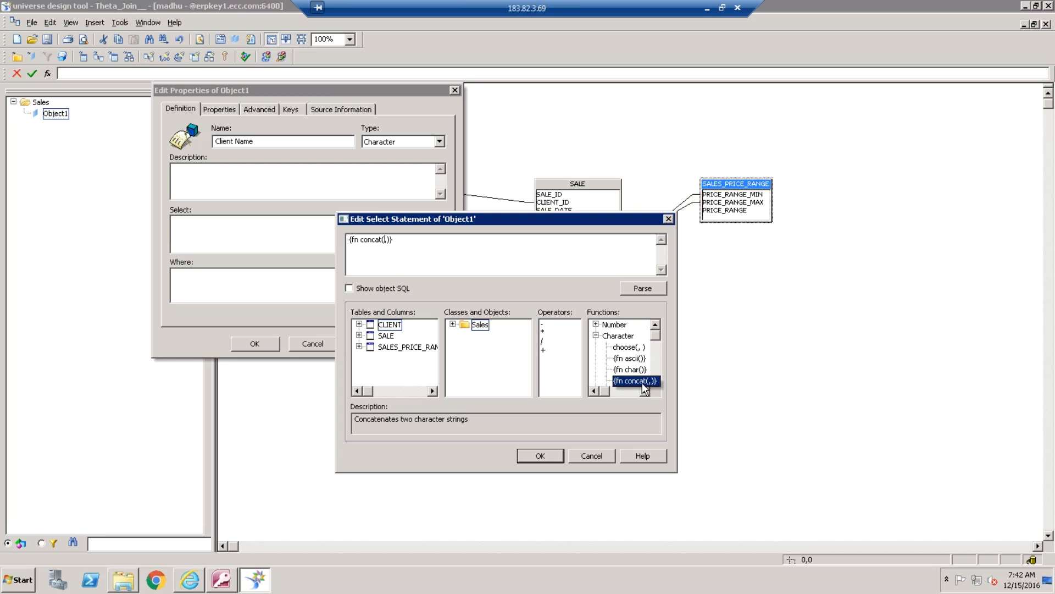
click(359, 324)
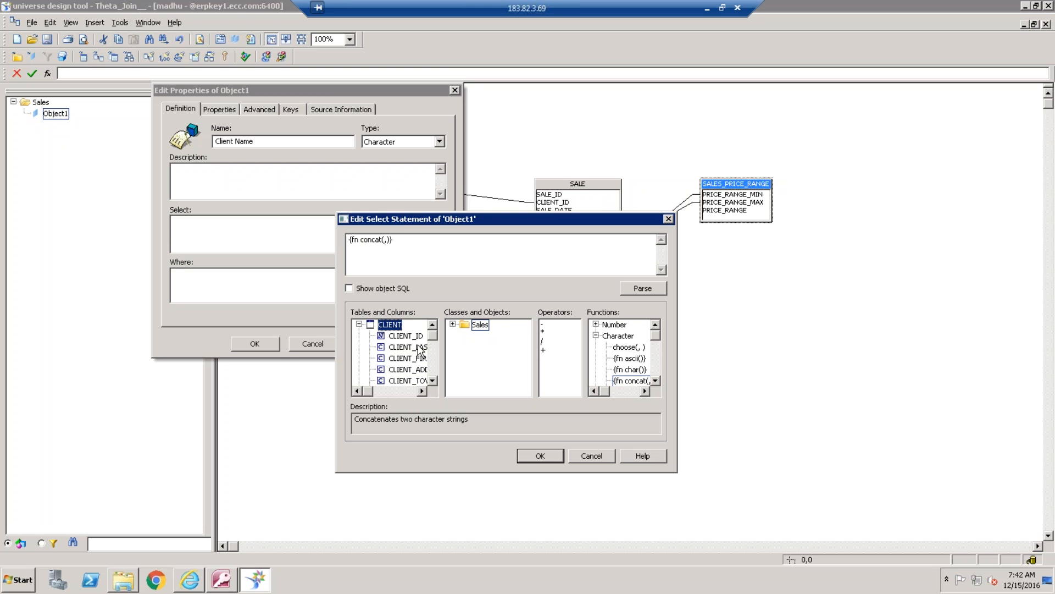
double_click(419, 347)
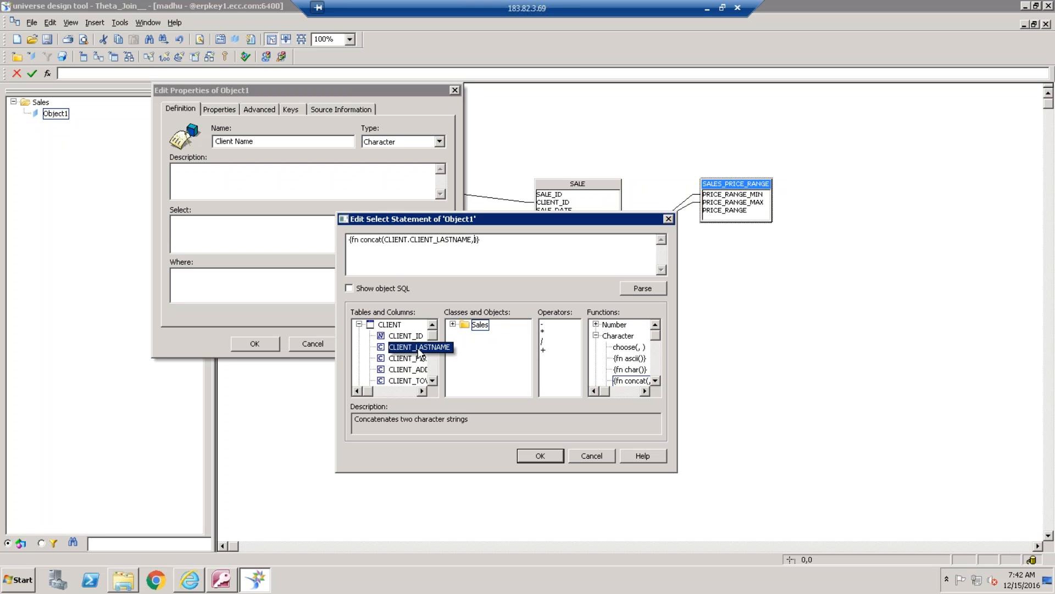
double_click(643, 382)
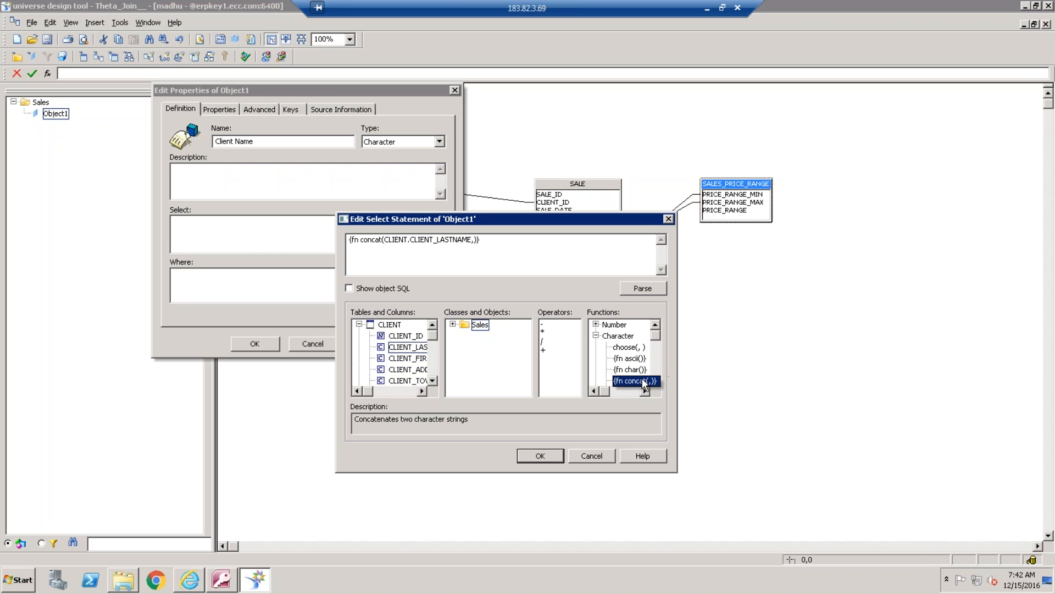
text(")
text( ',)
double_click(410, 358)
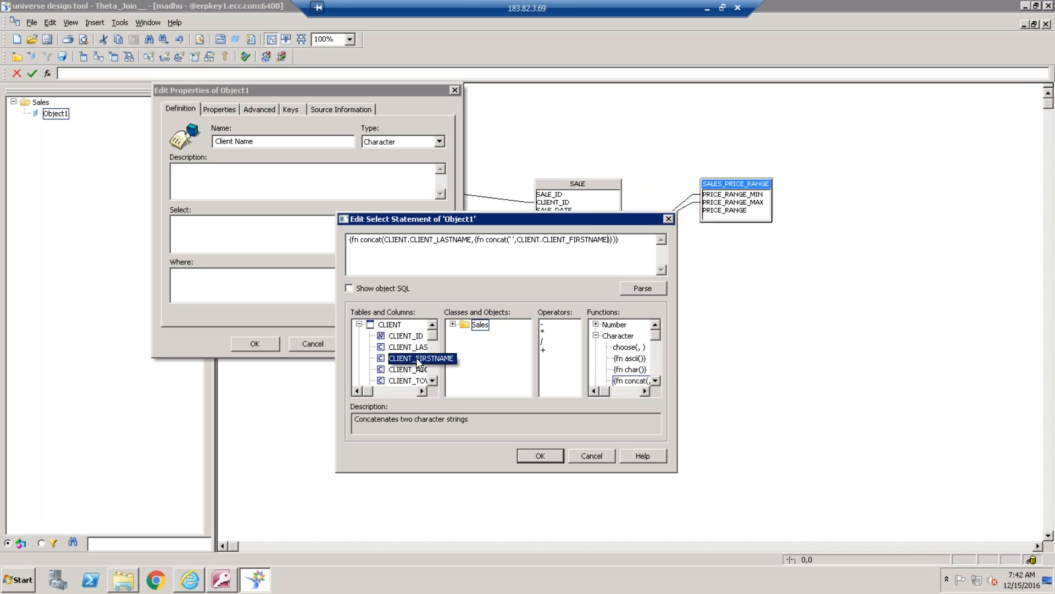
Parse the Client Name select statement and accept the object's definition
click(649, 289)
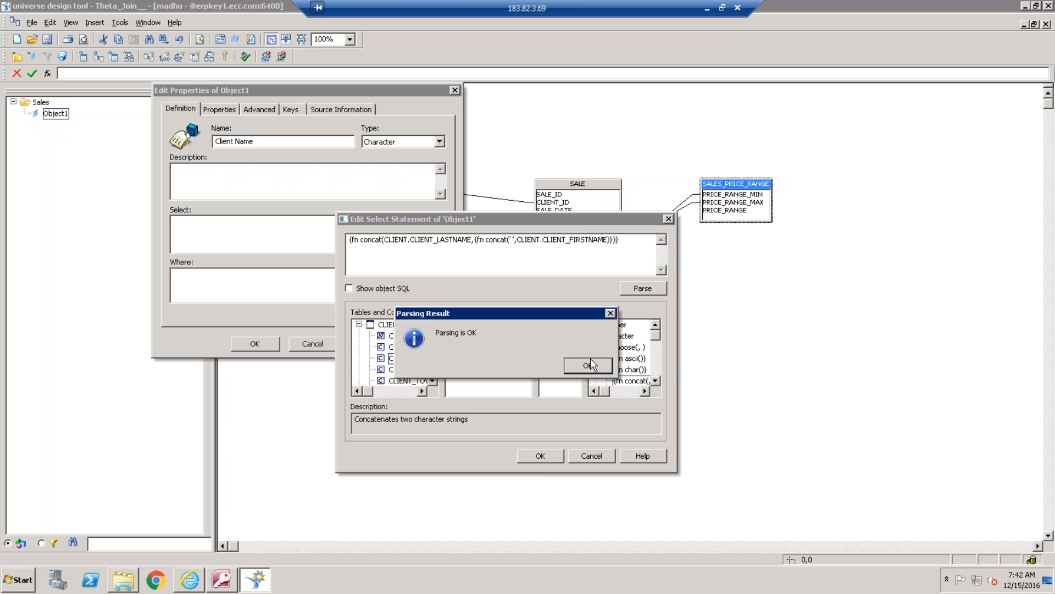
click(589, 362)
click(542, 457)
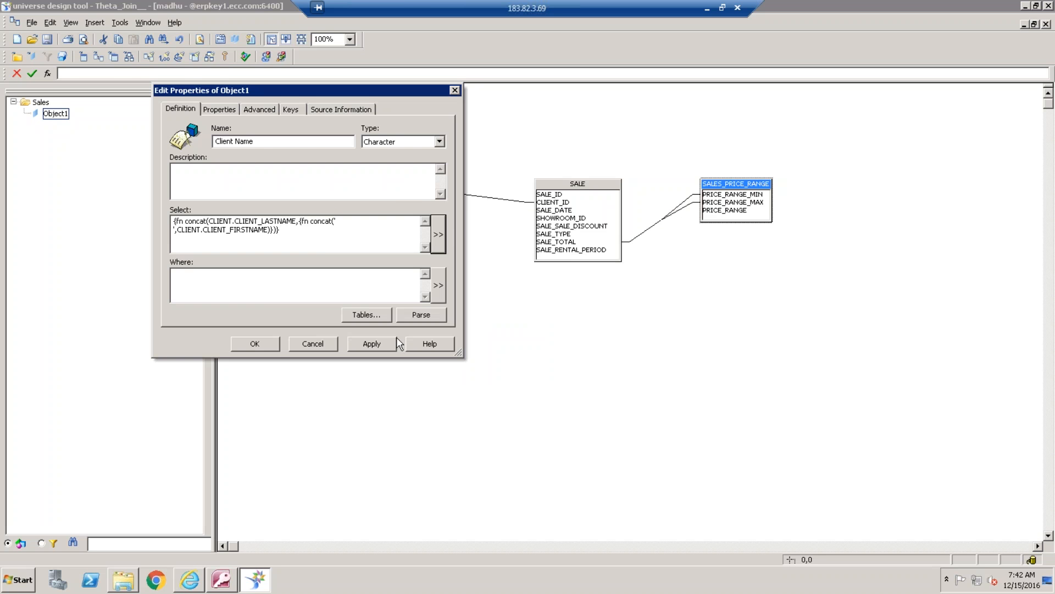
click(252, 341)
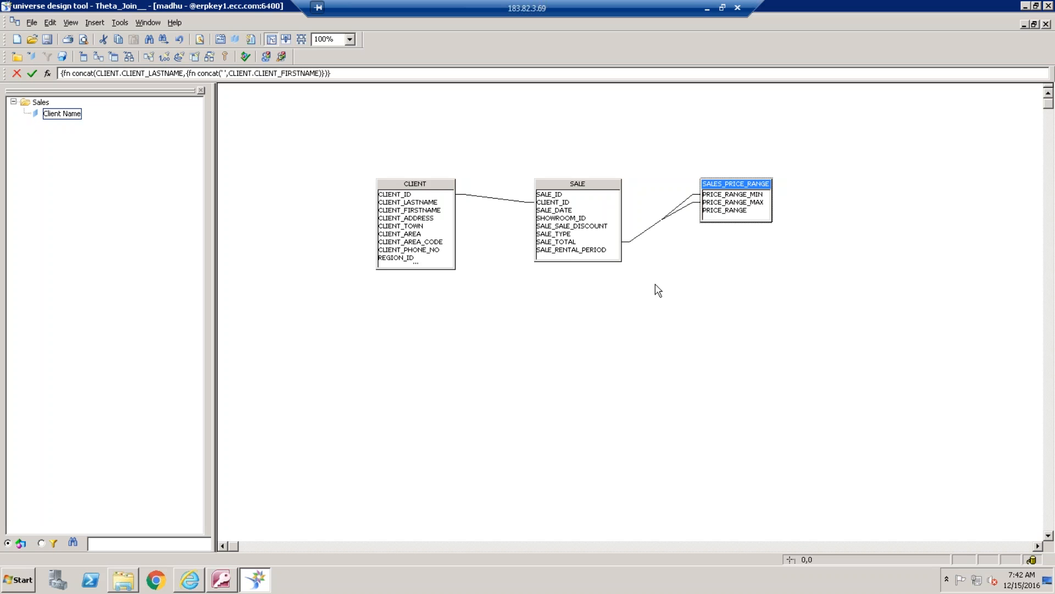
click(718, 405)
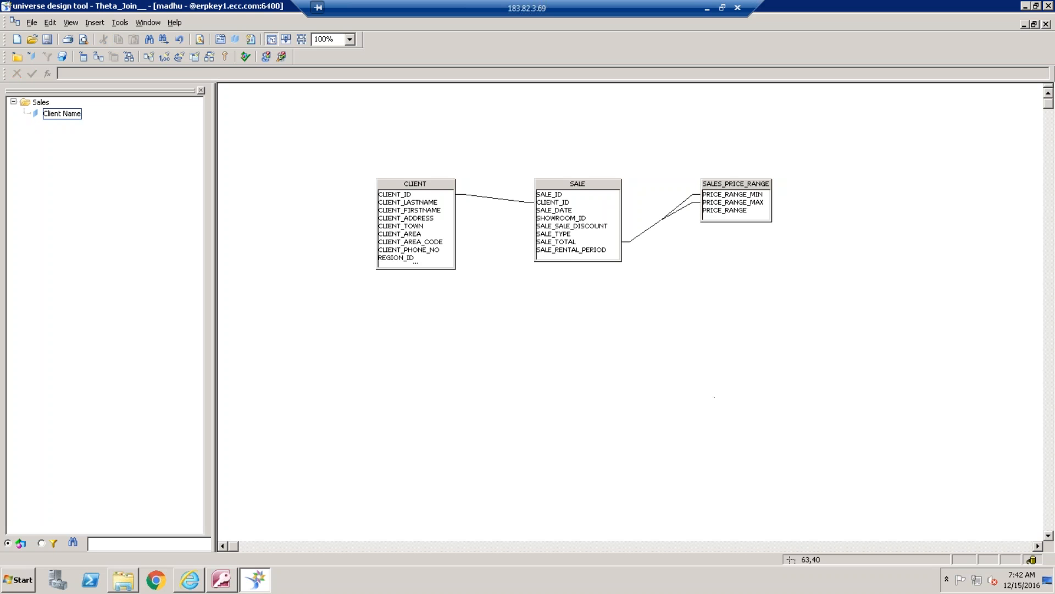
Add Price Range and Client Phone No objects to the Sales class from the PRICE_RANGE and CLIENT_PHONE_NO table columns
drag(734, 211, 65, 121)
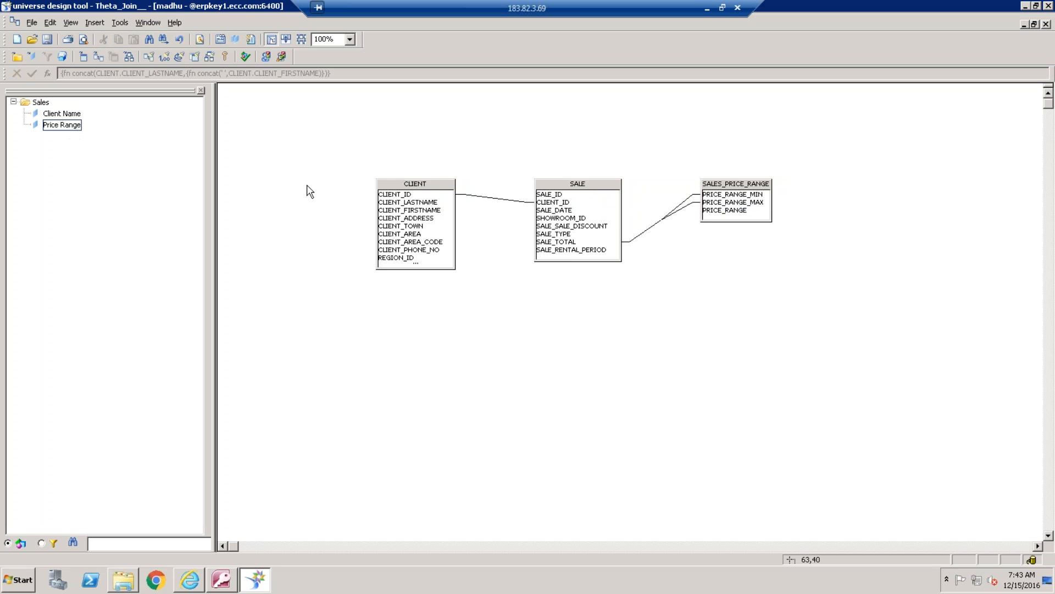
click(422, 250)
drag(422, 257, 71, 127)
Add another object to the Sales class, after Client Phone No, and name it Sales Total
right_click(78, 142)
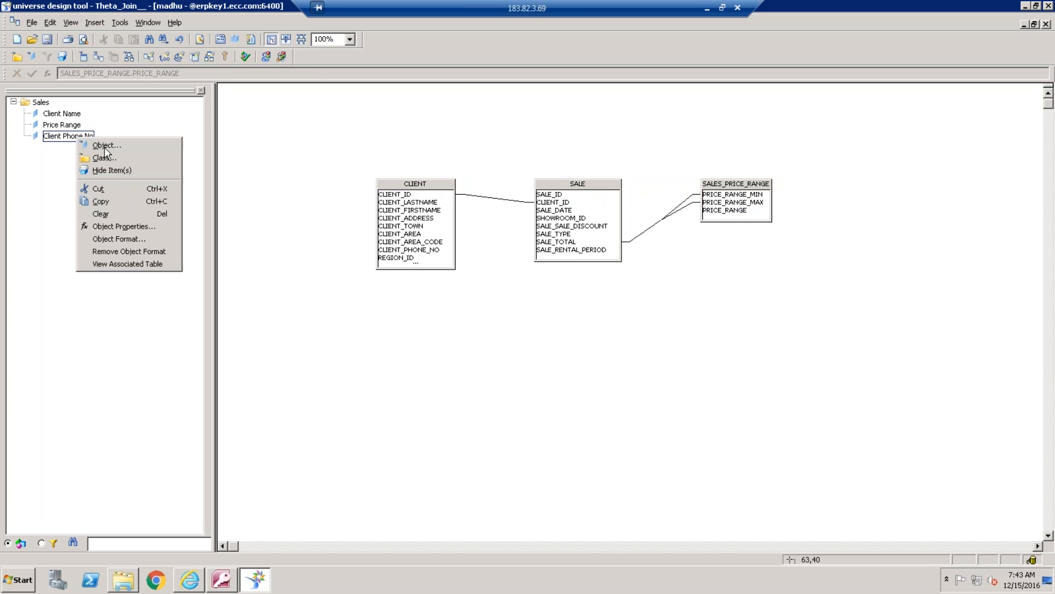
click(105, 147)
text(Sal)
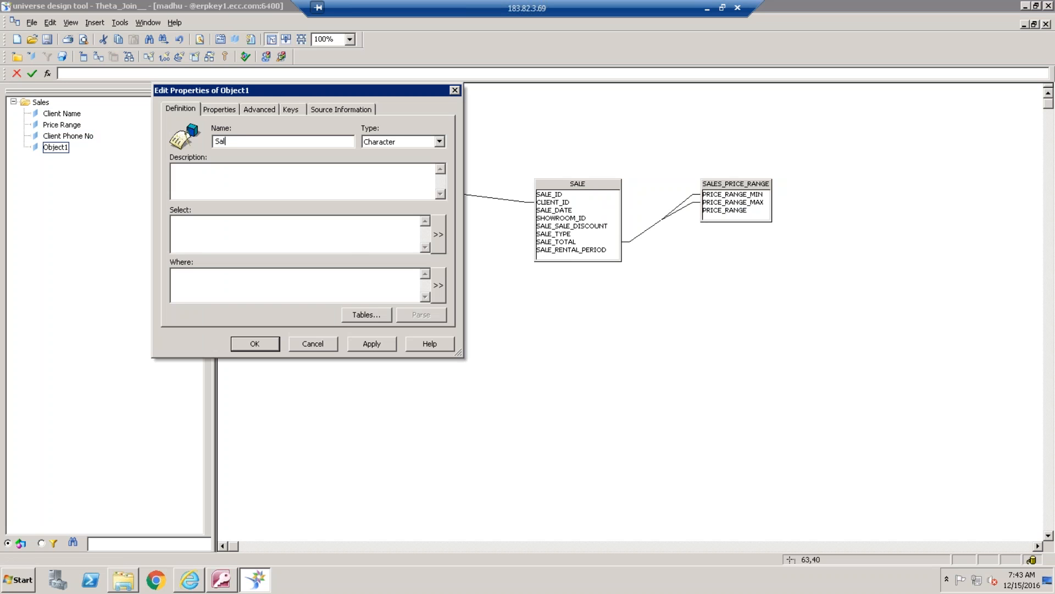
text(es Total)
Set the Sales Total select statement to sum(SALE.SALE_TOTAL) and accept the object
click(438, 234)
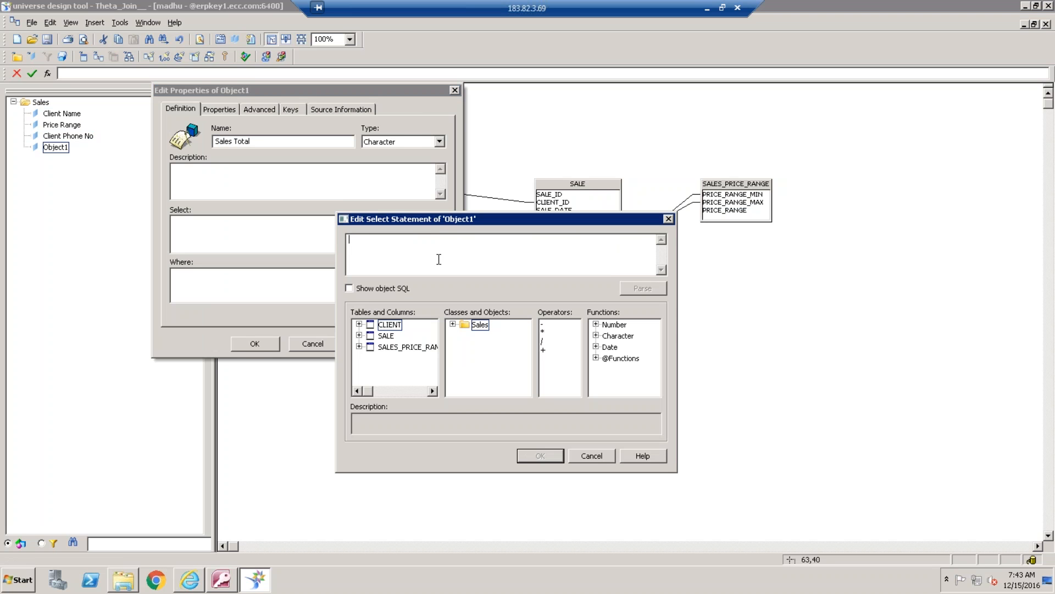
text(sum())
click(359, 336)
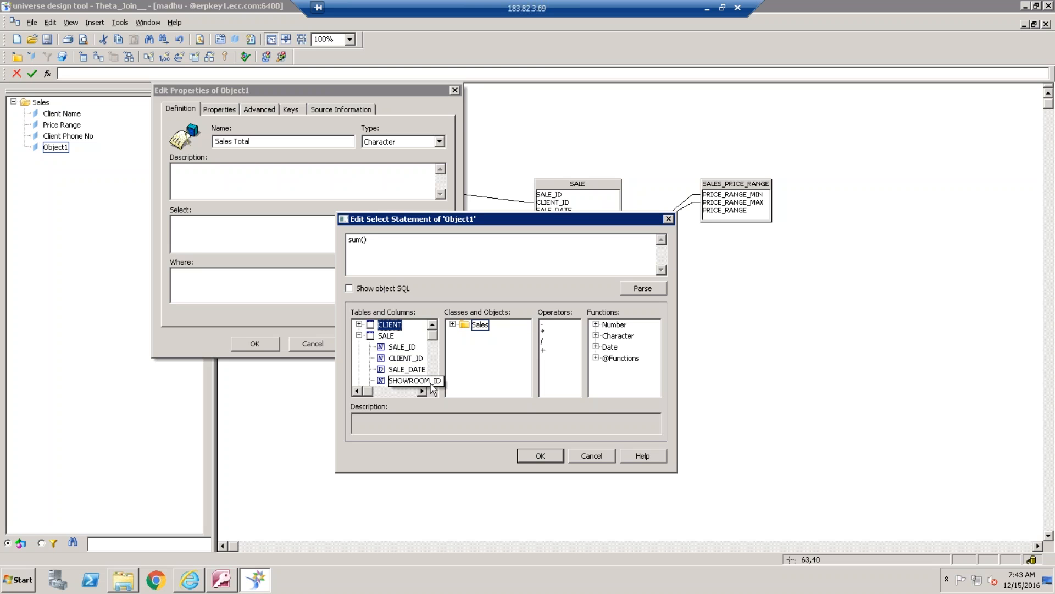
click(434, 347)
drag(434, 343, 434, 365)
double_click(408, 369)
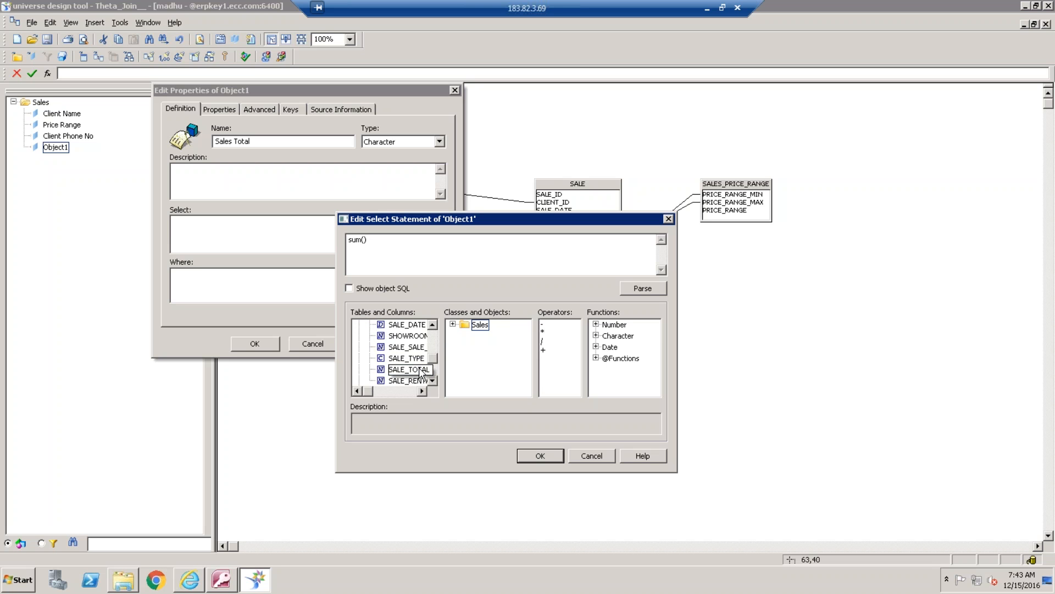
click(540, 456)
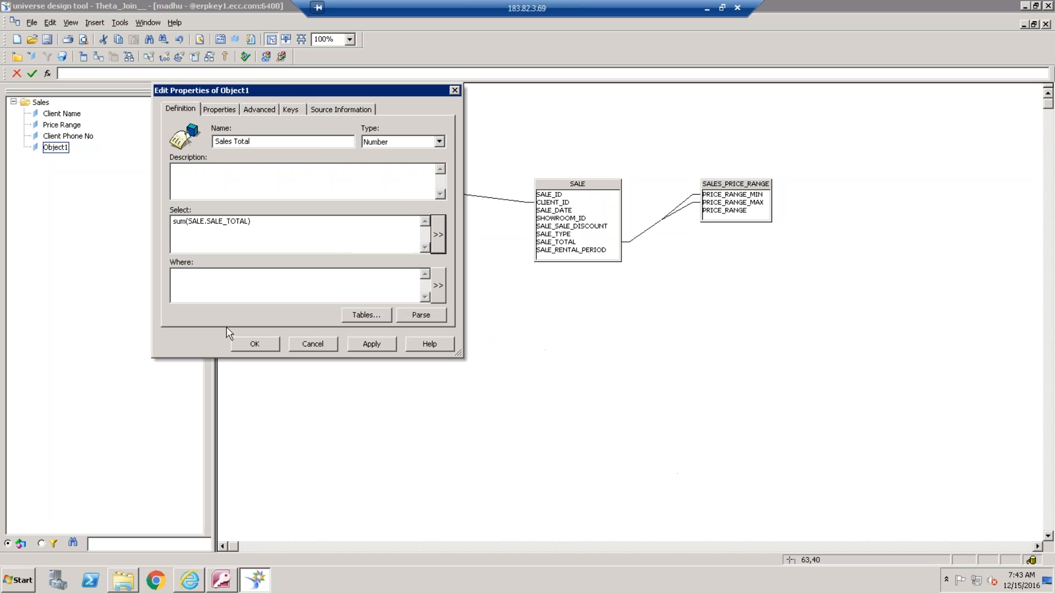
click(252, 342)
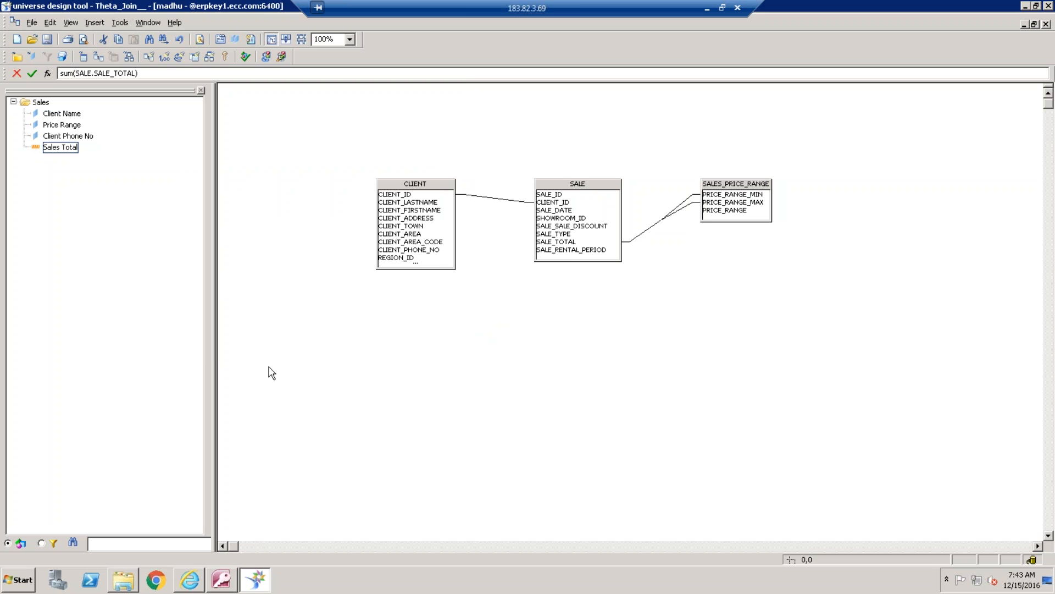
Review the concat expression in the Client Name object's select statement, leaving it as it is
click(75, 117)
double_click(74, 116)
click(335, 237)
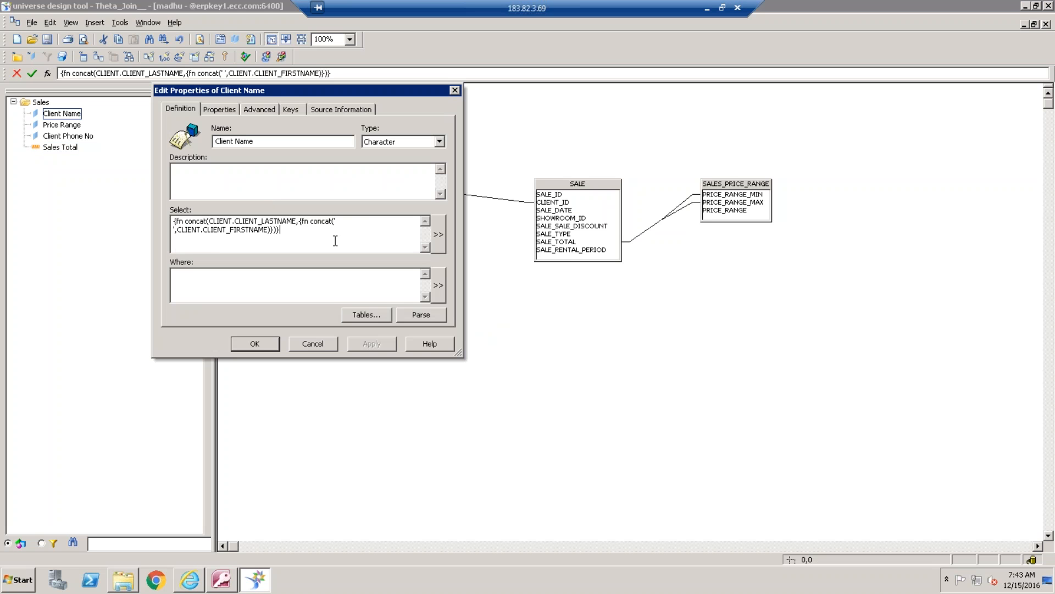
click(438, 234)
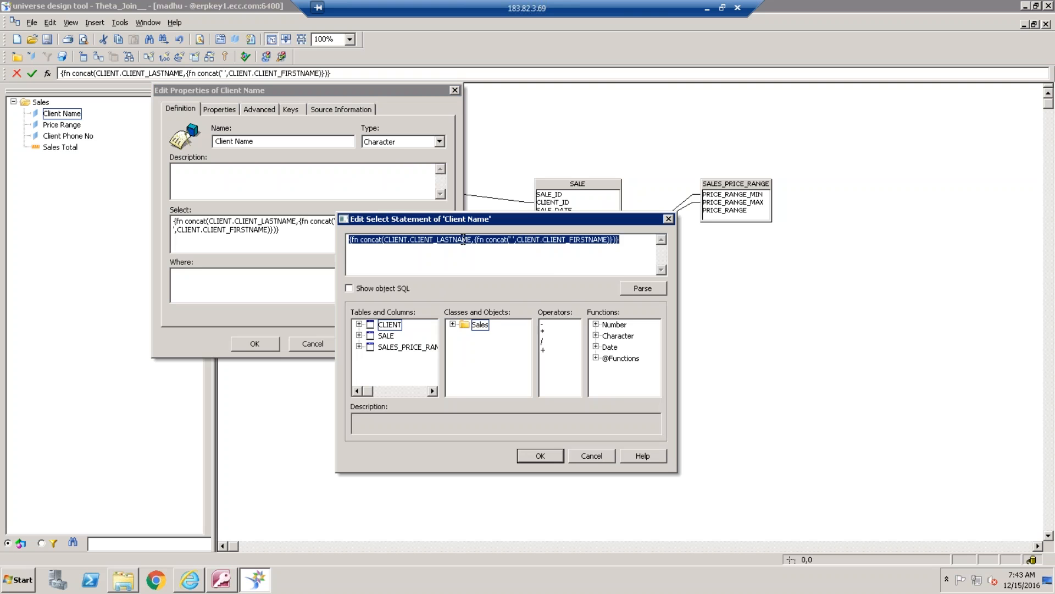
click(645, 244)
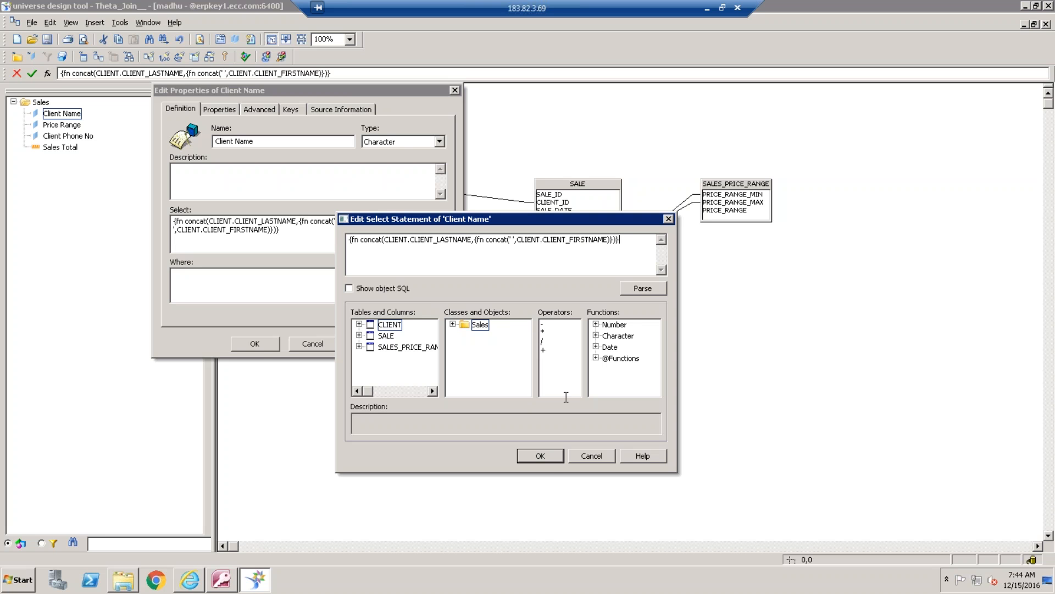
click(552, 458)
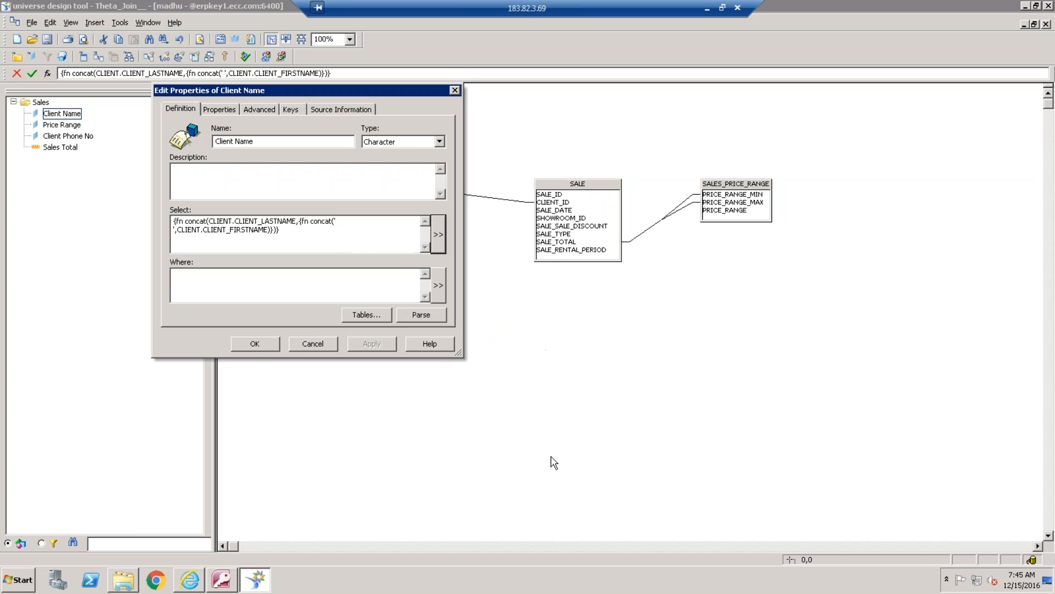
click(255, 344)
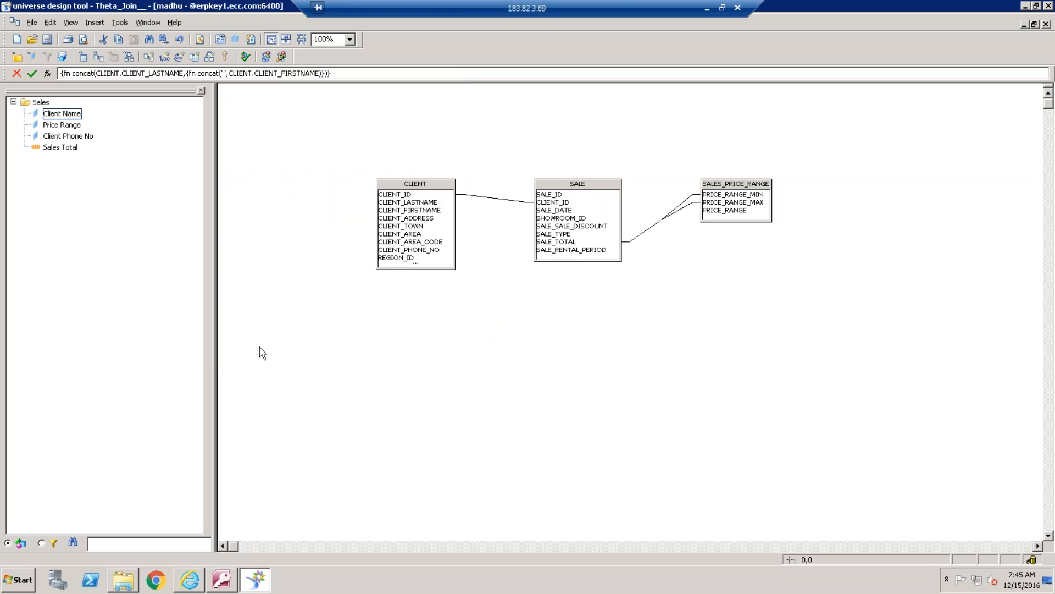
Save the universe as Theta_Join__ in the Universes folder
click(47, 39)
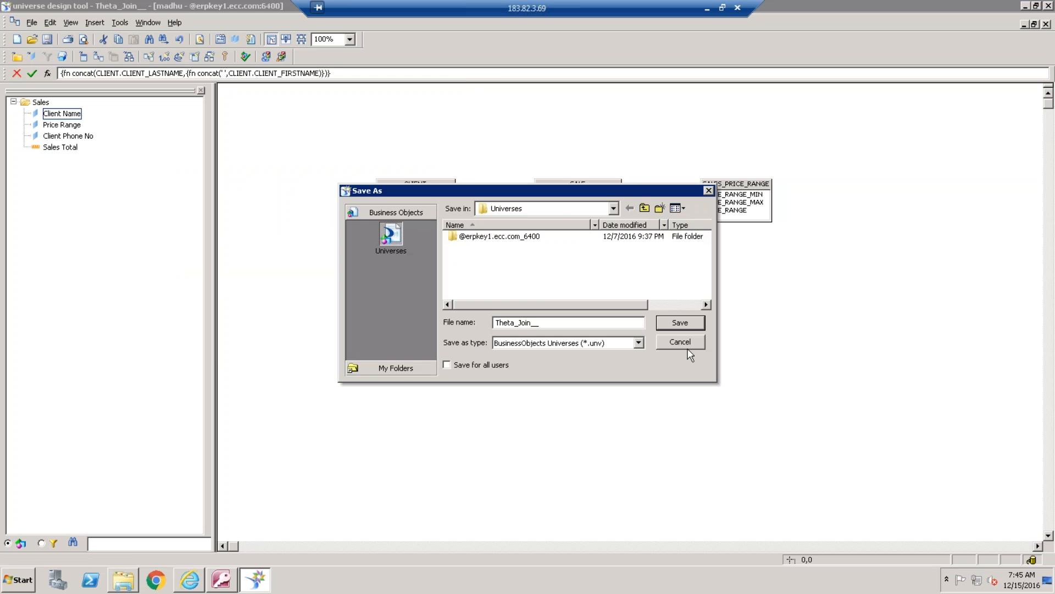
click(690, 325)
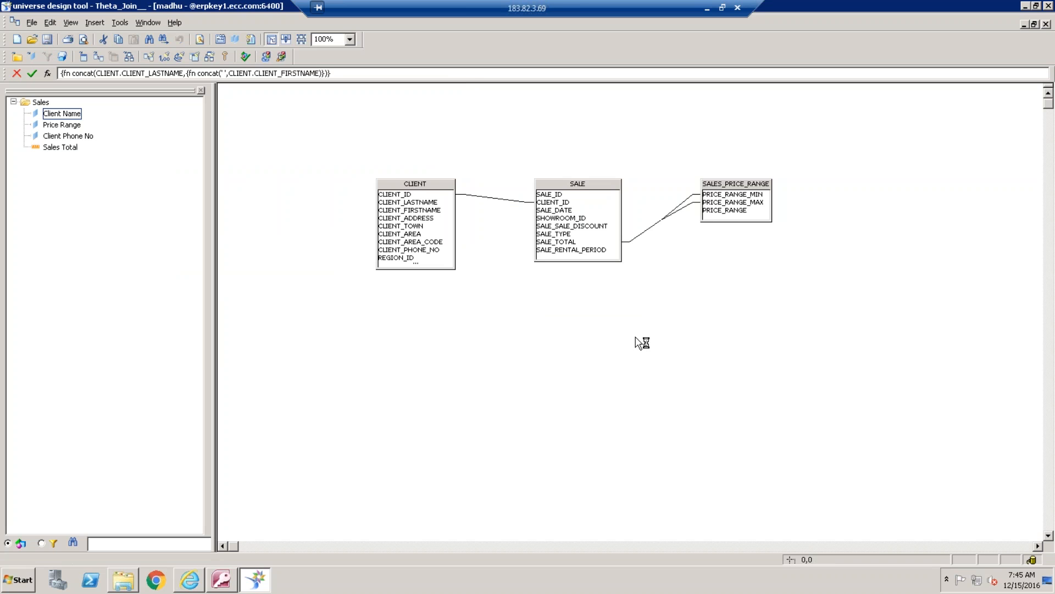
Switch to Microsoft Access and open the SALE table to examine its SALE_TOTAL values
click(229, 586)
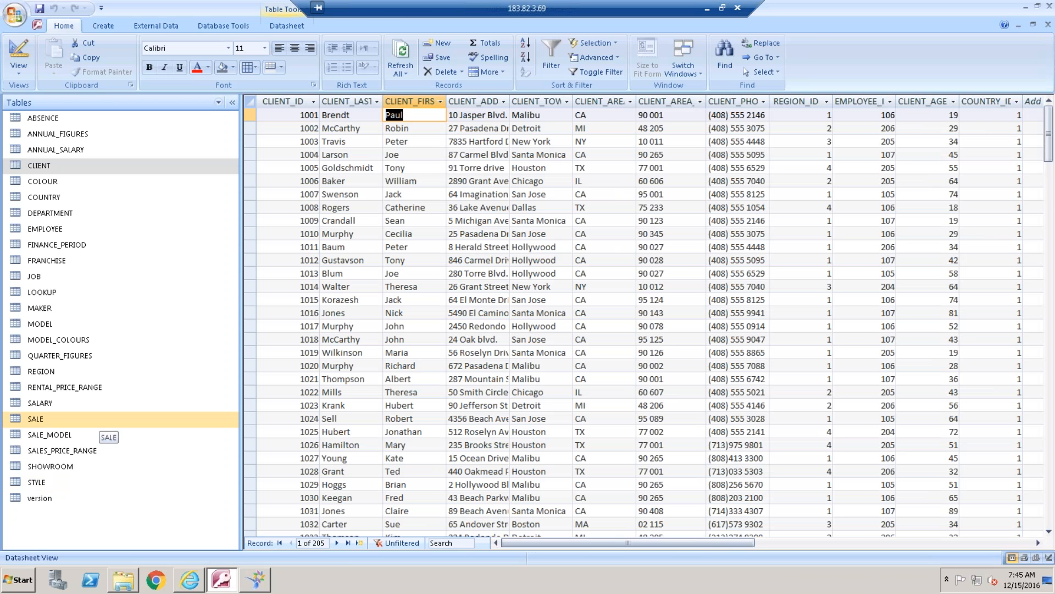
click(73, 422)
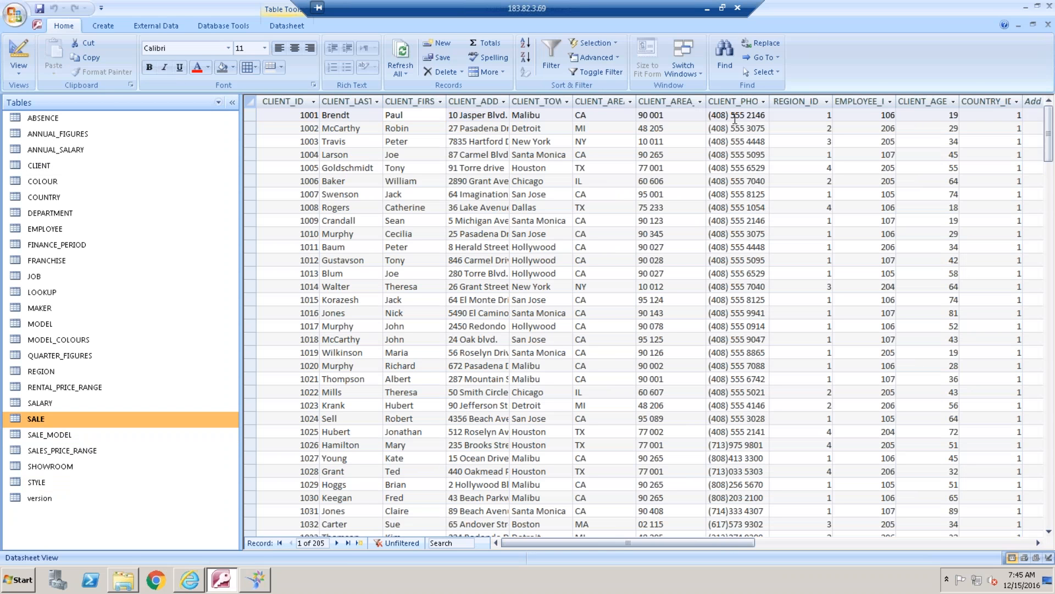
double_click(43, 418)
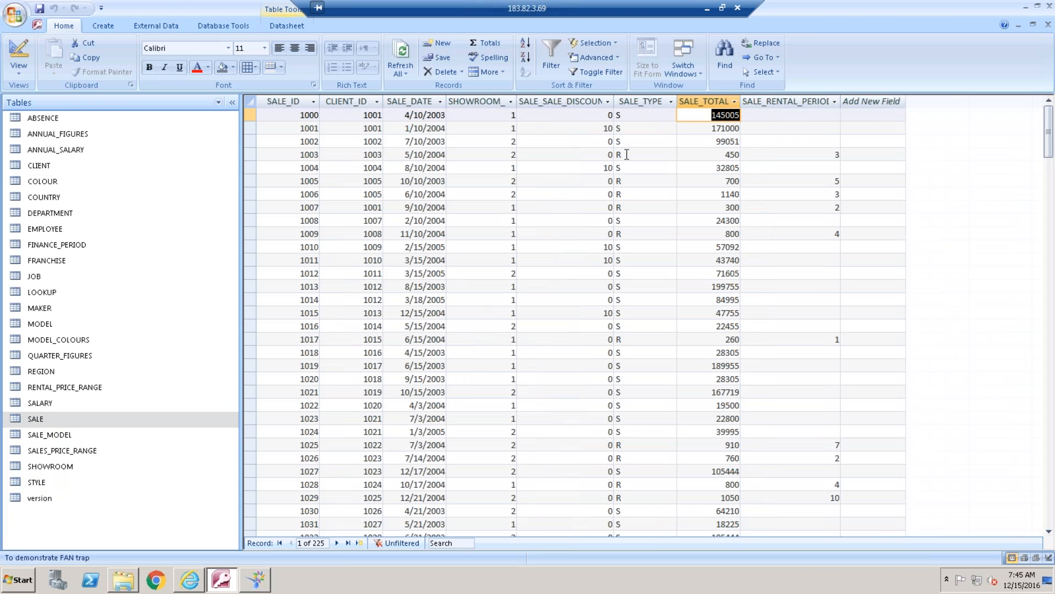
Compare rental record 1003's SALE_TYPE and SALE_TOTAL in the SALE table with the contents of the SALES_PRICE_RANGE and SALE_MODEL tables
double_click(626, 154)
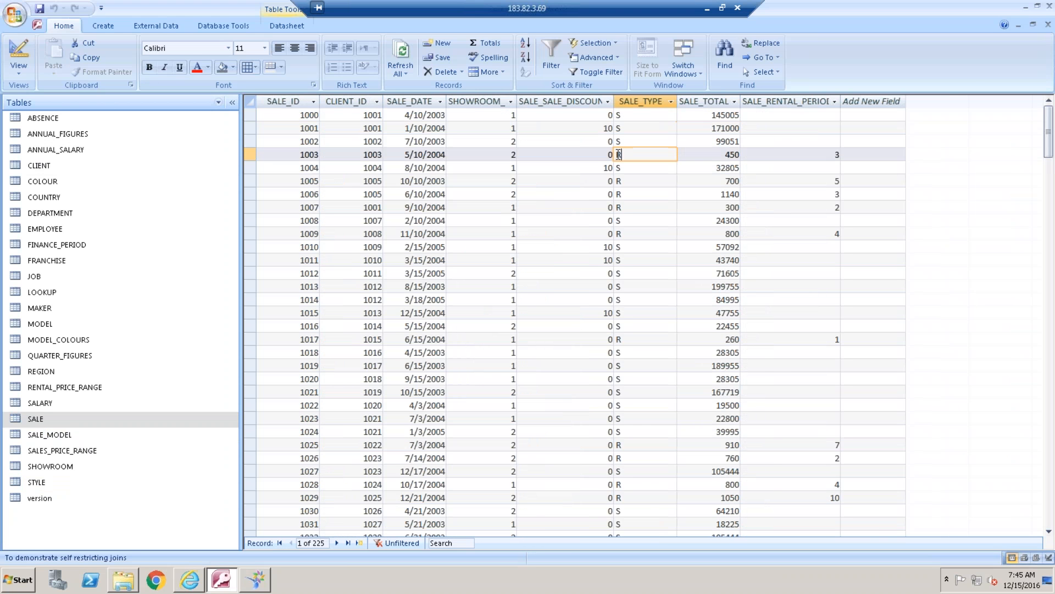
click(724, 155)
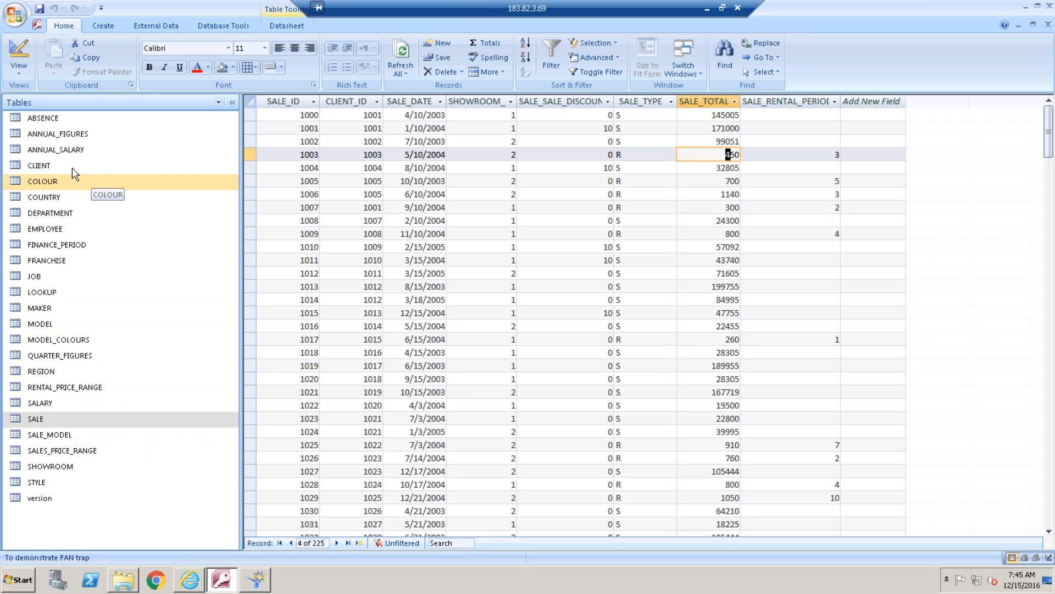
double_click(76, 446)
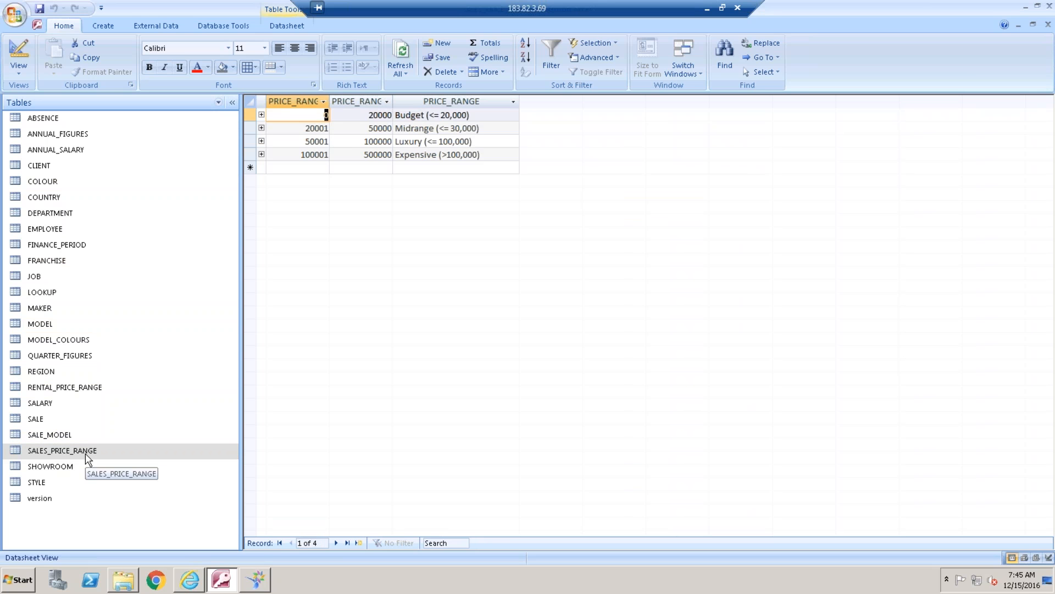
click(71, 436)
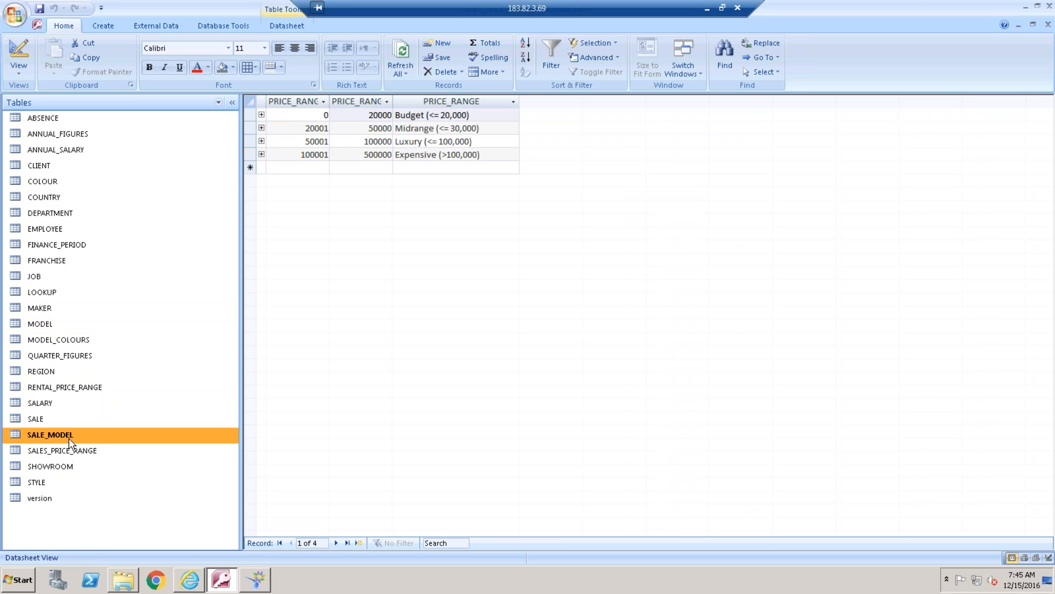
double_click(70, 436)
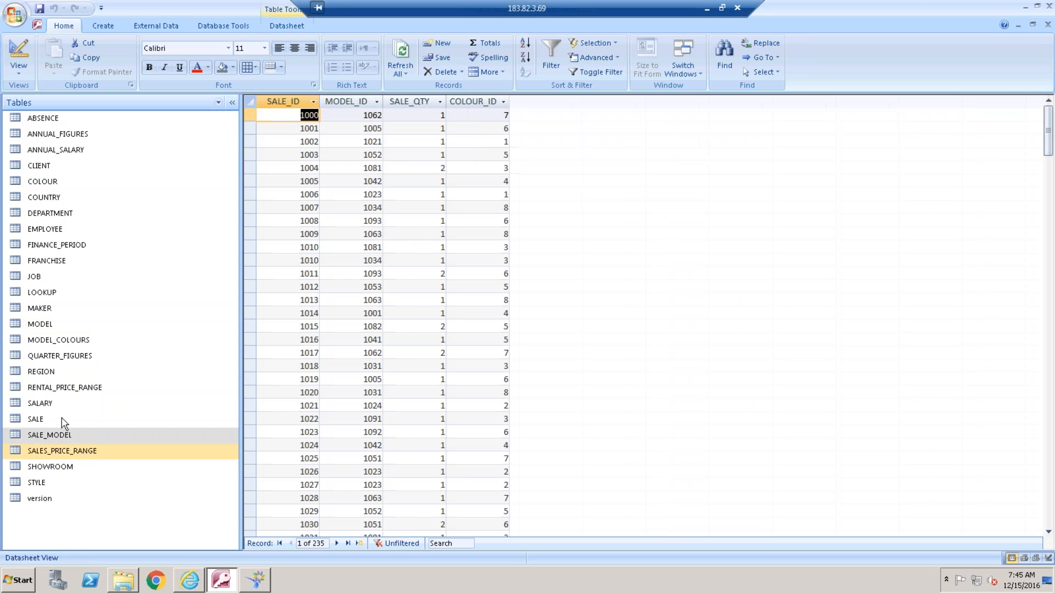
click(60, 419)
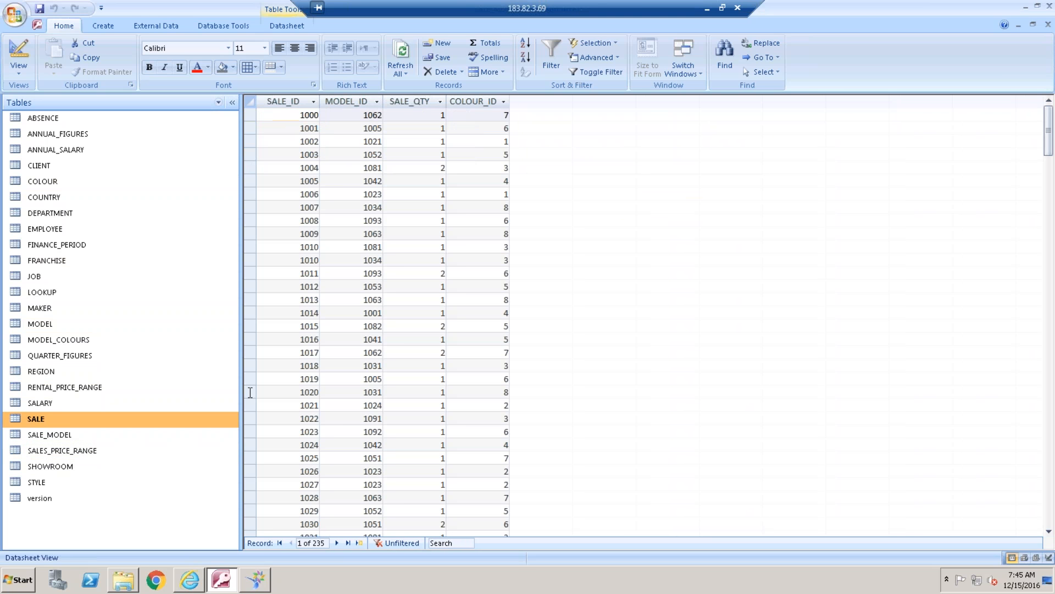
double_click(55, 419)
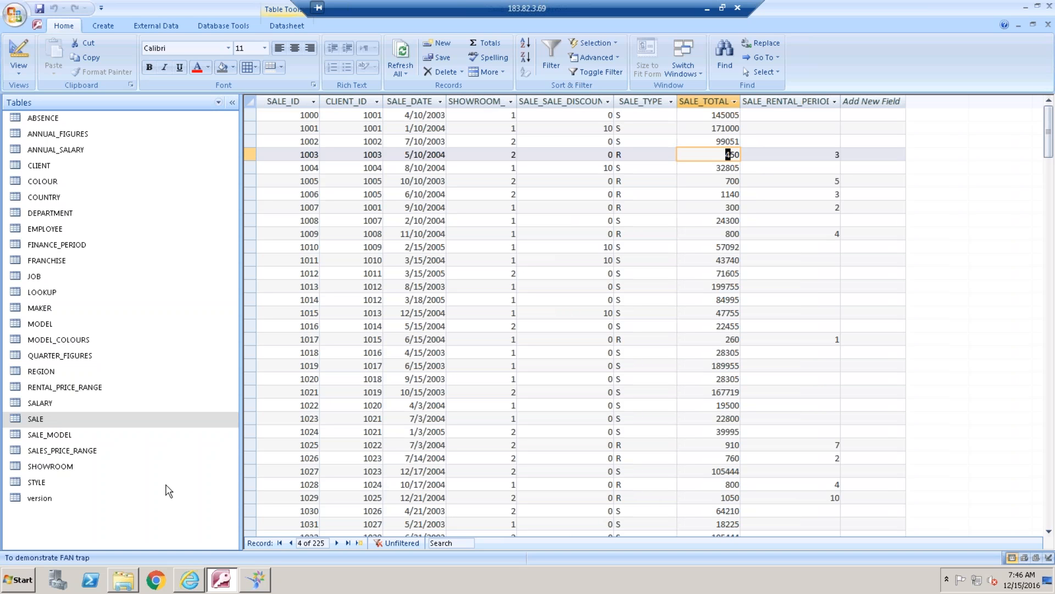
Switch to the Universe Design Tool and define a new join between SALE.SALE_TYPE and CLIENT.CLIENT_LASTNAME
click(264, 575)
click(583, 197)
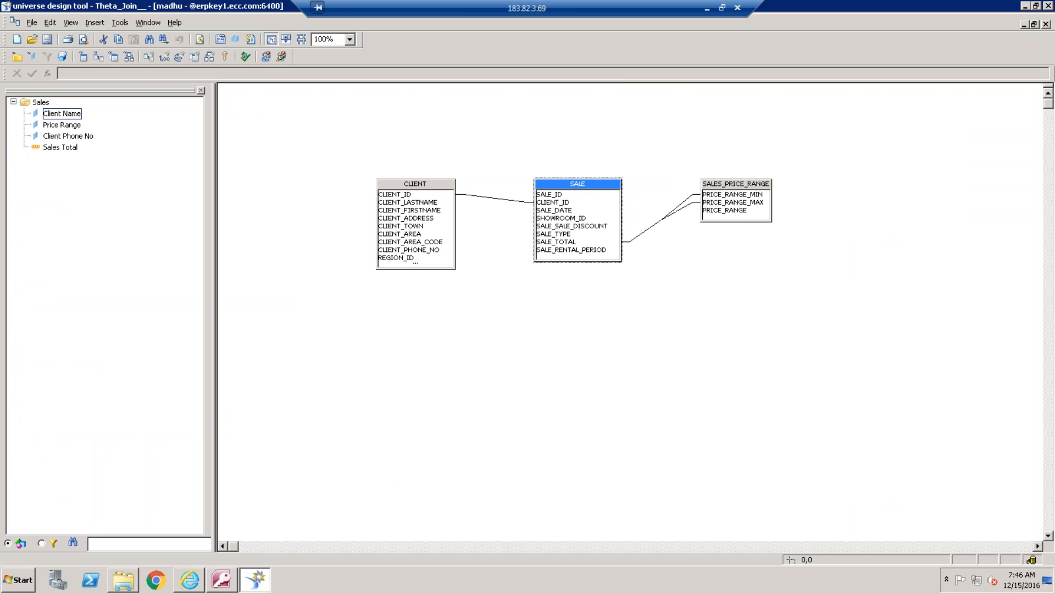
right_click(582, 186)
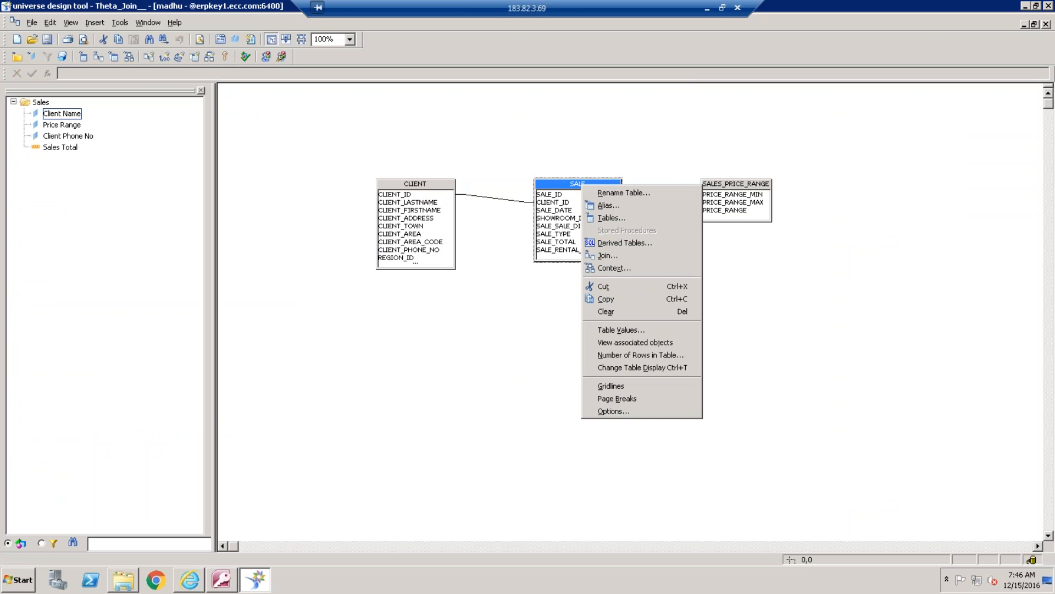
click(630, 259)
click(491, 166)
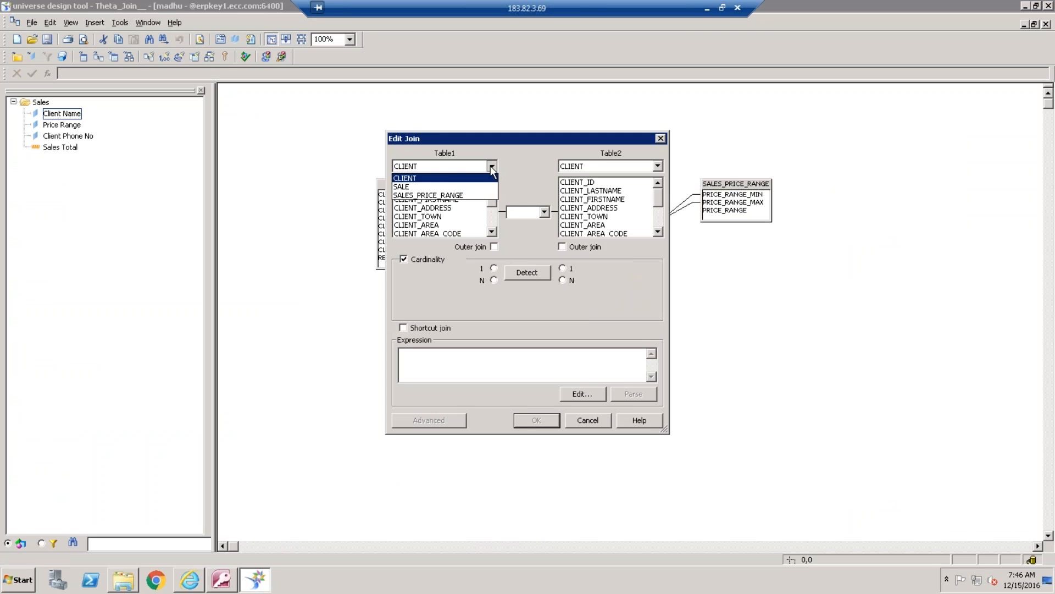
click(434, 187)
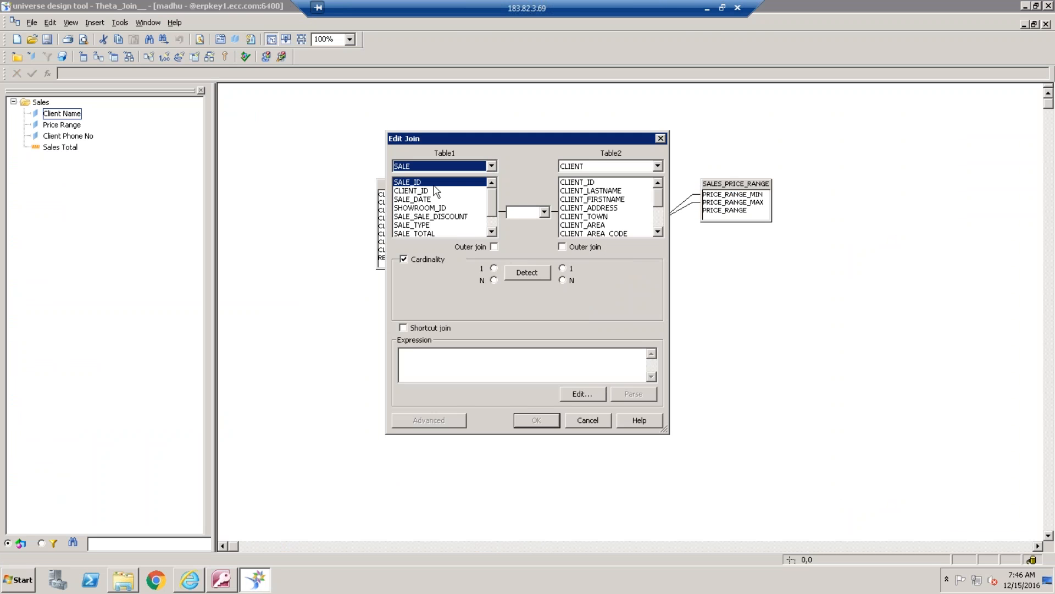
click(429, 225)
click(591, 191)
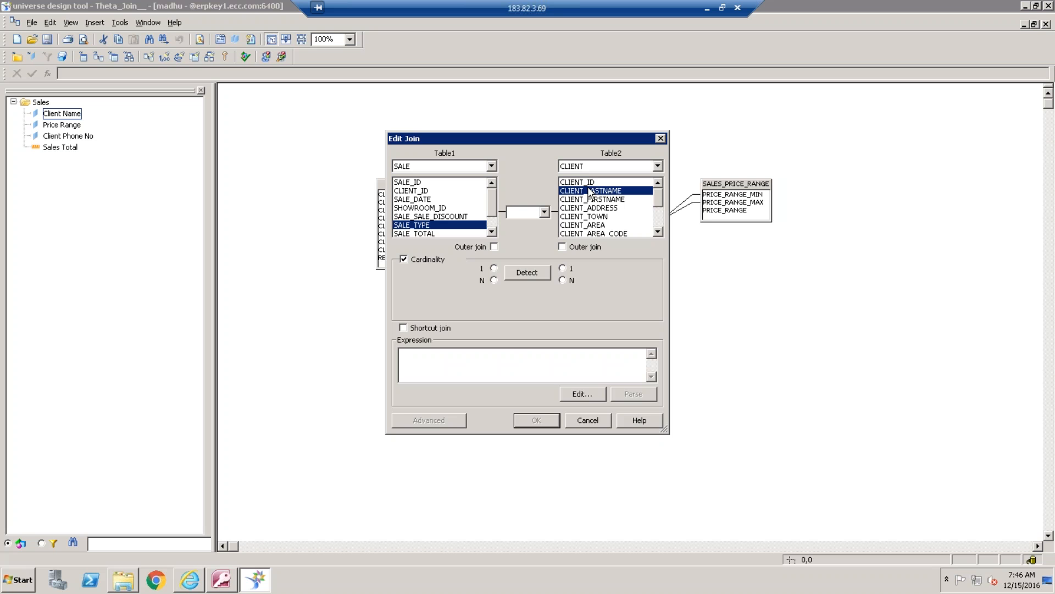
Turn the join into a self-restricting join by changing its expression to SALE.SALE_TYPE='S', and accept it
drag(549, 355, 461, 357)
key(Delete)
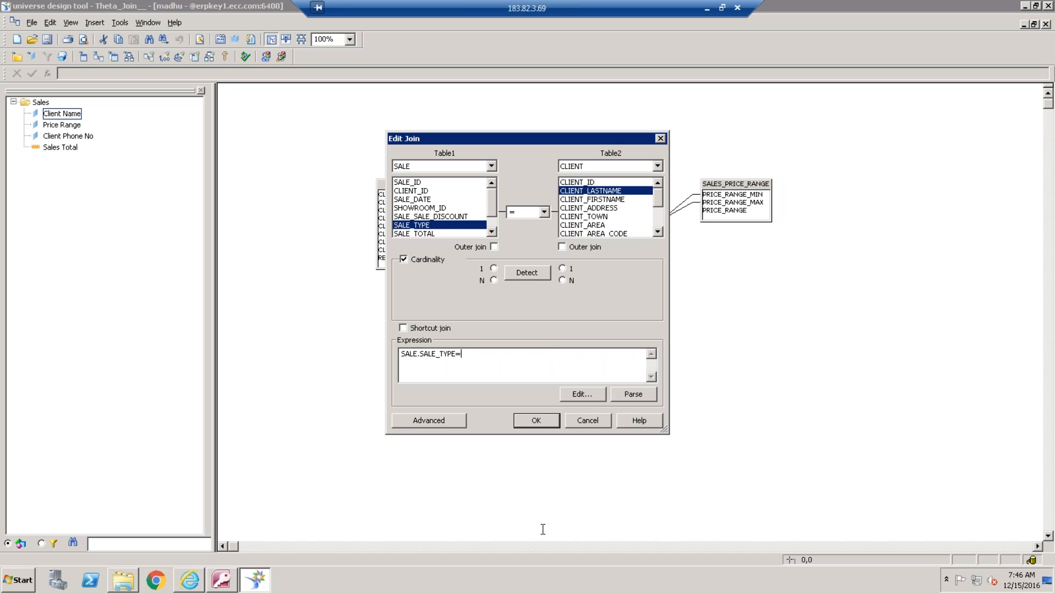
text('S)
click(536, 420)
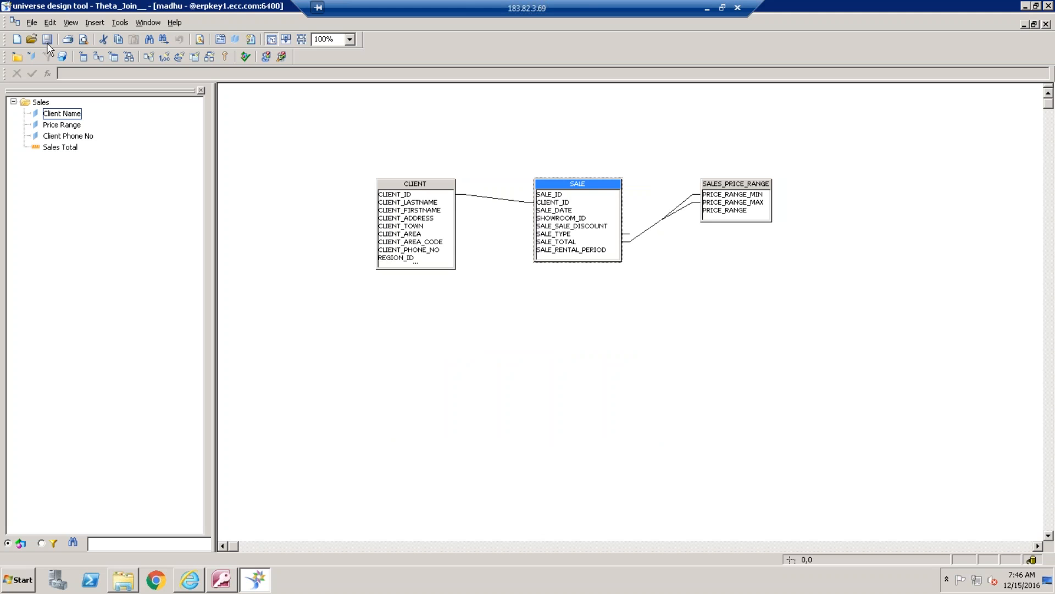
Export the Theta_Join__ universe to the /webi universes domain and dismiss the export message
click(32, 23)
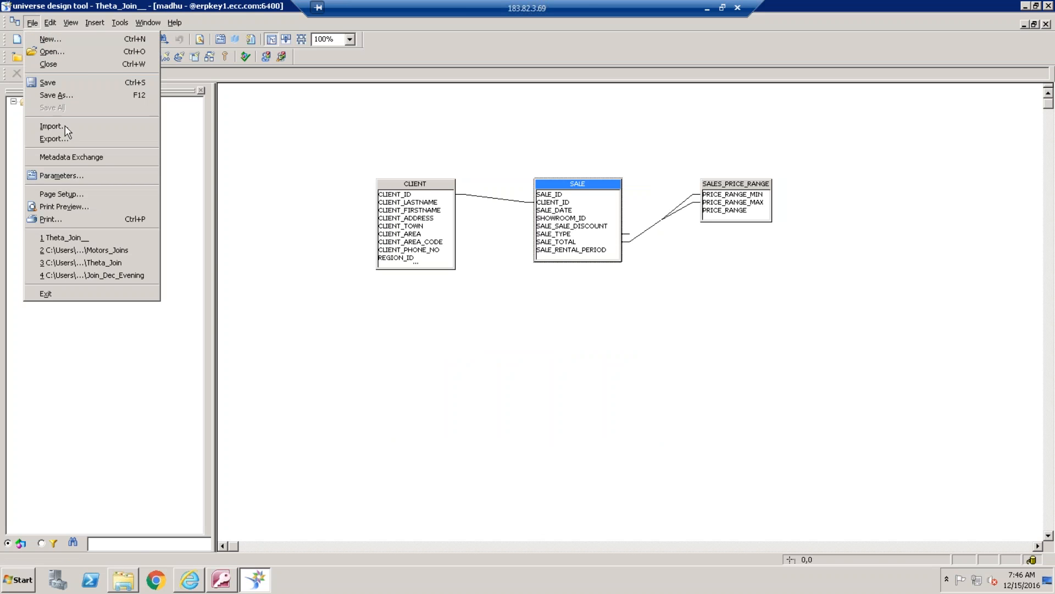
click(62, 138)
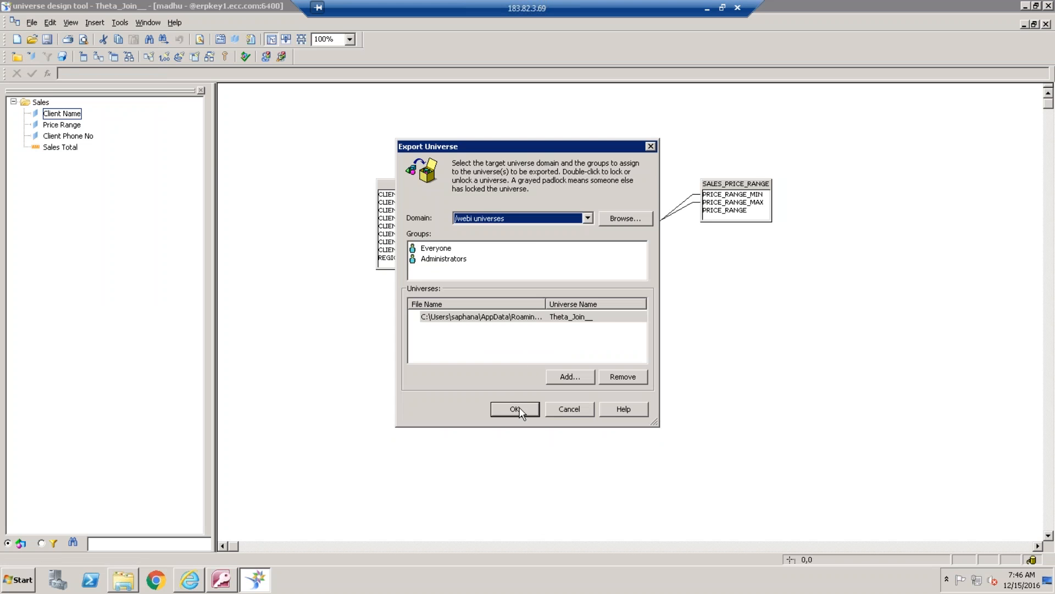
click(515, 409)
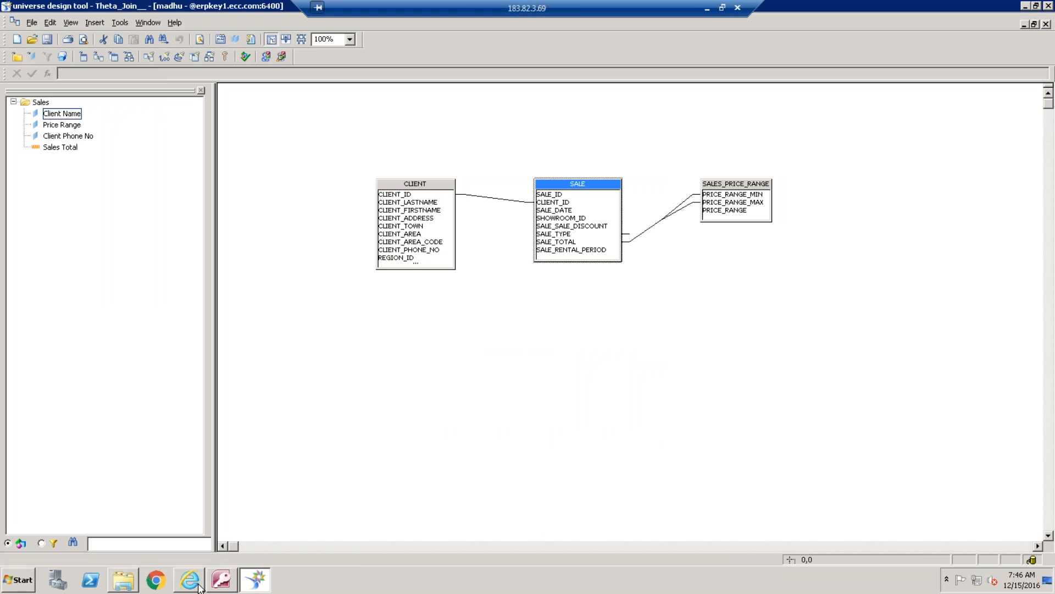
key(super)
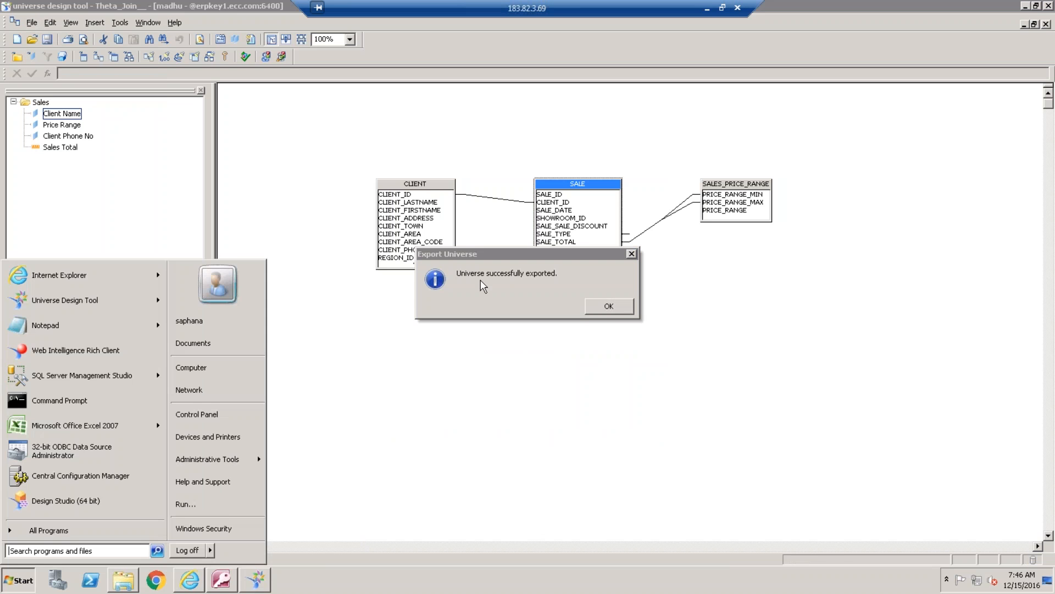
click(608, 306)
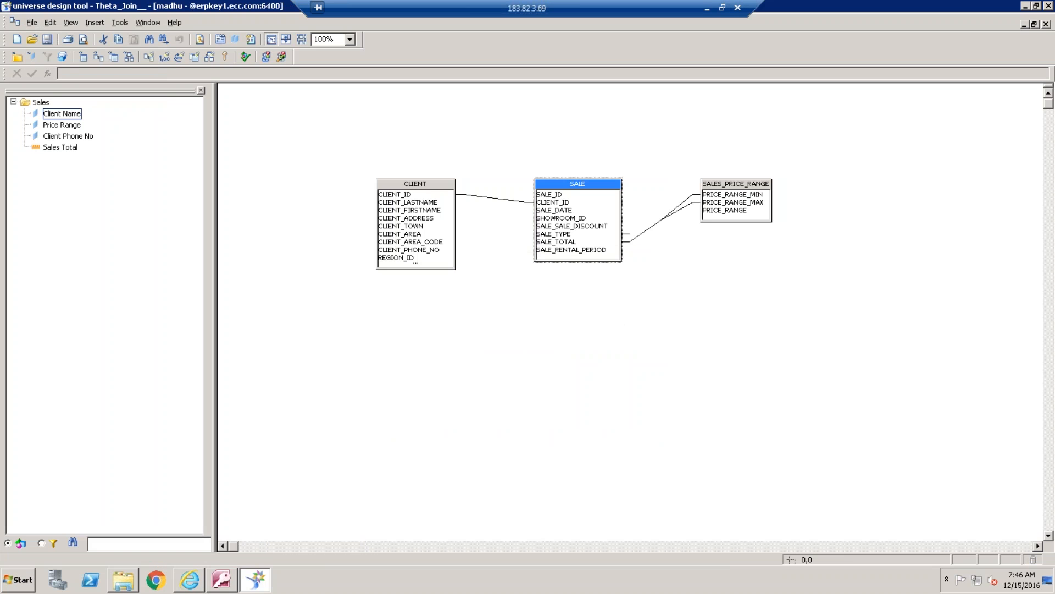
click(19, 580)
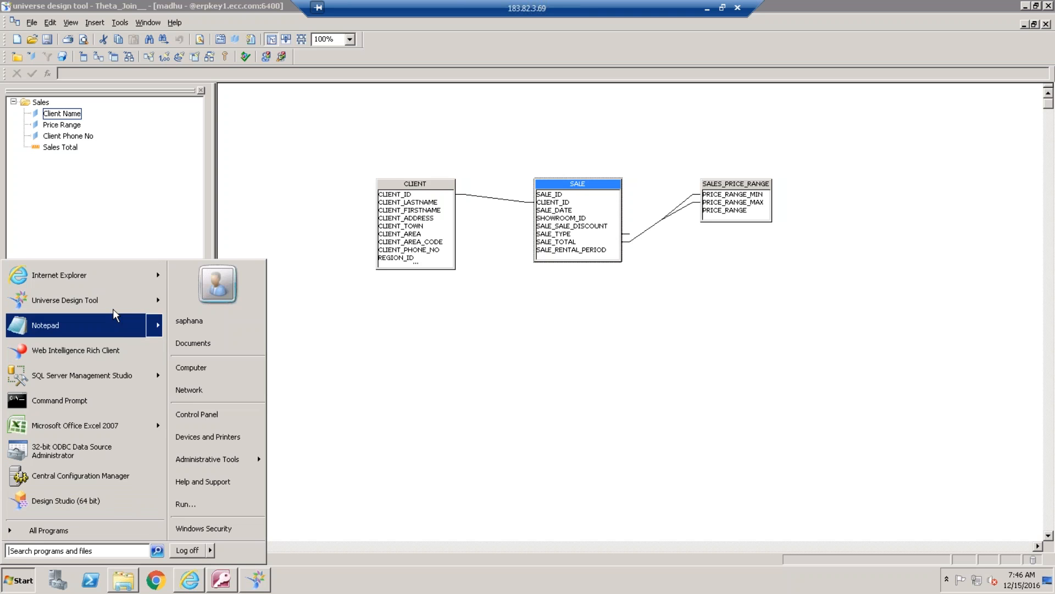
click(98, 349)
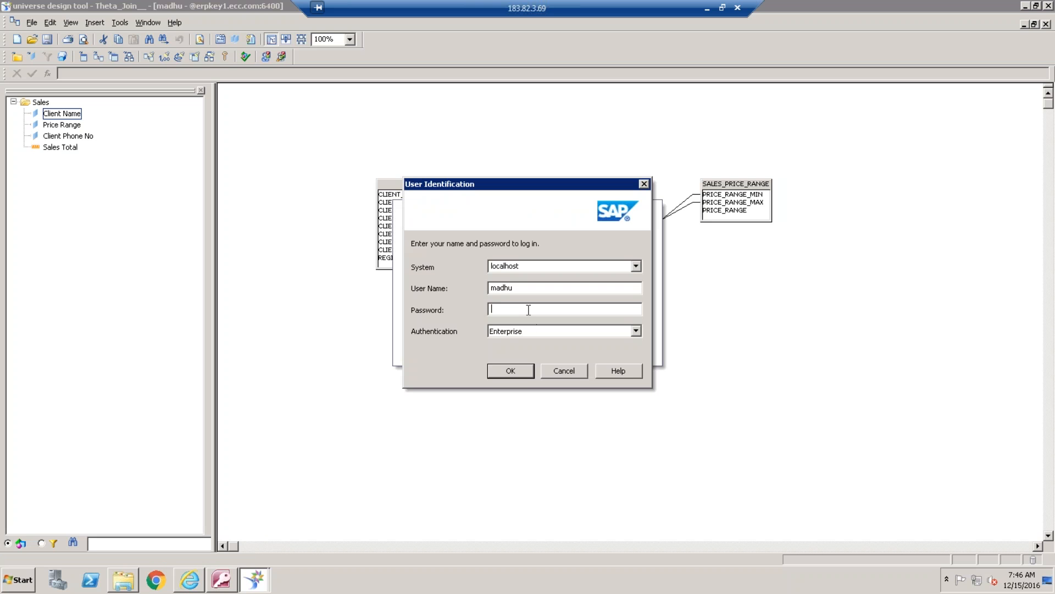
text(**********)
click(521, 372)
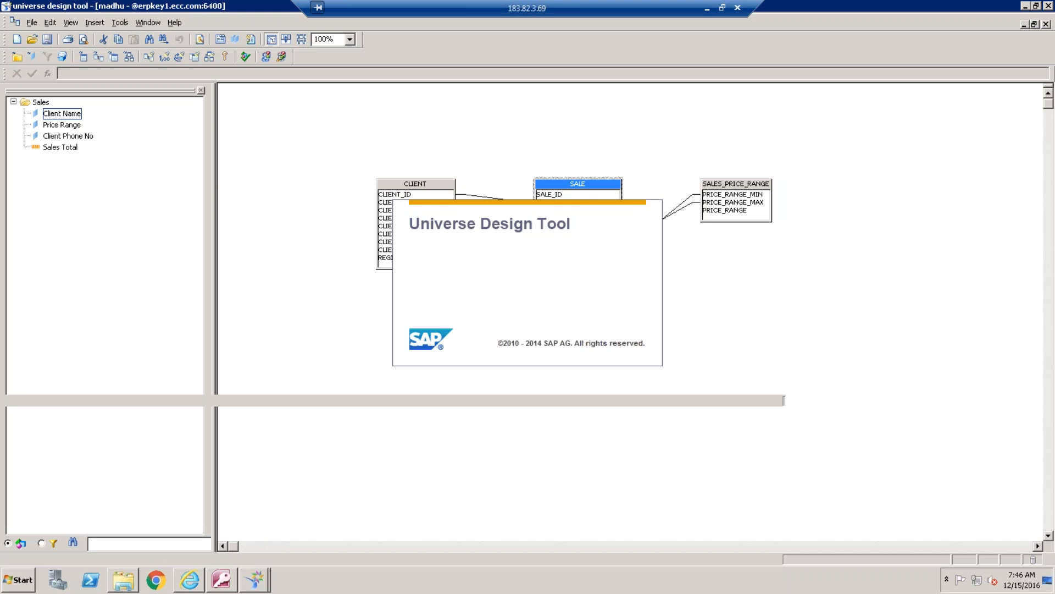
click(678, 404)
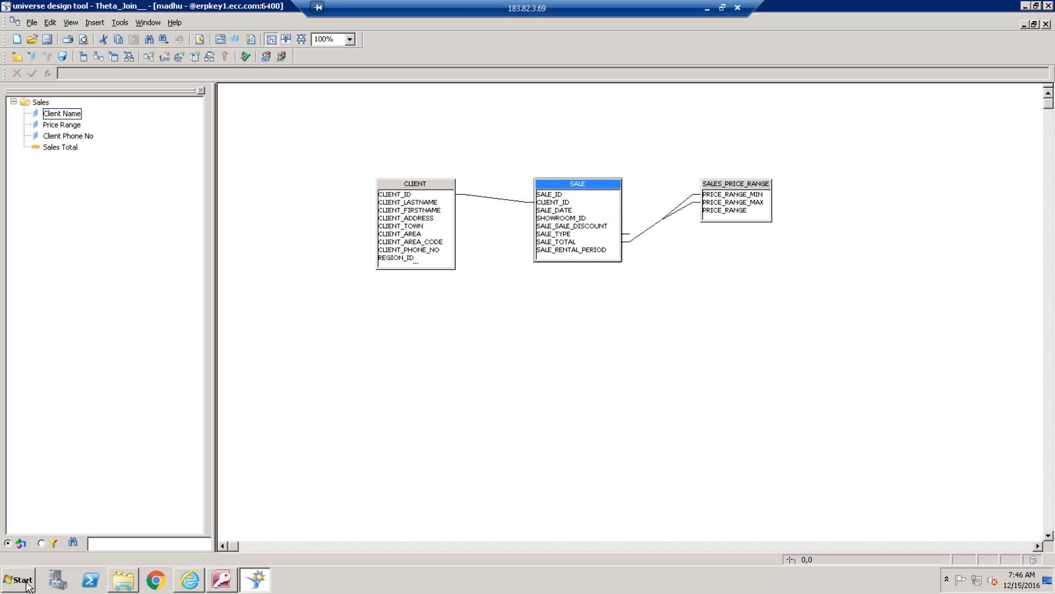
Switch to Web Intelligence Rich Client and create a new document with a universe as its data source
click(28, 585)
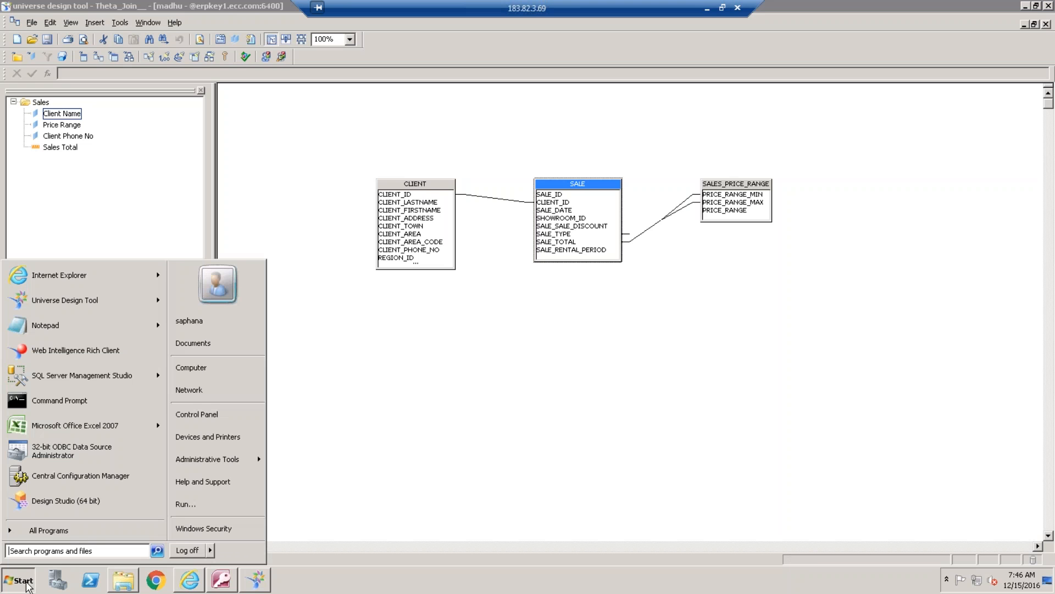
click(96, 357)
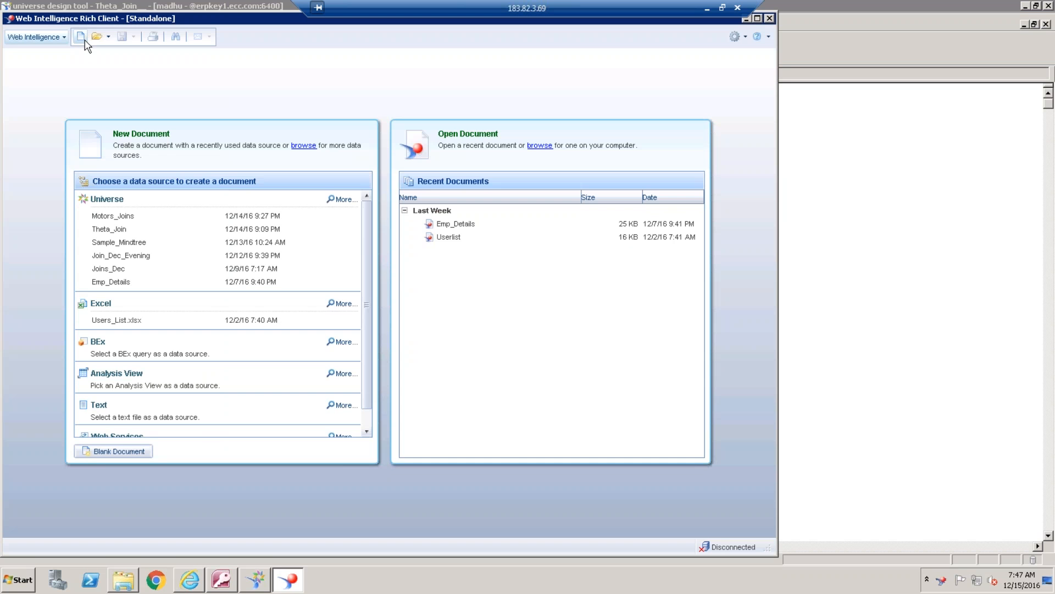
click(85, 41)
click(374, 222)
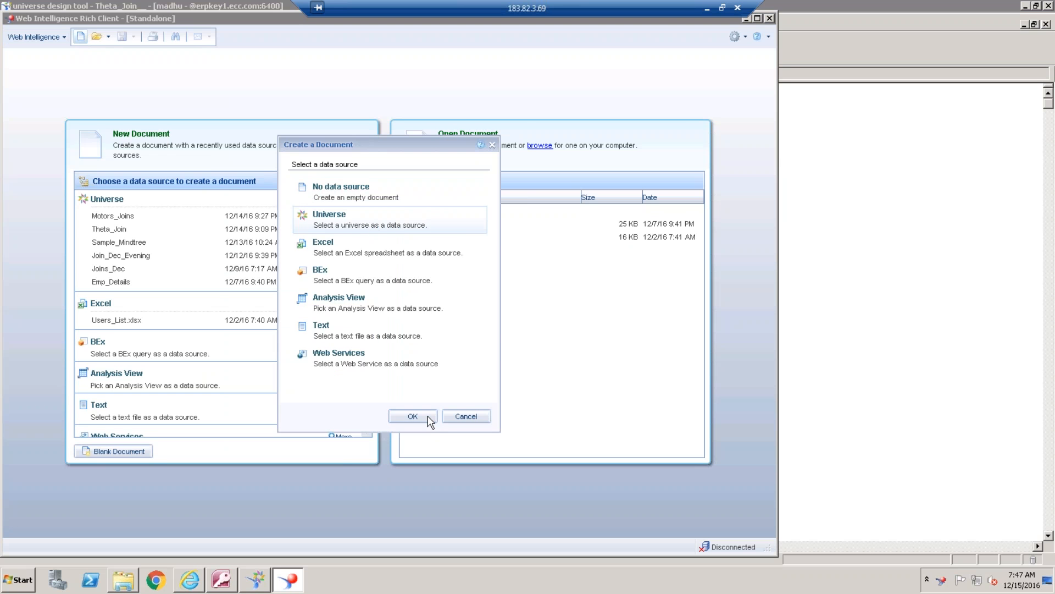
click(412, 417)
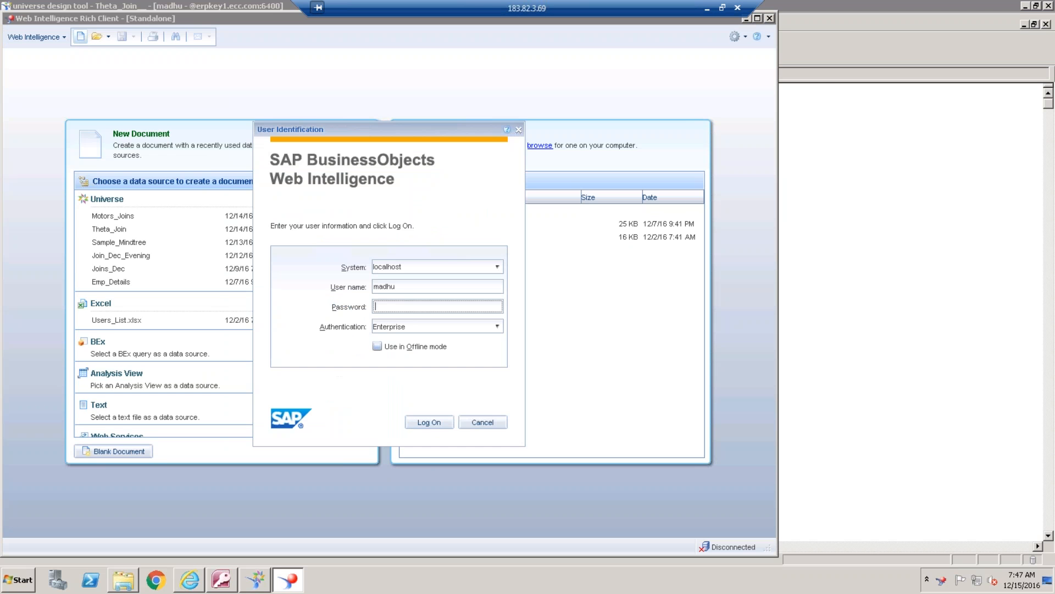
Enter the account password and log on to the localhost system with Enterprise authentication
text(••••••••••)
key(Return)
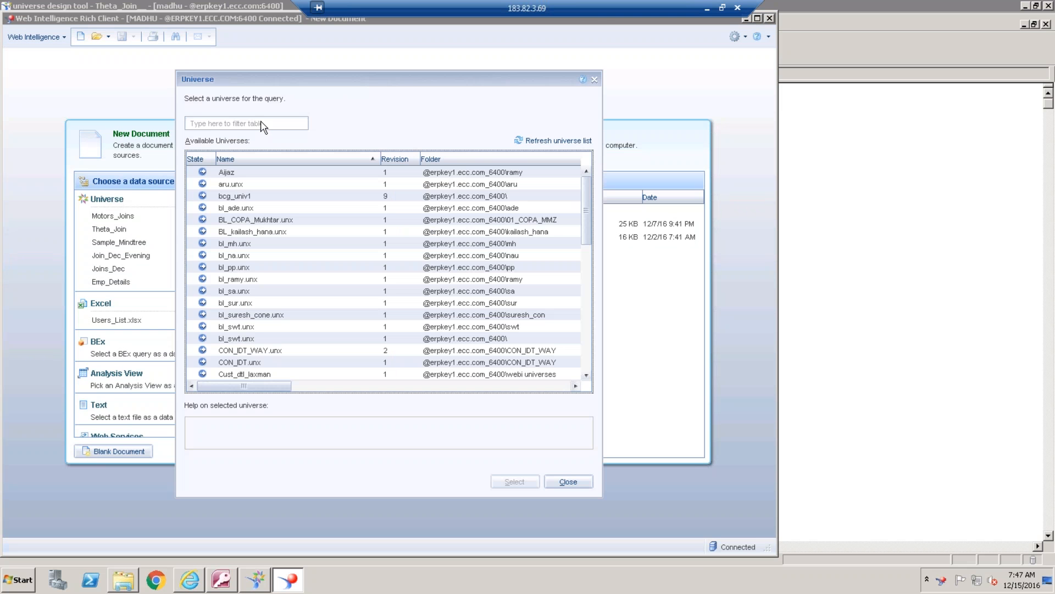
Filter the available universes by Theta and select Theta_Join__ for the query
click(263, 127)
text(Theta)
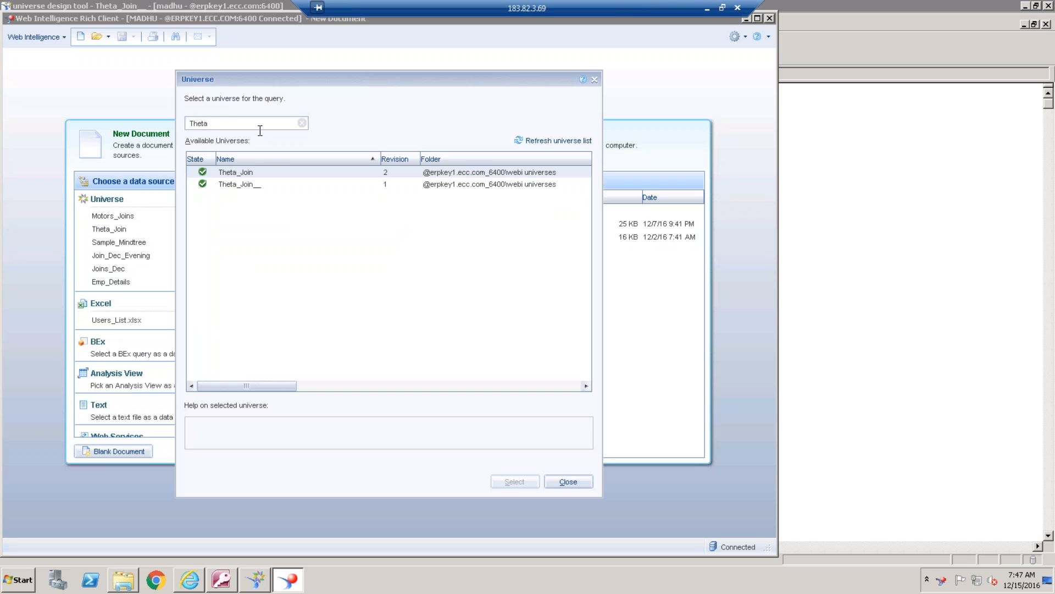
click(256, 185)
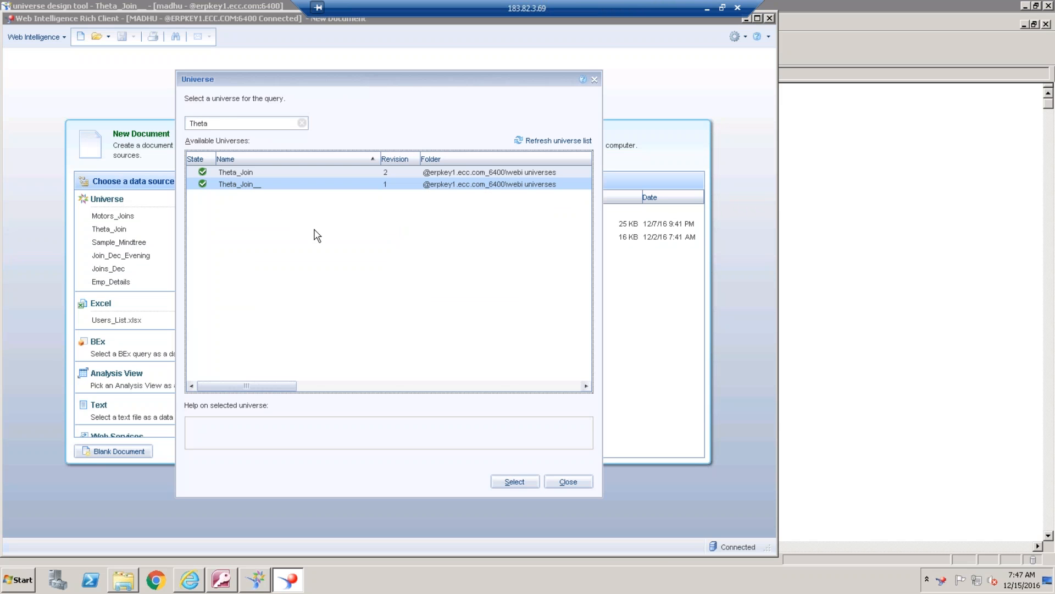
click(515, 481)
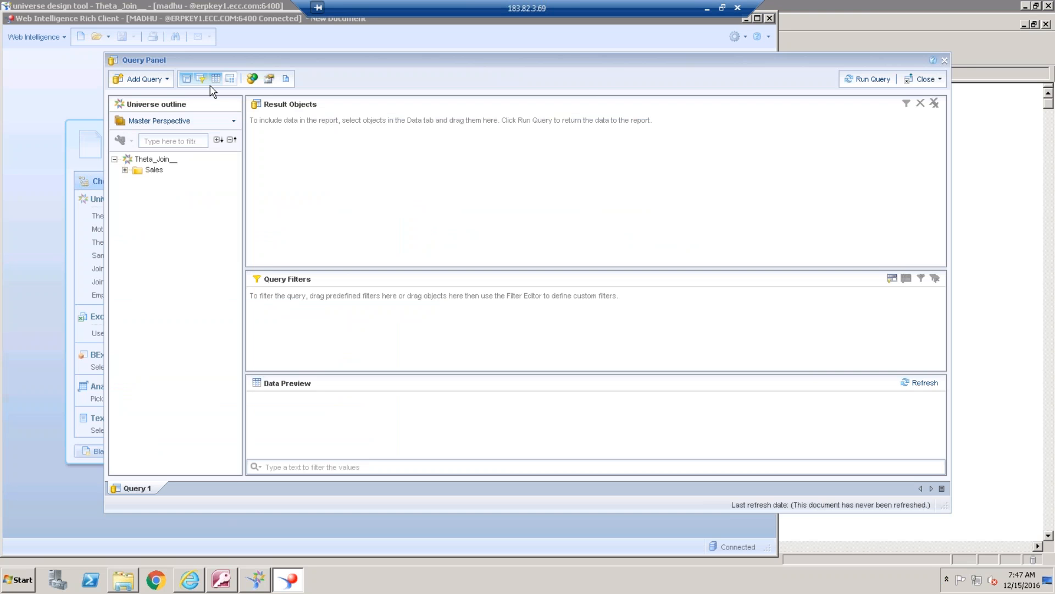
Add Client Name, Client Phone No, Sales Total and Price Range from the Sales class to the query's result objects
click(125, 171)
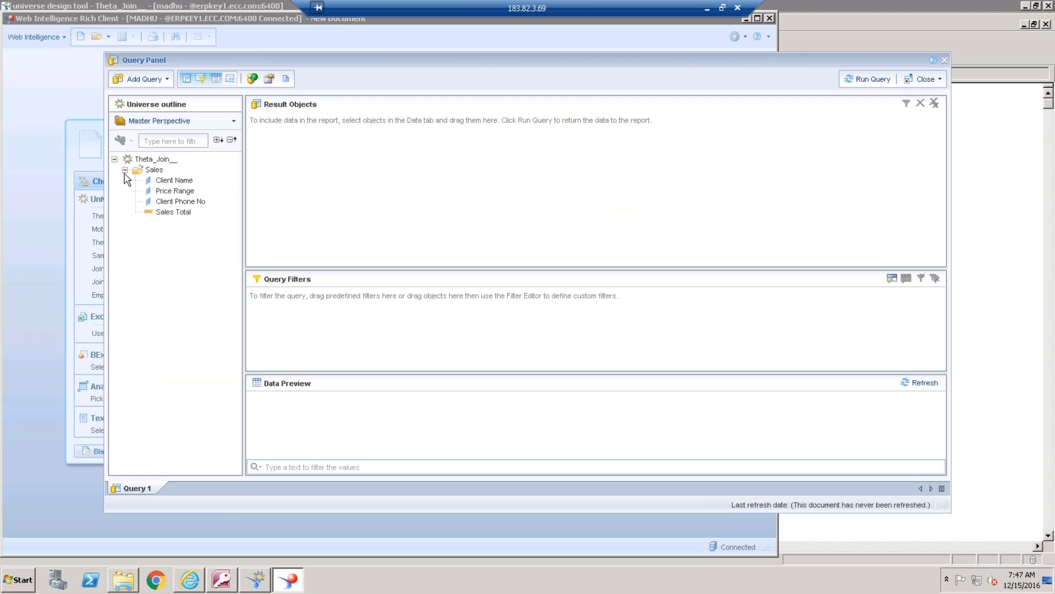
click(188, 184)
double_click(188, 184)
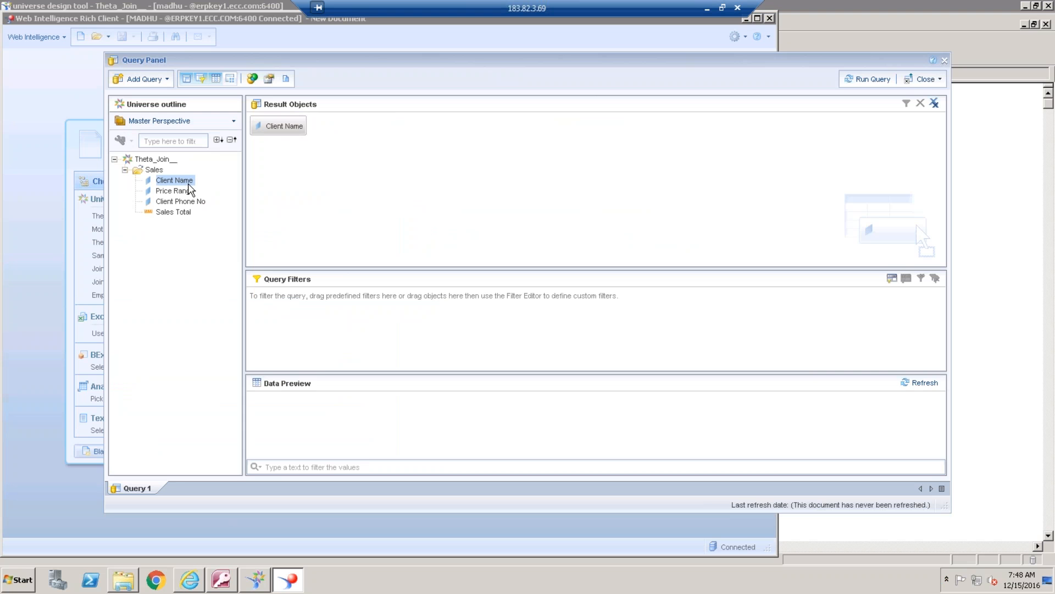
click(193, 202)
double_click(192, 202)
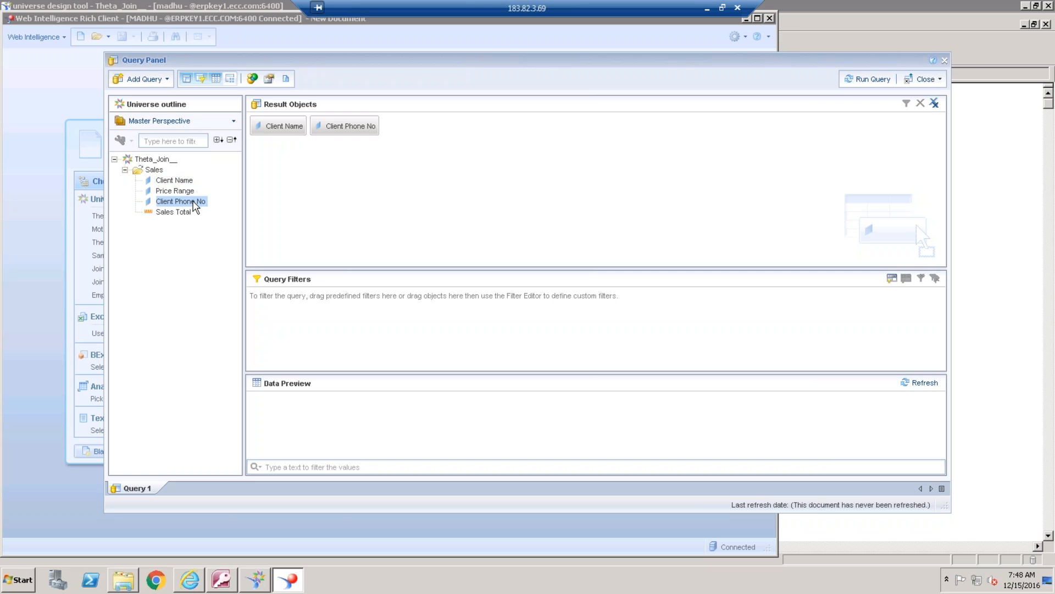
click(188, 212)
double_click(186, 211)
double_click(184, 192)
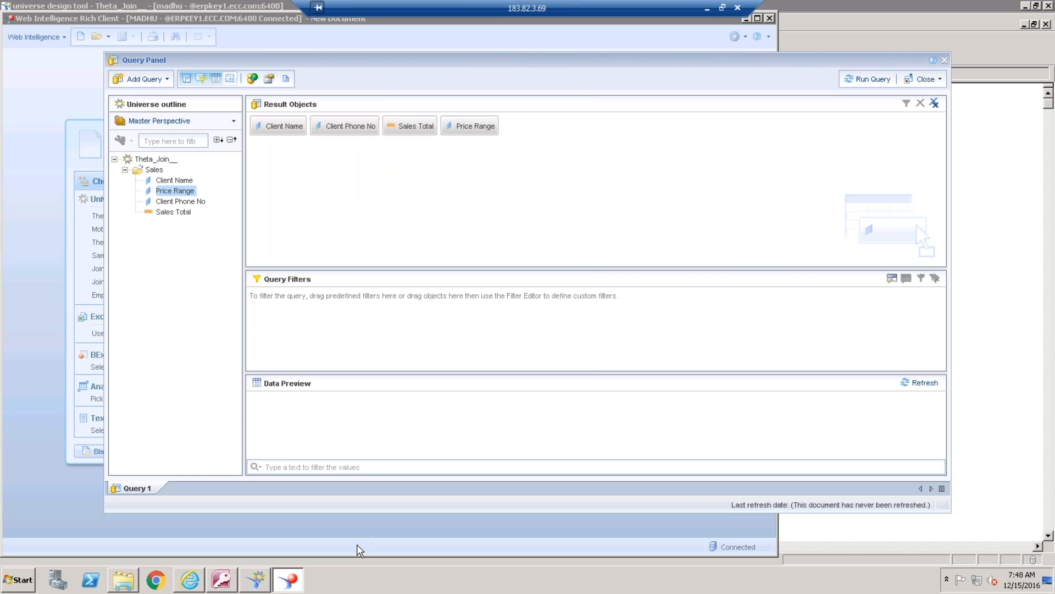
Review the query script generated for the Theta_Join__ query and run the query
click(286, 79)
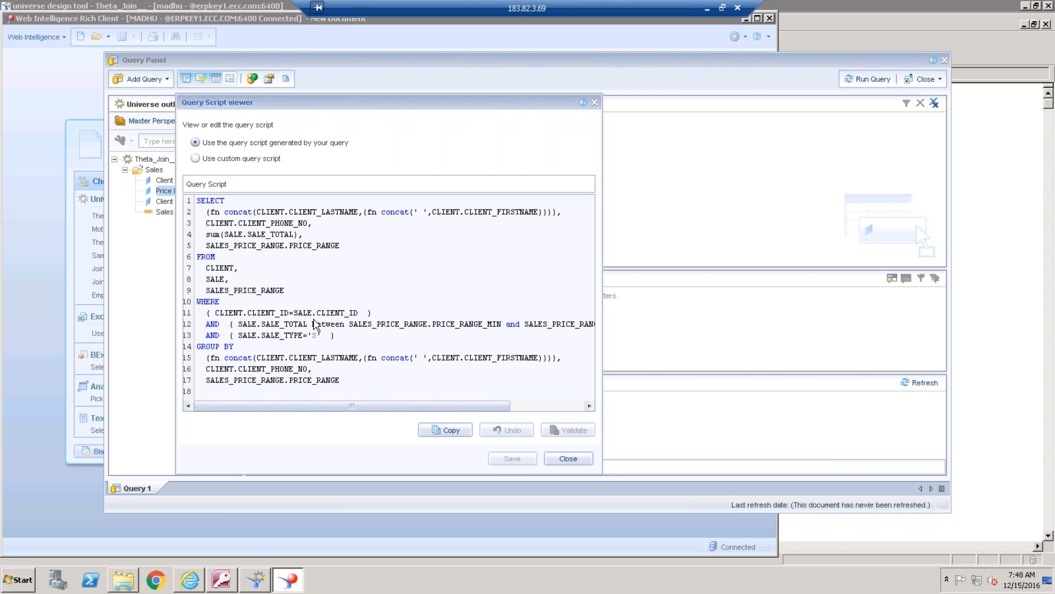
click(584, 459)
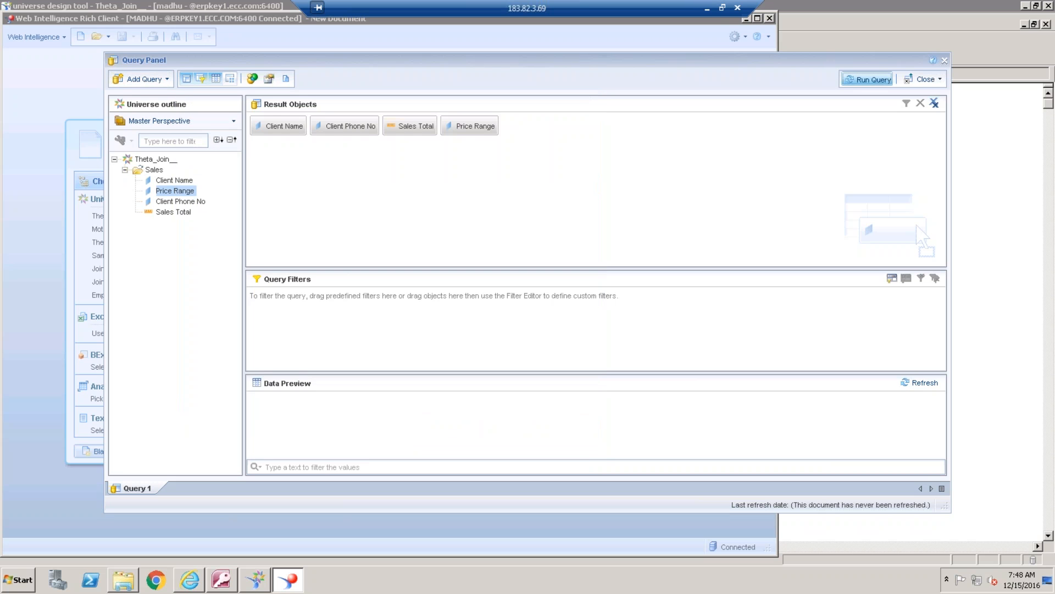
click(867, 79)
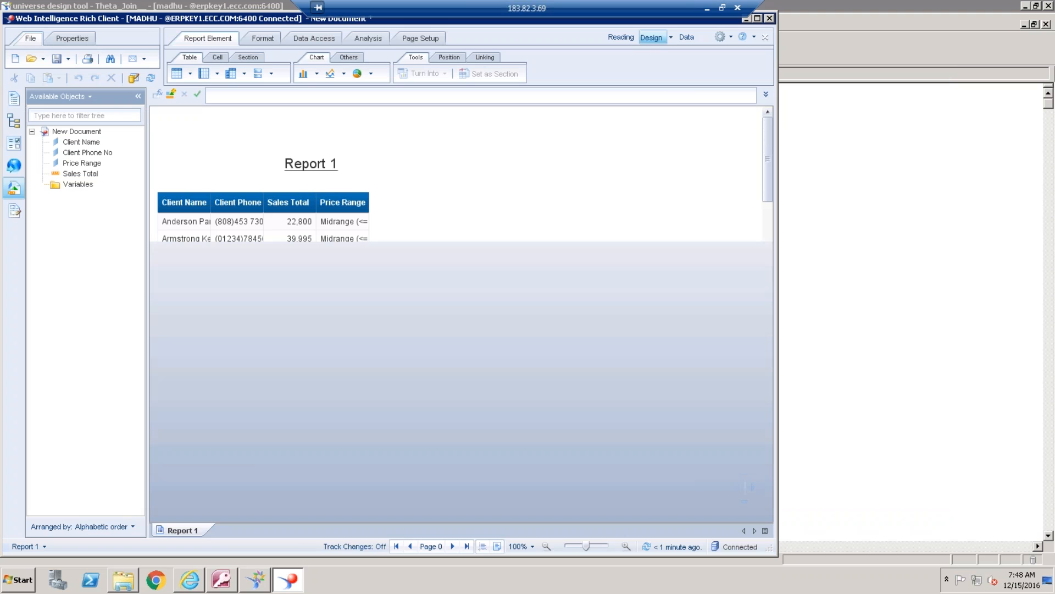
Widen the Client Name, Client Phone No, Sales Total and Price Range columns so their contents fit
click(210, 201)
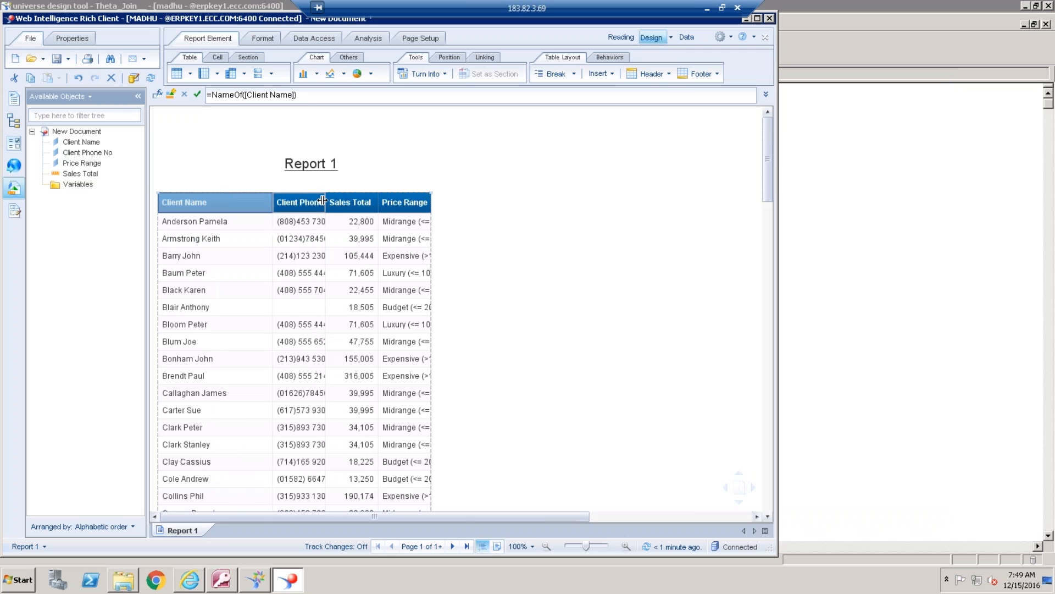
drag(325, 200, 349, 199)
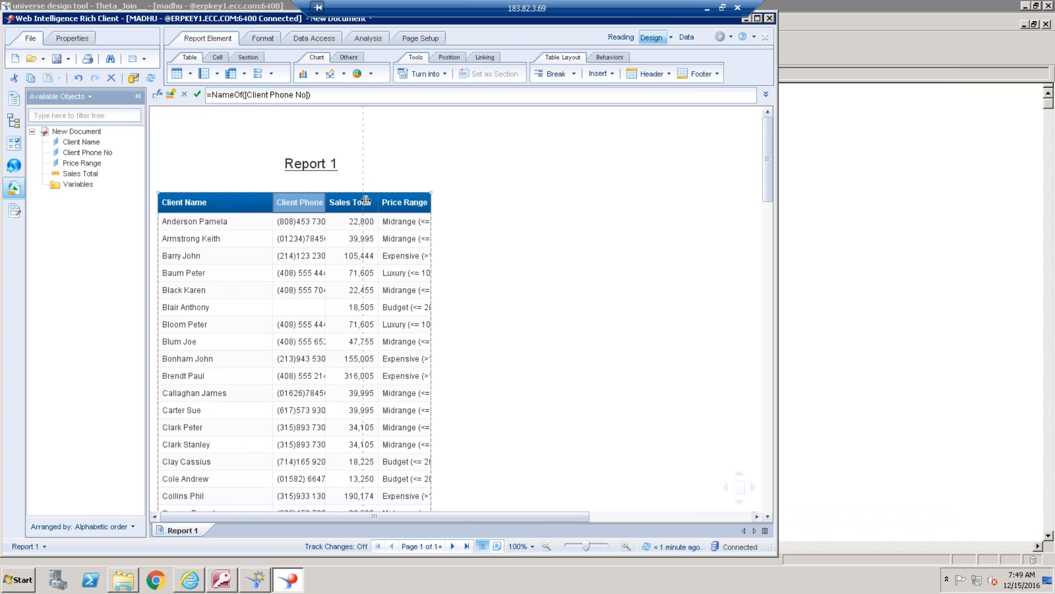
drag(326, 202, 589, 209)
click(390, 201)
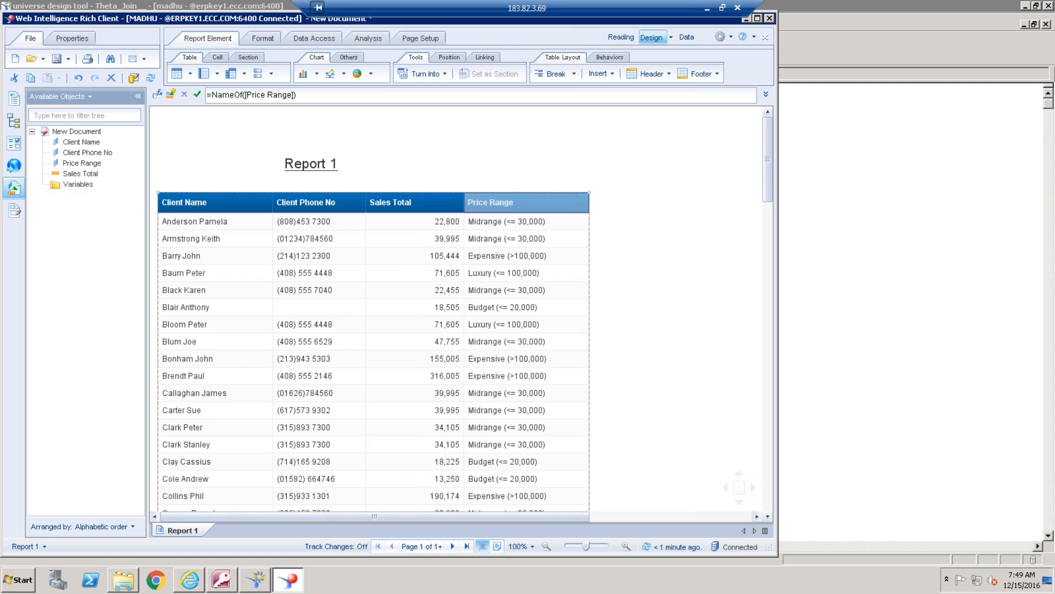
click(609, 217)
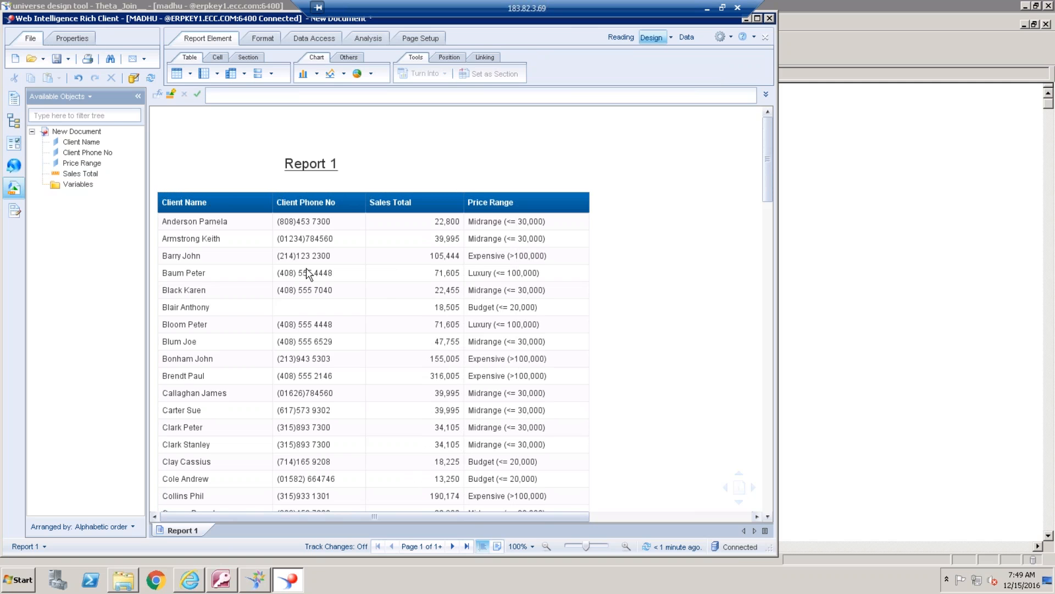
Delete the Sales Total column from the report table
click(236, 253)
click(341, 240)
click(421, 278)
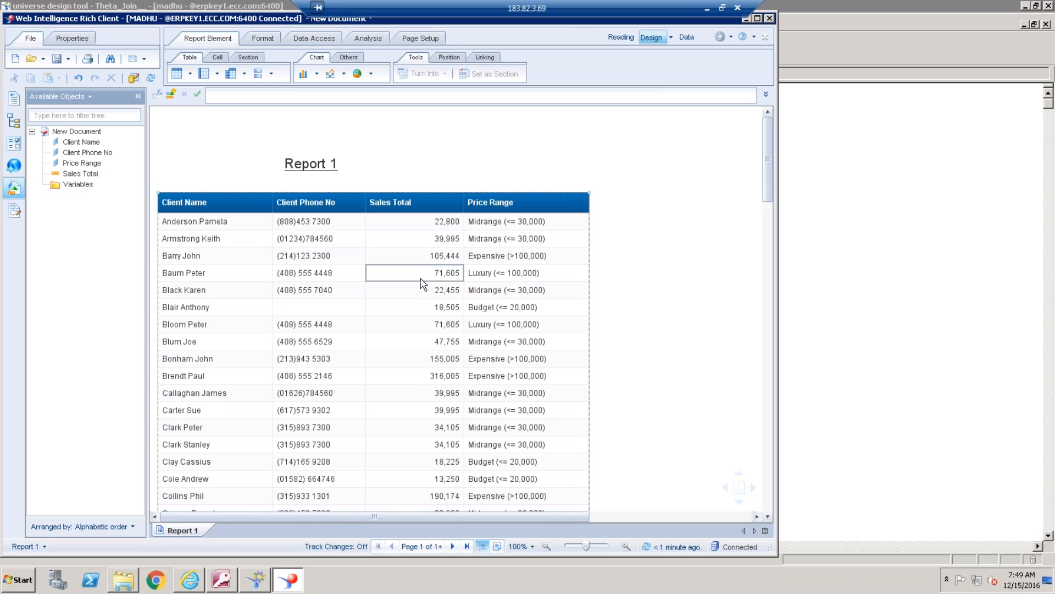
click(420, 274)
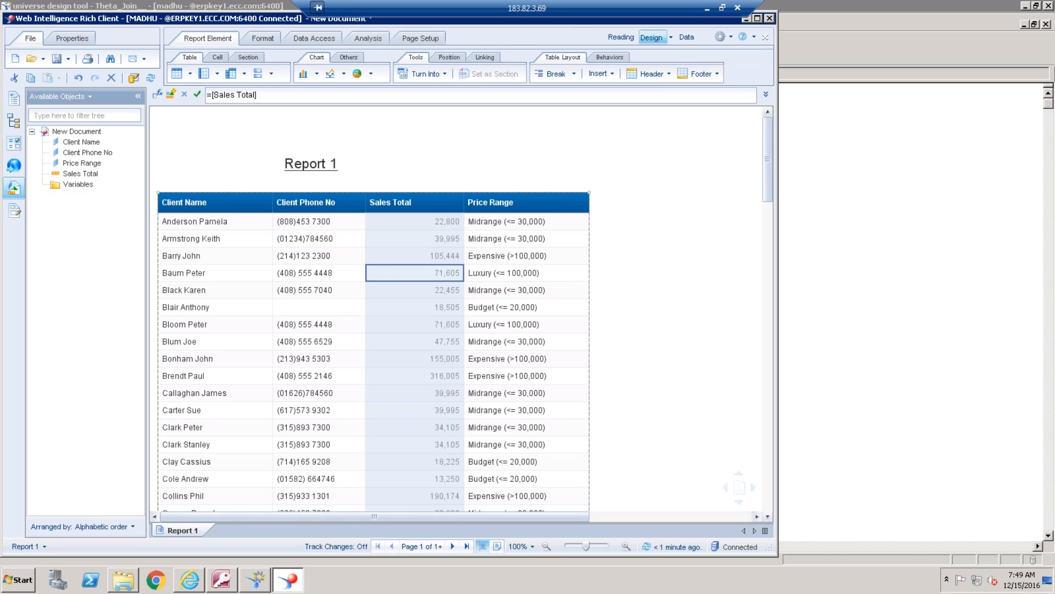
double_click(421, 275)
right_click(476, 296)
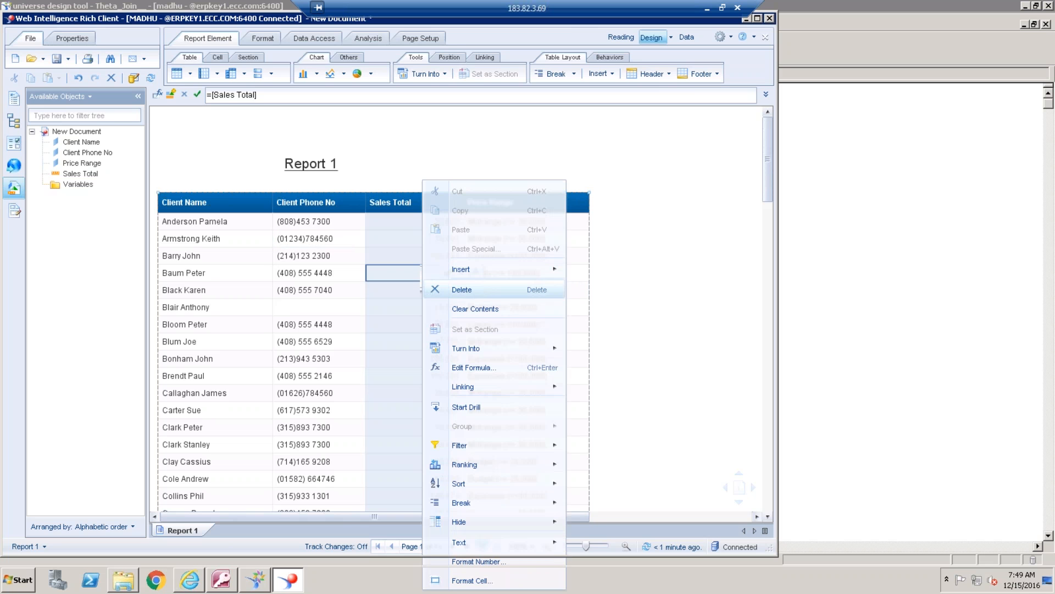
click(476, 290)
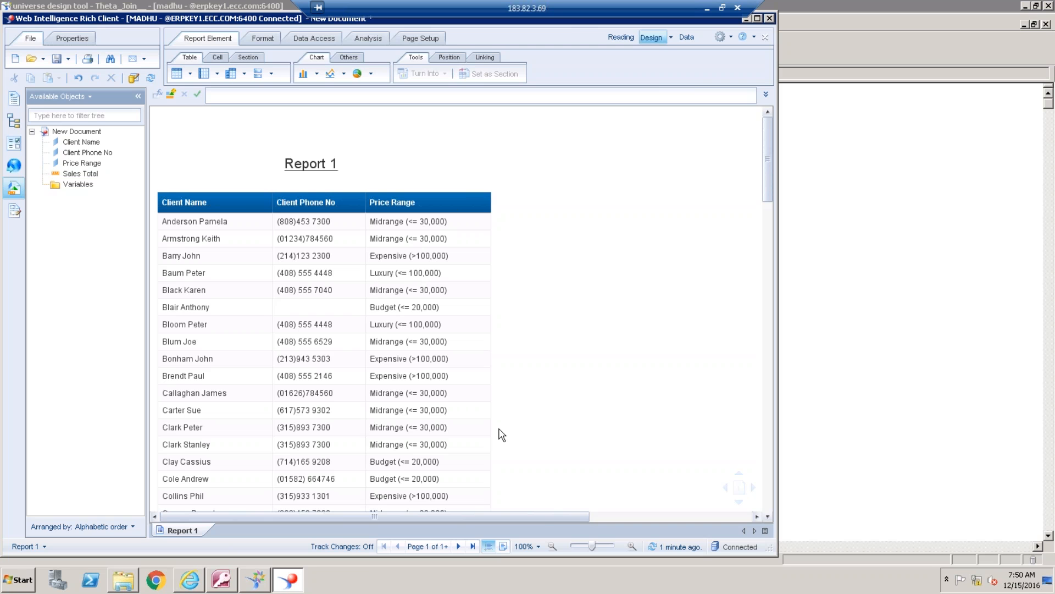
Insert an empty column to the right of Price Range in the report table
click(470, 315)
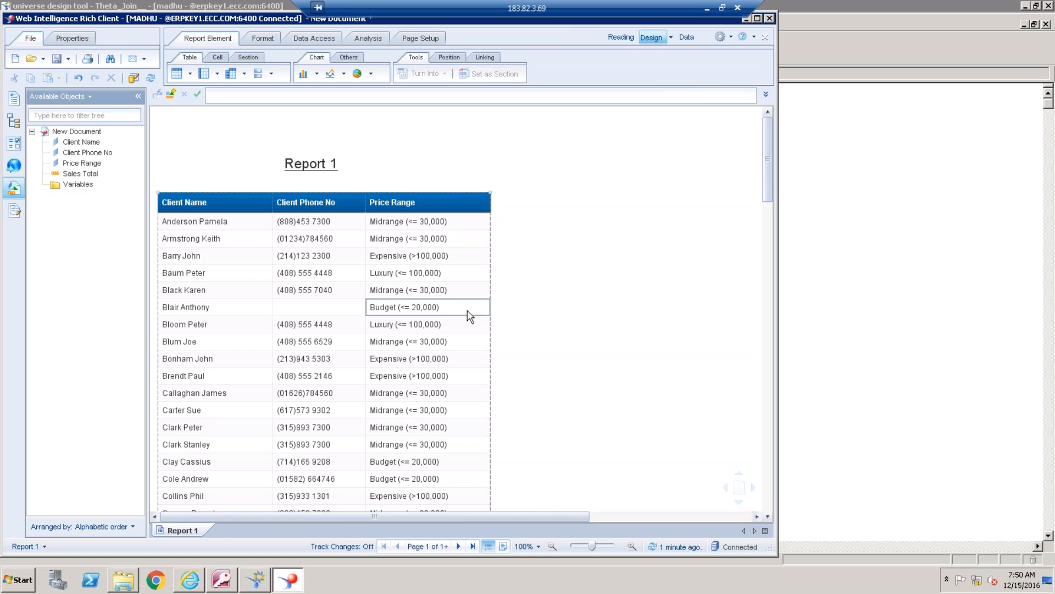
right_click(471, 315)
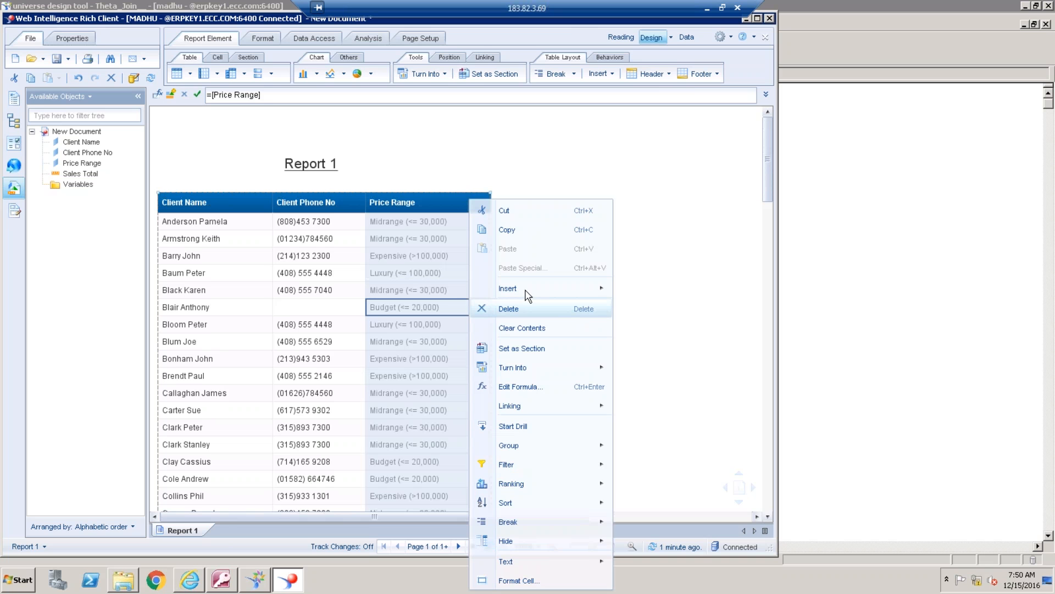
mouse_move(592, 297)
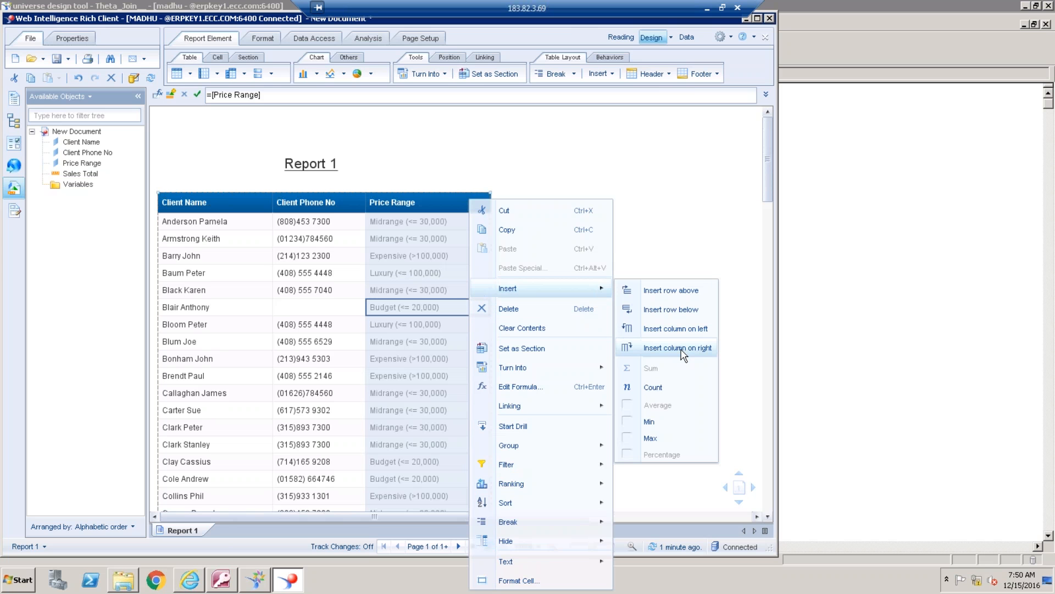
click(681, 350)
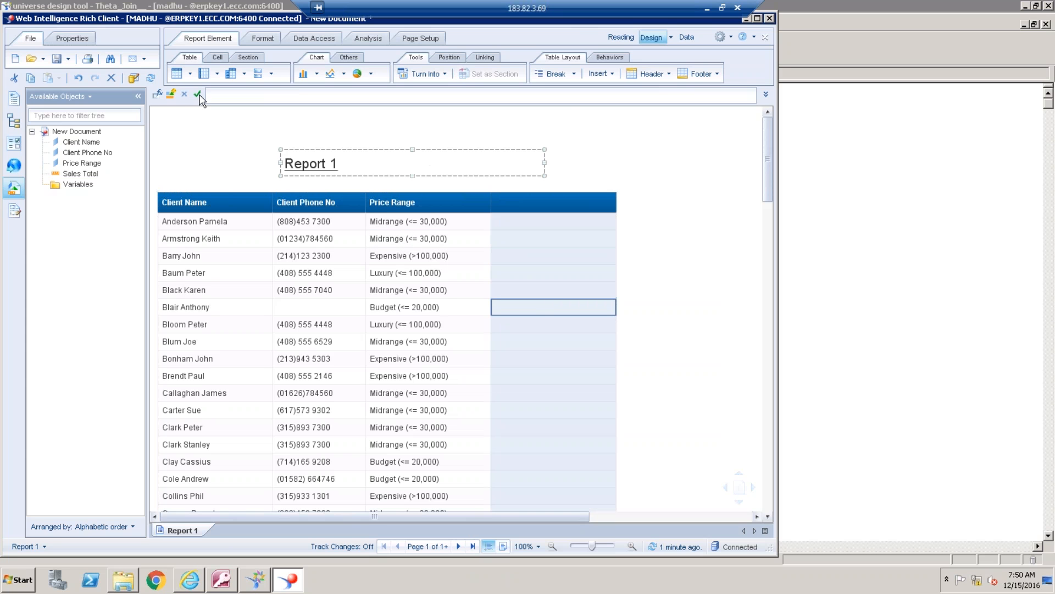
Give the empty column the formula =Substr([Price Range];1;8) in the Formula Editor, validate it and apply it
click(158, 94)
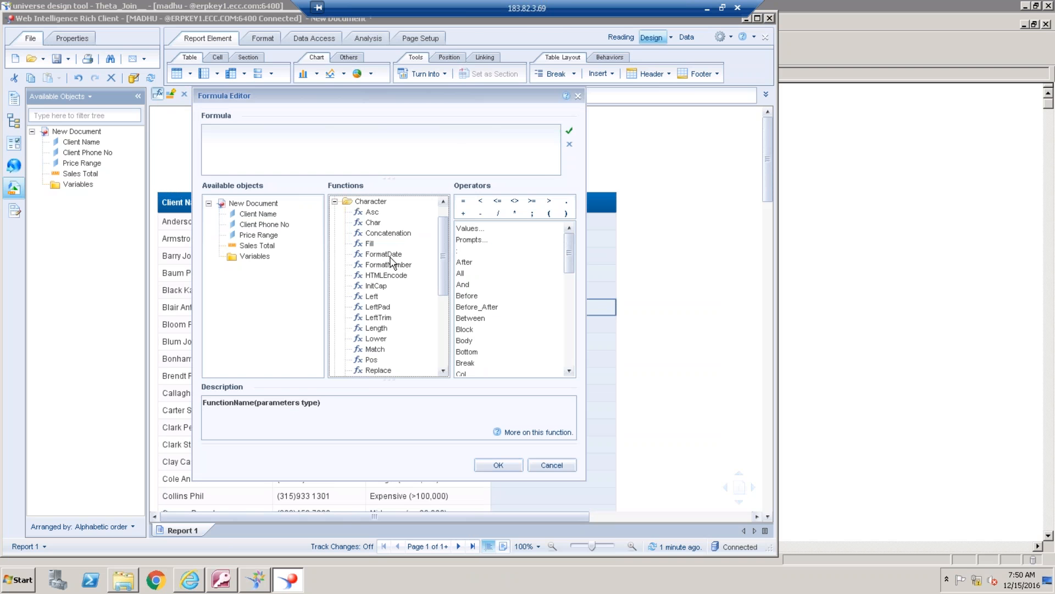
click(391, 258)
text(s)
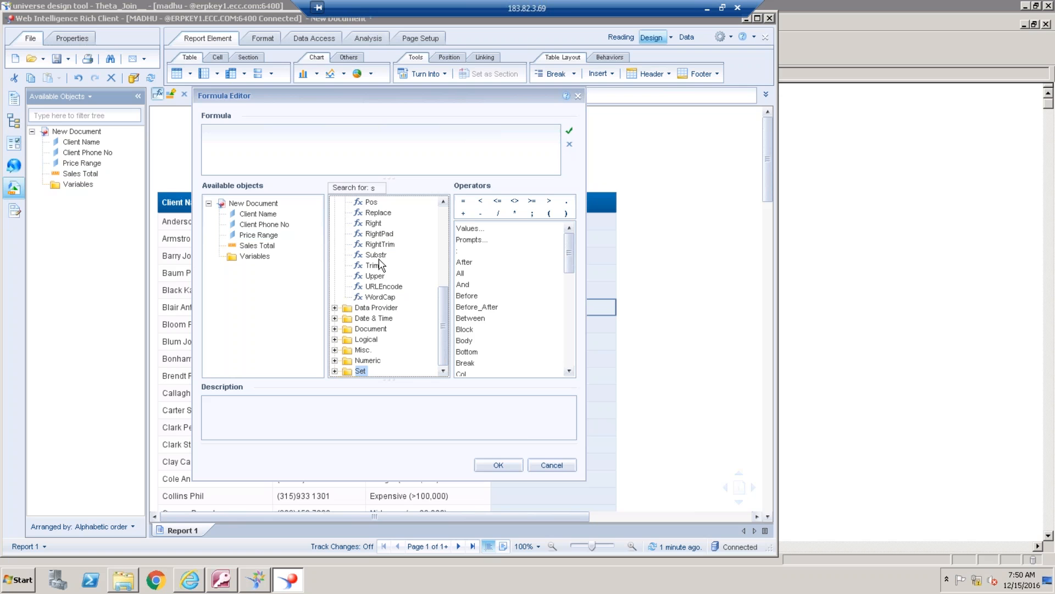
click(377, 255)
double_click(379, 257)
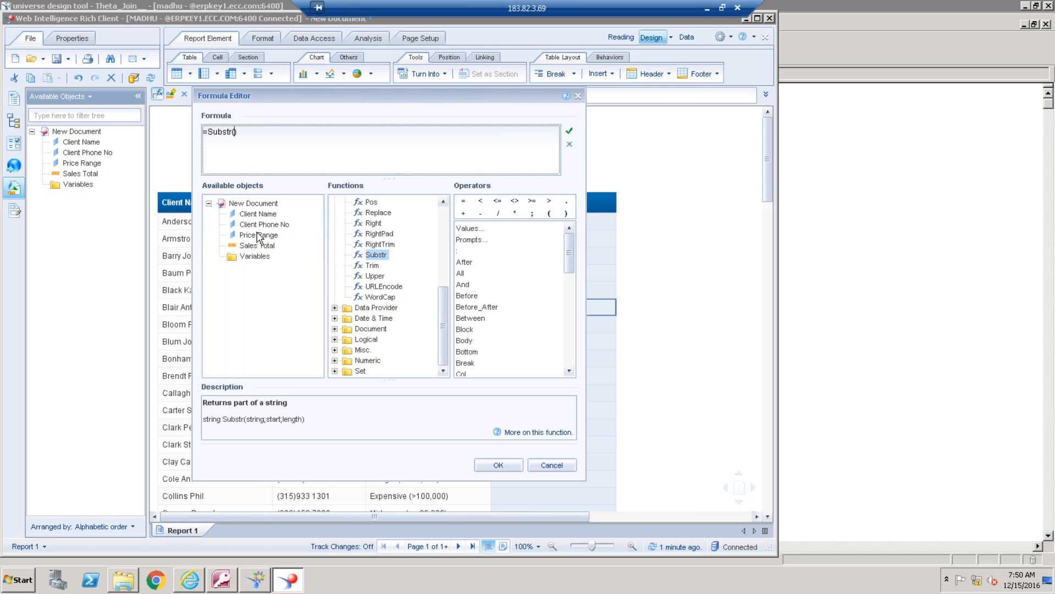
click(274, 236)
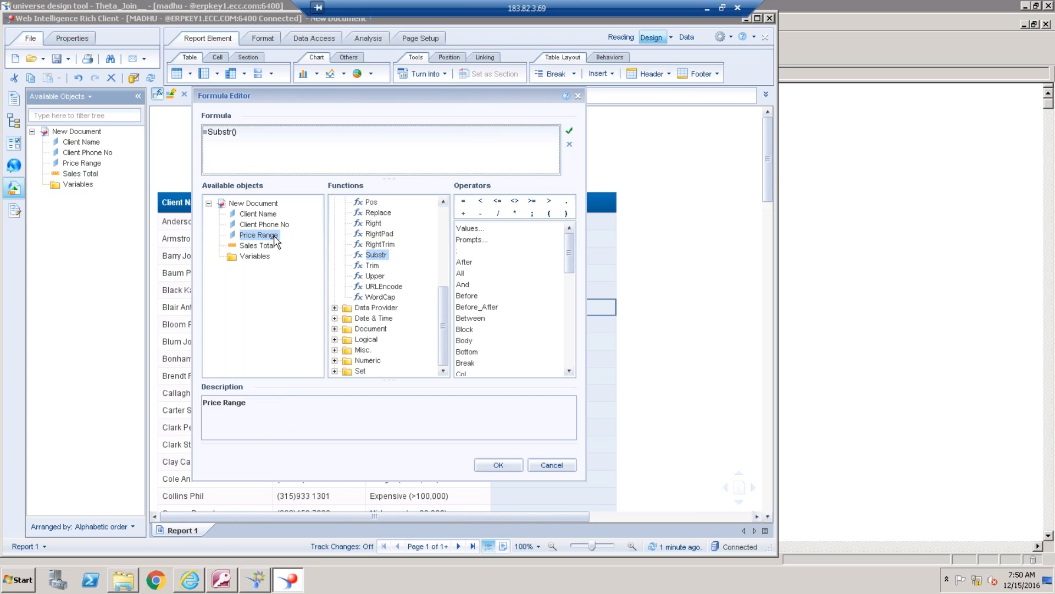
double_click(274, 237)
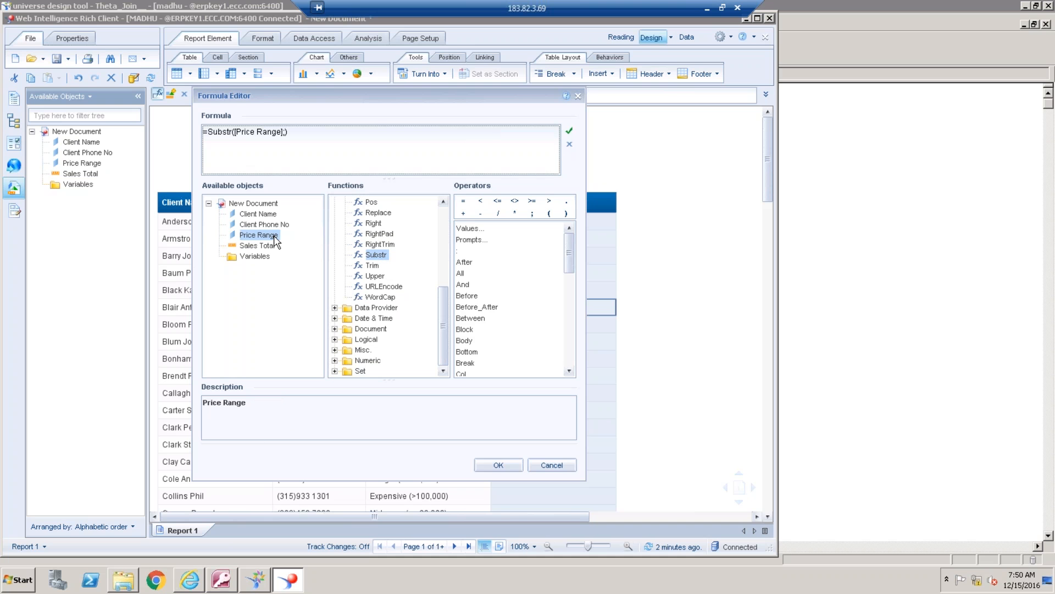
text(;1;8)
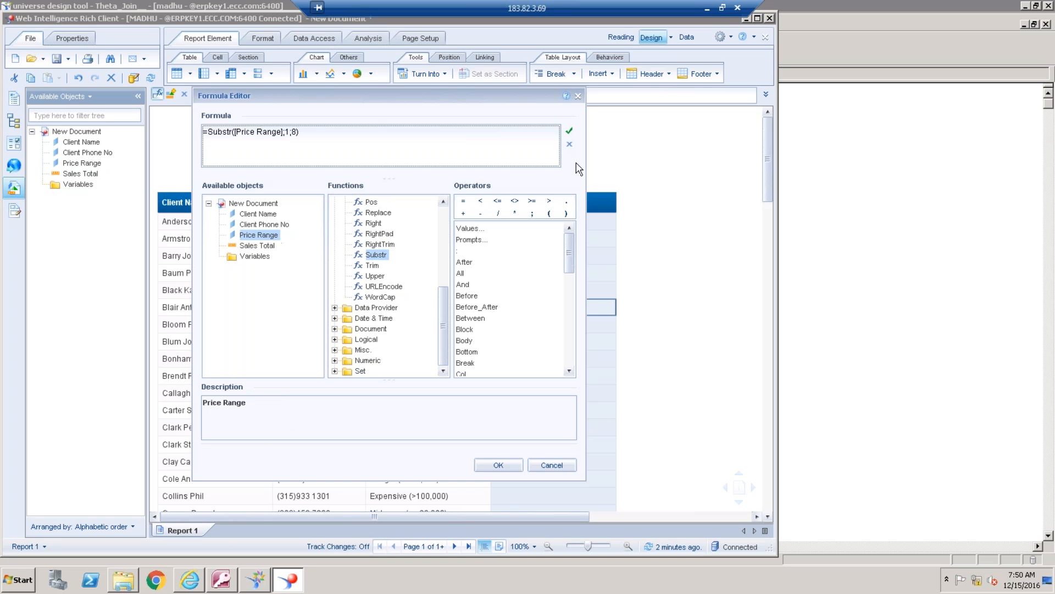
click(570, 136)
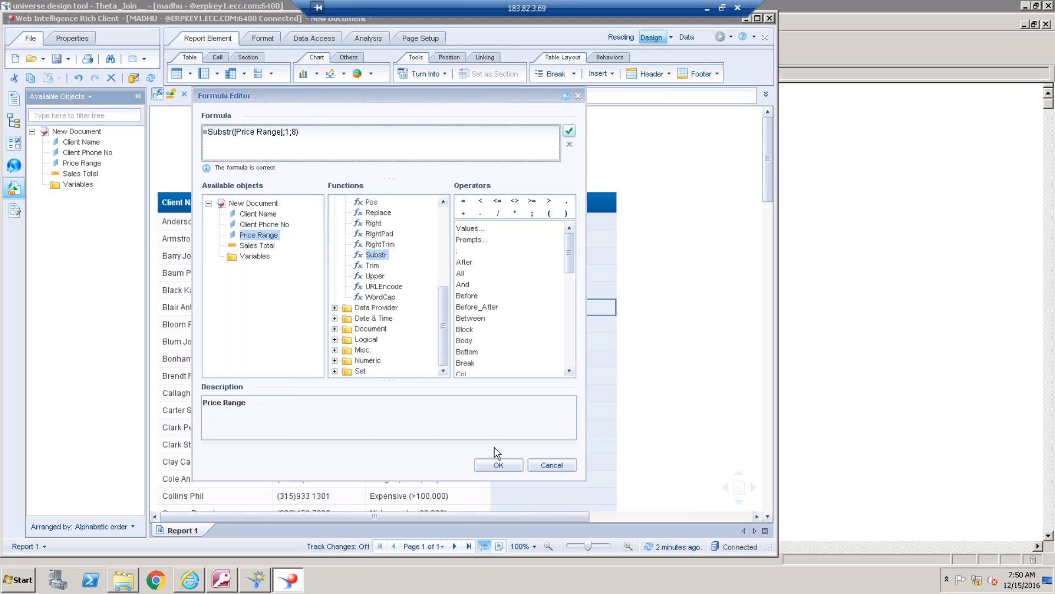
click(497, 465)
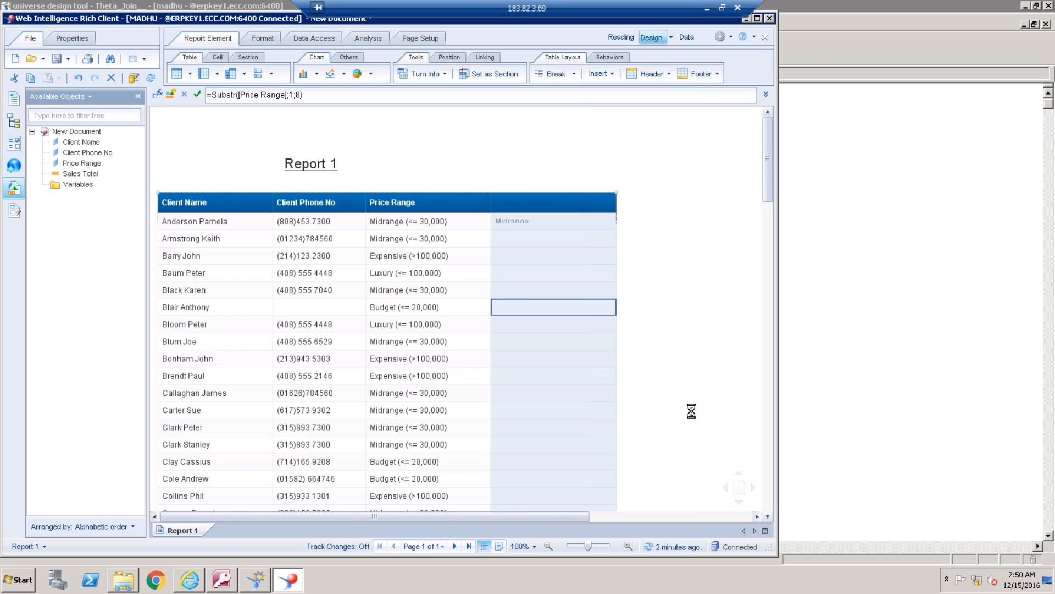
Try a start position of 3 in the new column's Substr formula and restore it to 1
click(700, 383)
click(574, 298)
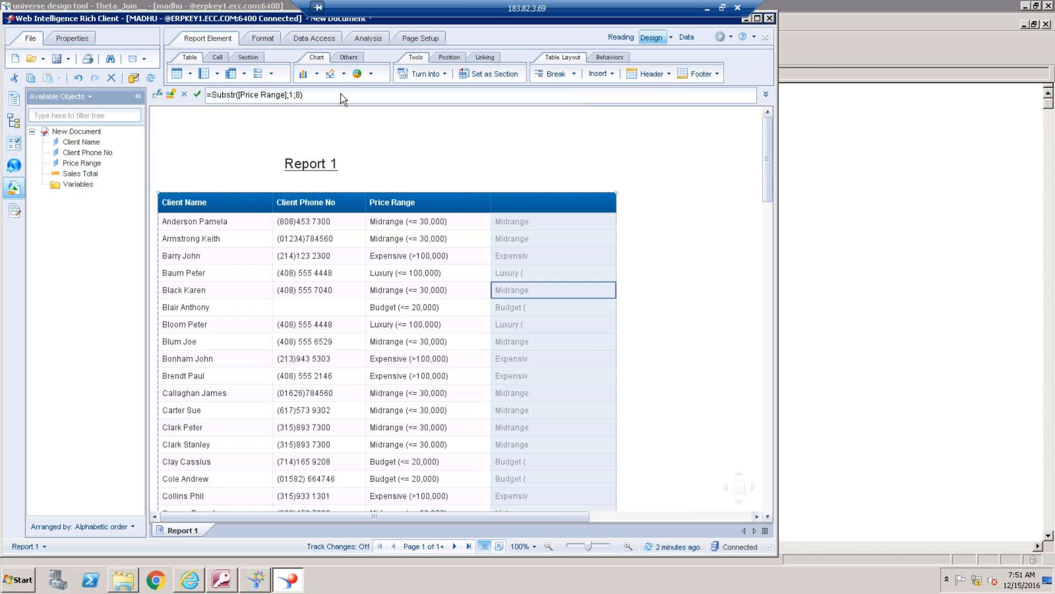
click(294, 95)
key(BackSpace)
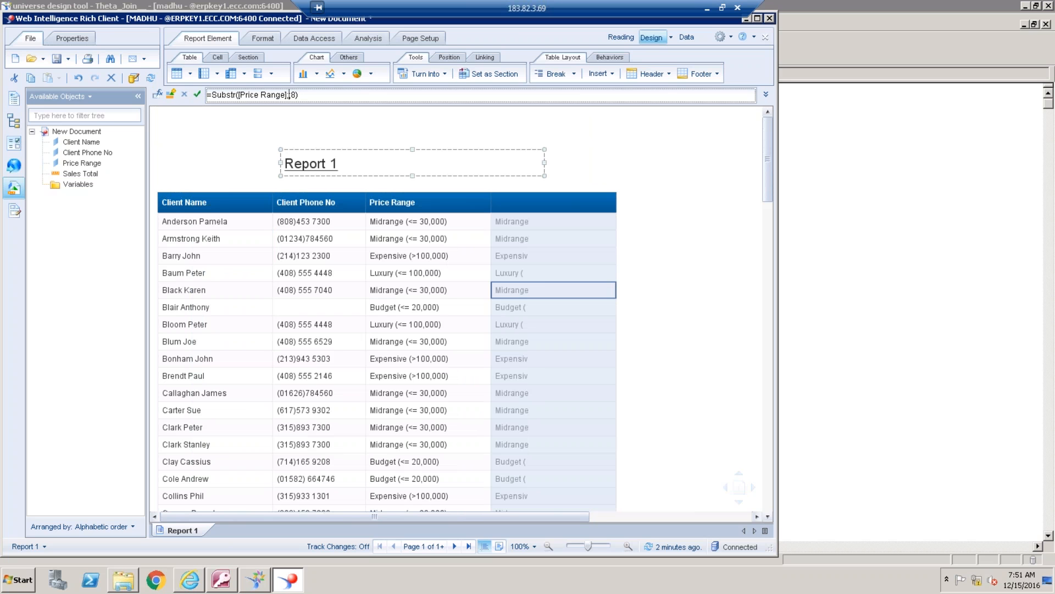
text(3;)
key(Return)
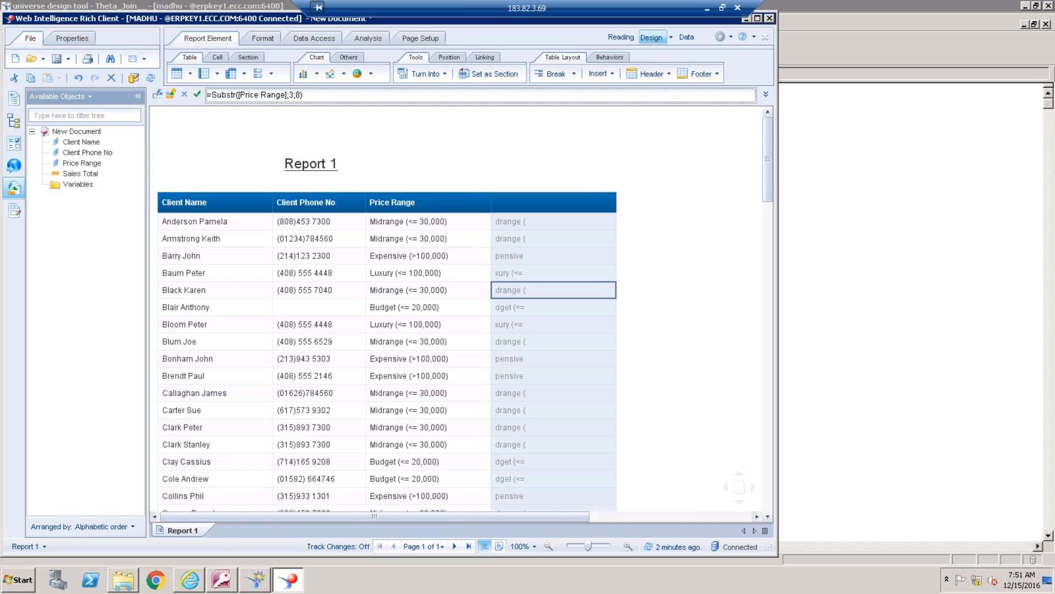
key(BackSpace)
text(1)
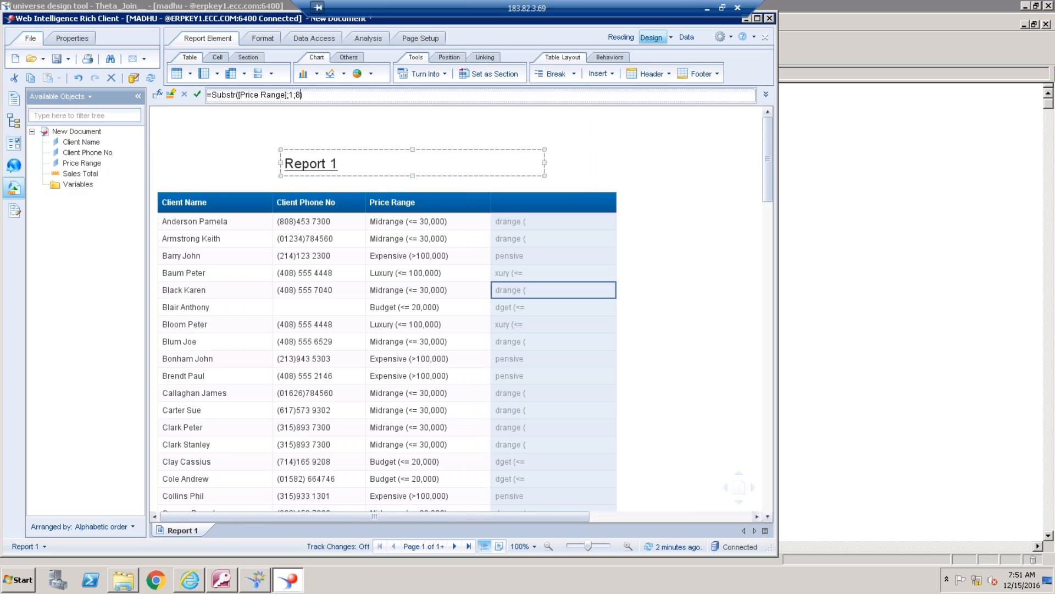
key(Return)
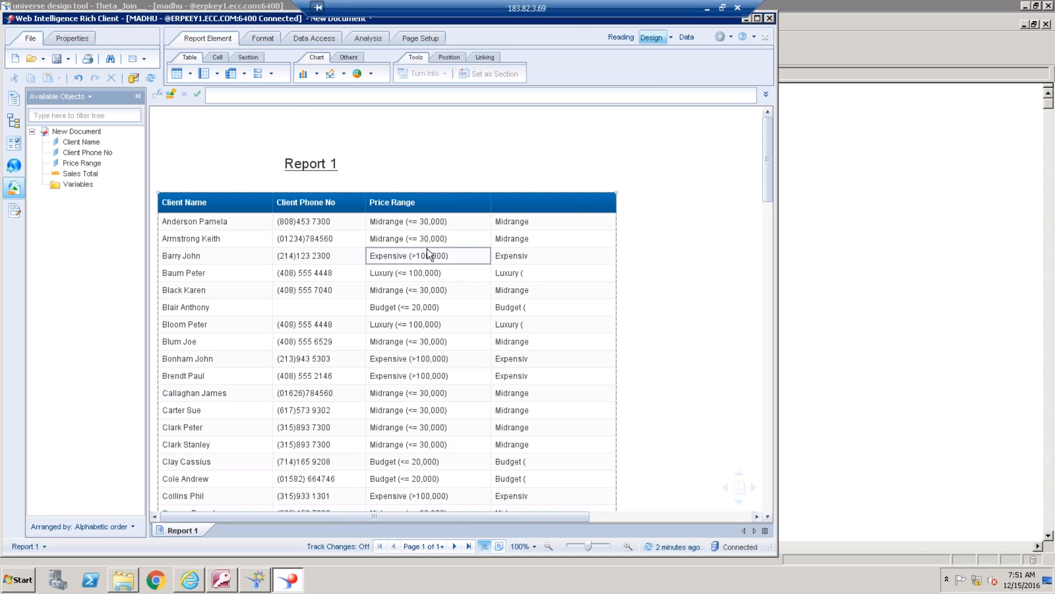
Insert another empty column to the right of the Substr column
click(543, 260)
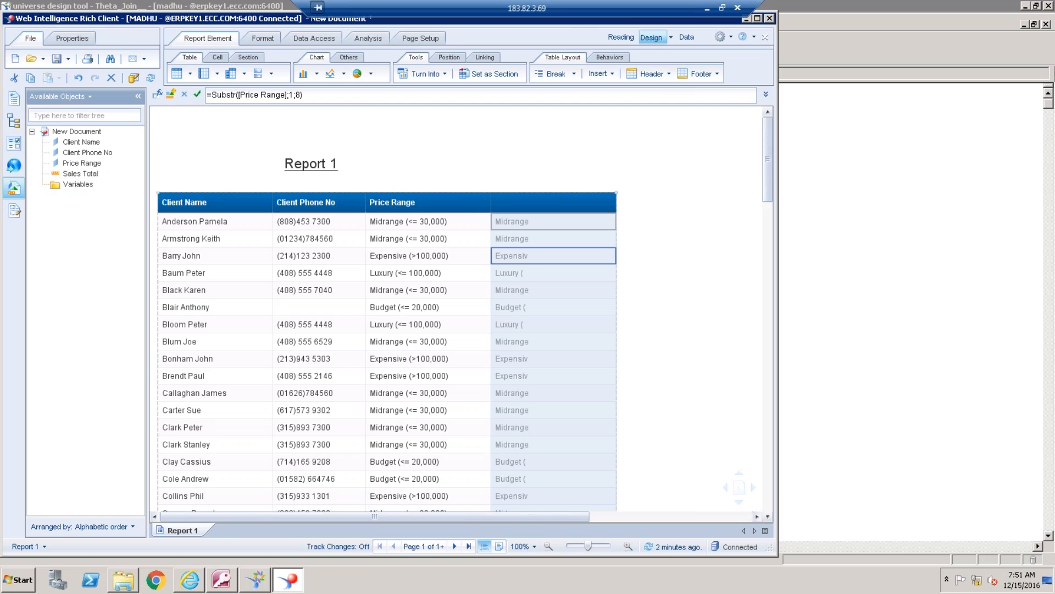
right_click(594, 295)
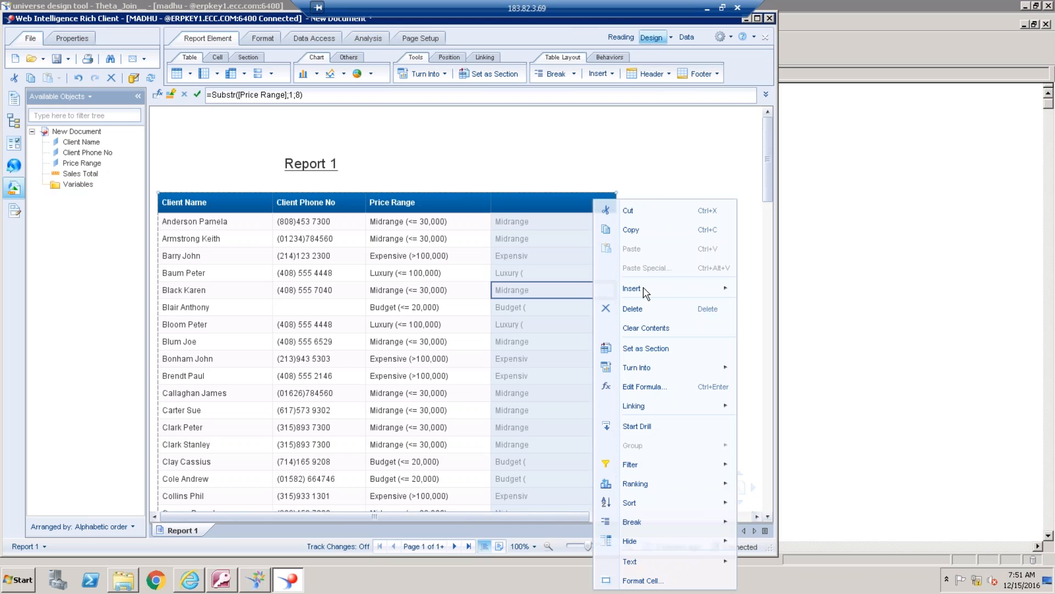
mouse_move(648, 288)
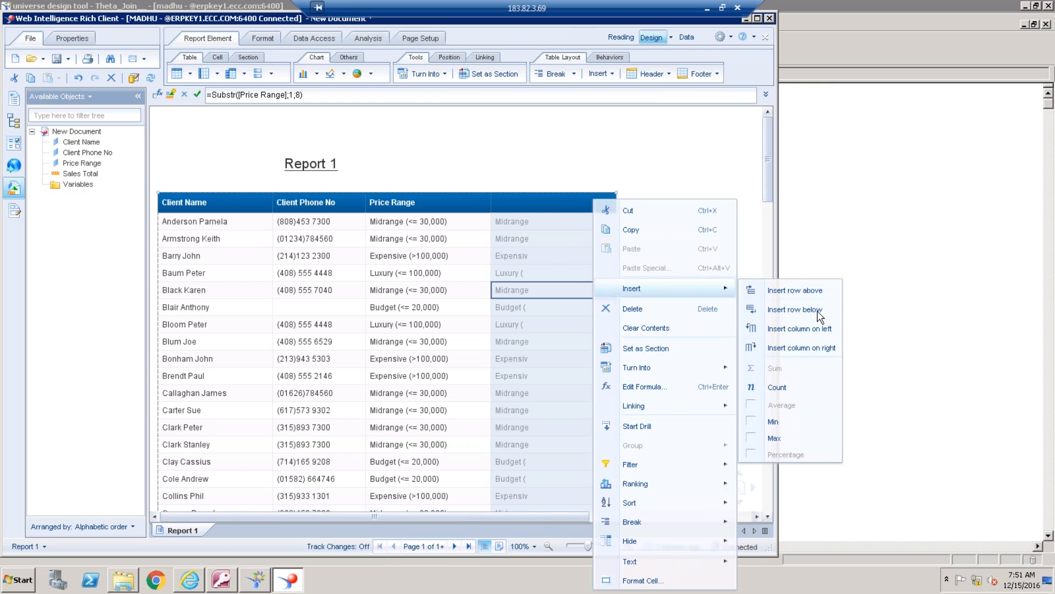
click(822, 348)
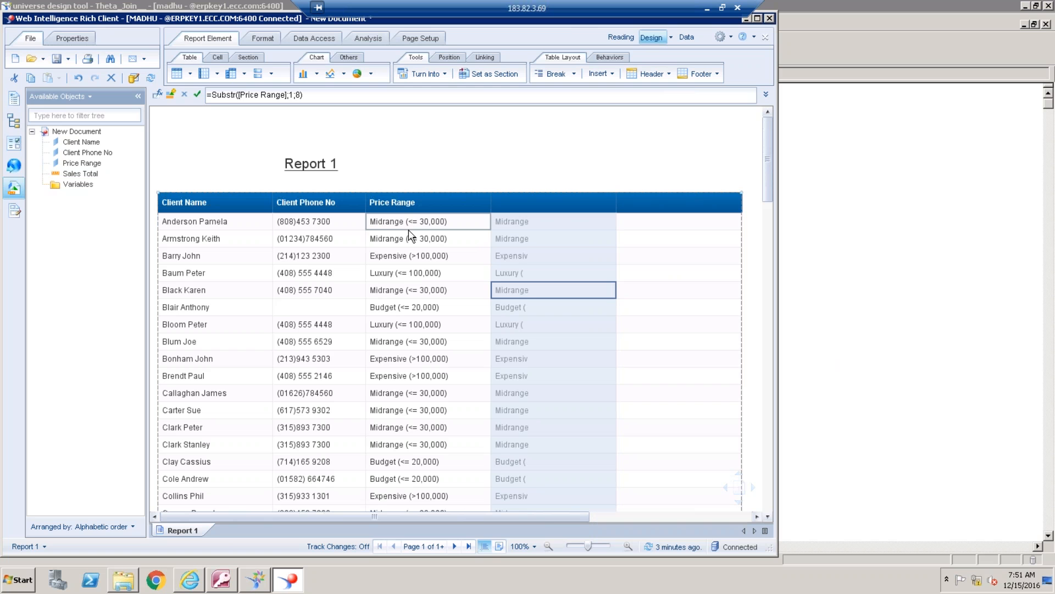
Give the empty last column the formula =Pos([Price Range];"(") in the Formula Editor and apply it
click(696, 273)
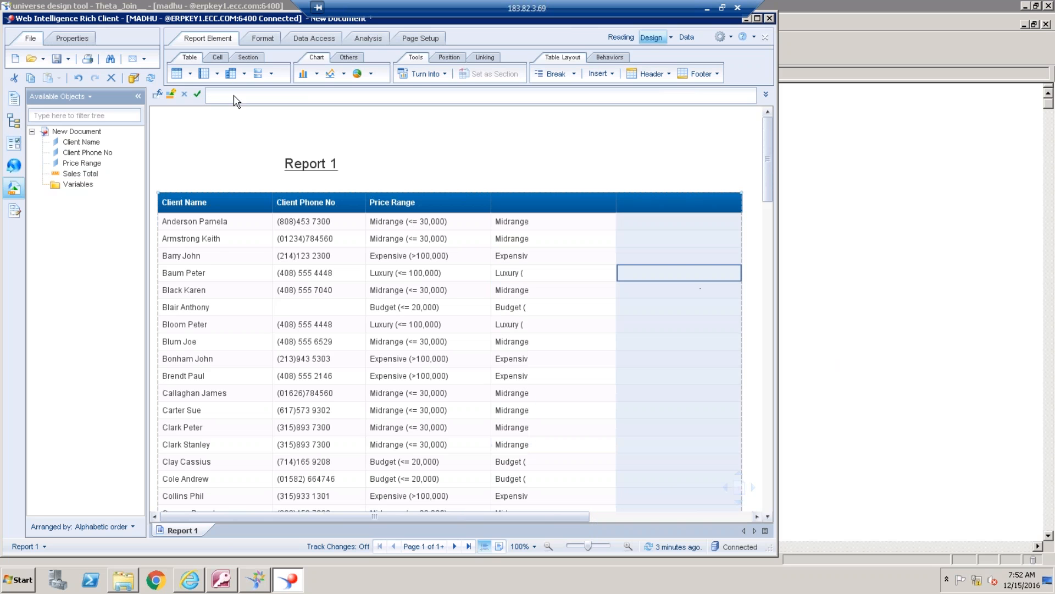
click(159, 94)
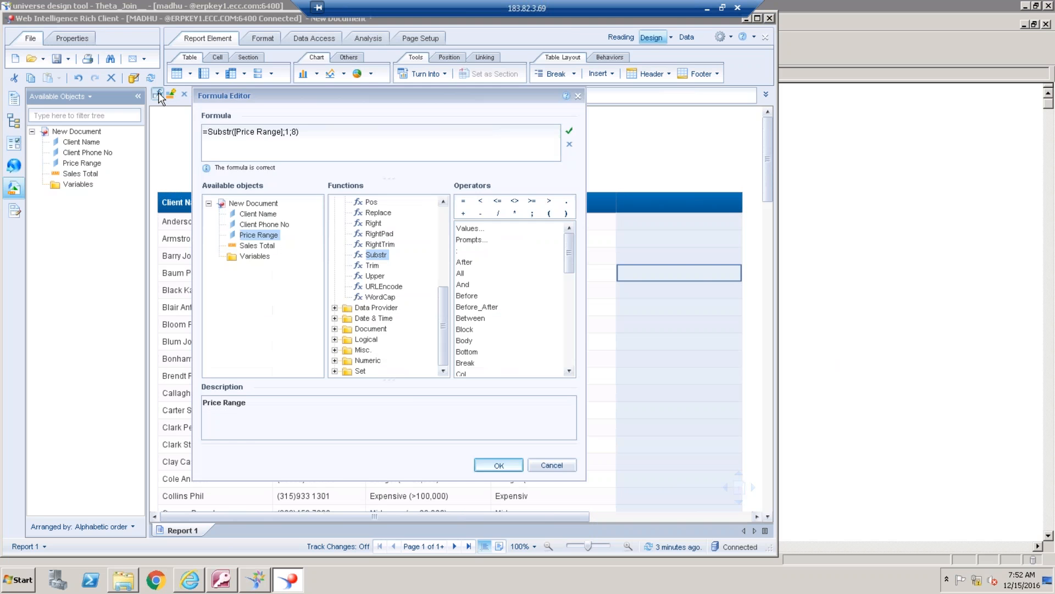
click(271, 147)
text(=)
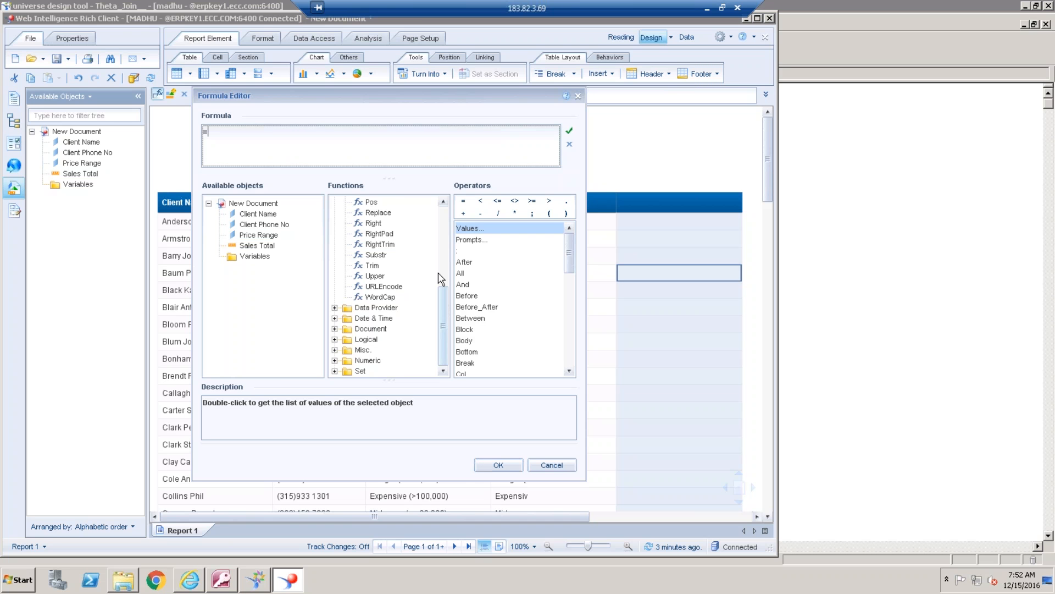
drag(440, 289, 440, 233)
click(388, 217)
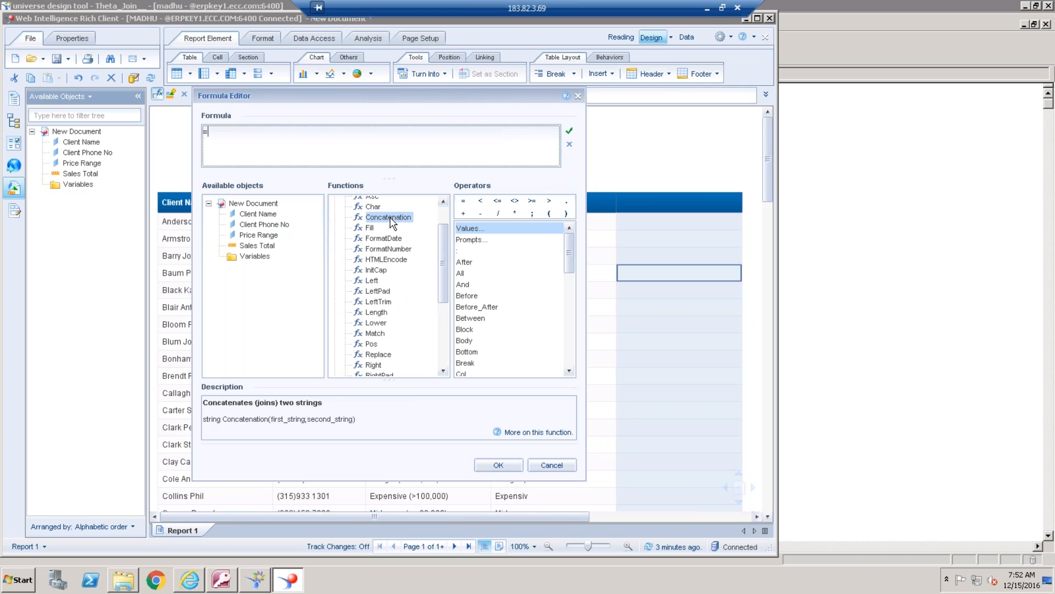
text(p)
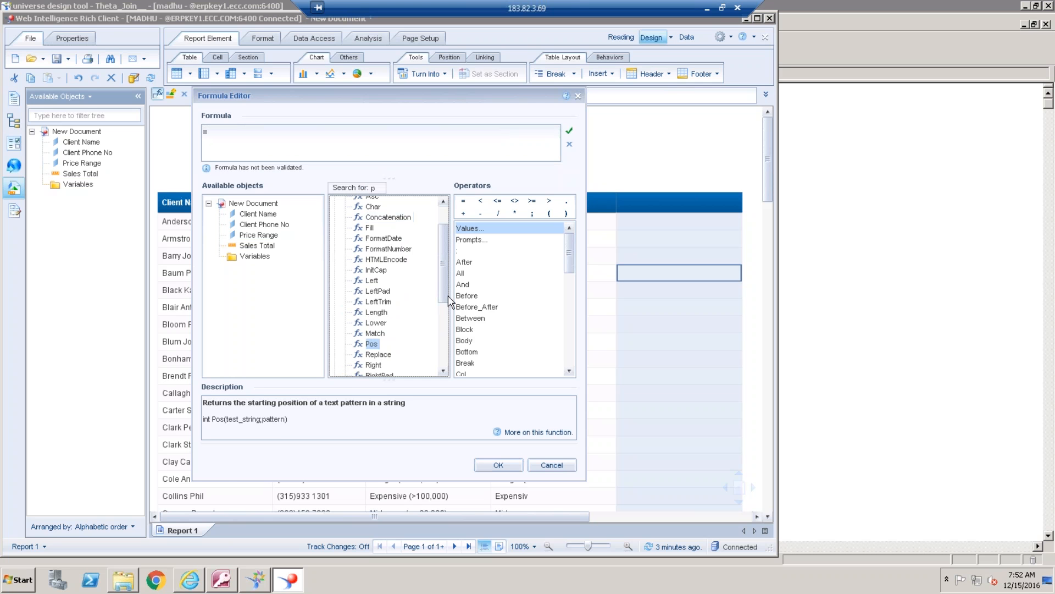
double_click(372, 345)
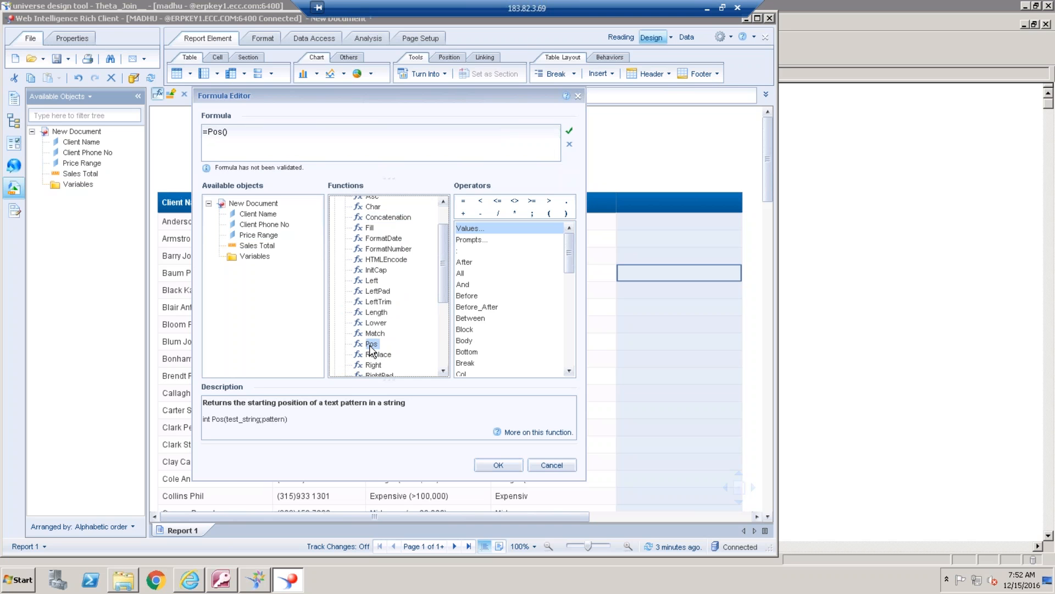
double_click(270, 236)
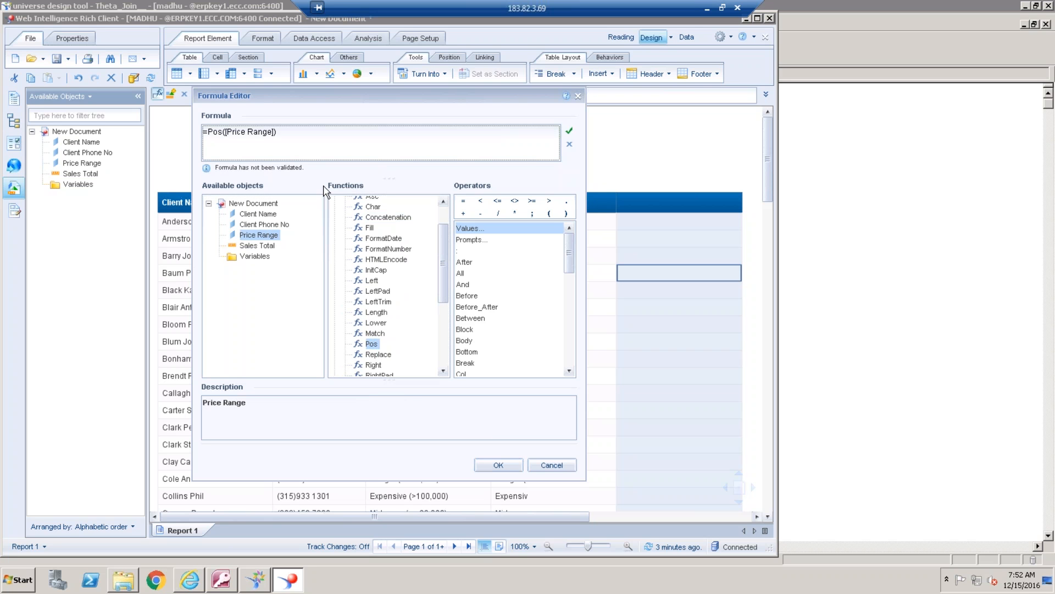
text(;)
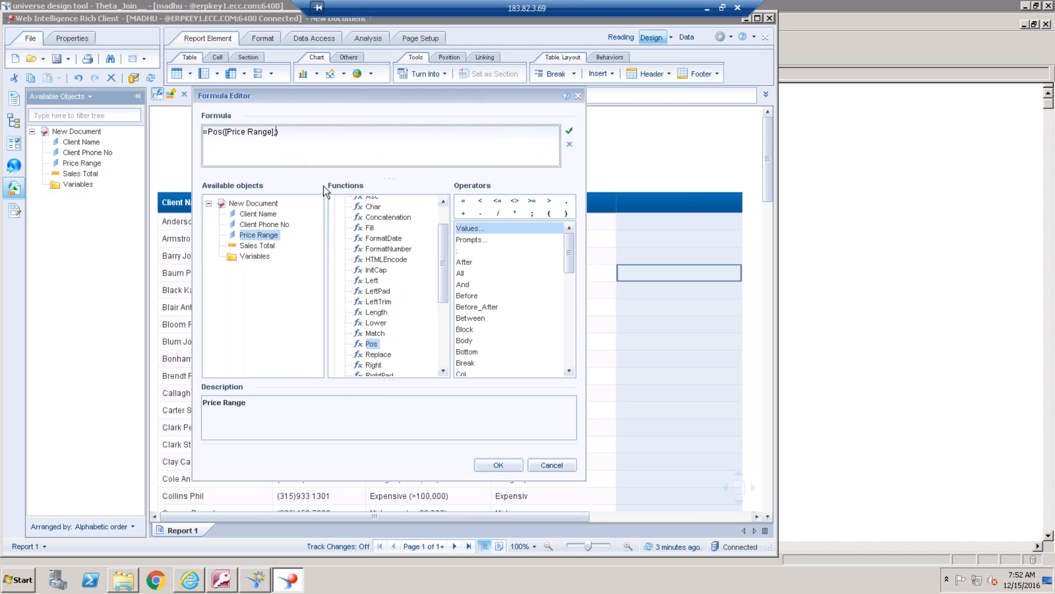
text("")
text(()
click(286, 135)
click(501, 467)
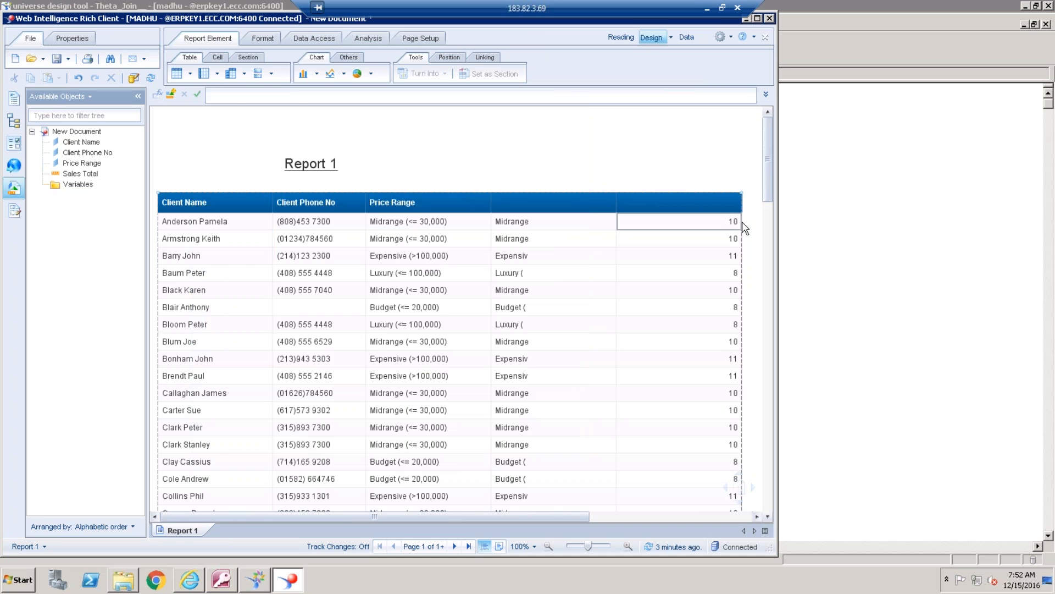
Replace the fixed length 8 in the Substr column's formula with a copy of Pos([Price Range];"(") and apply it
click(610, 255)
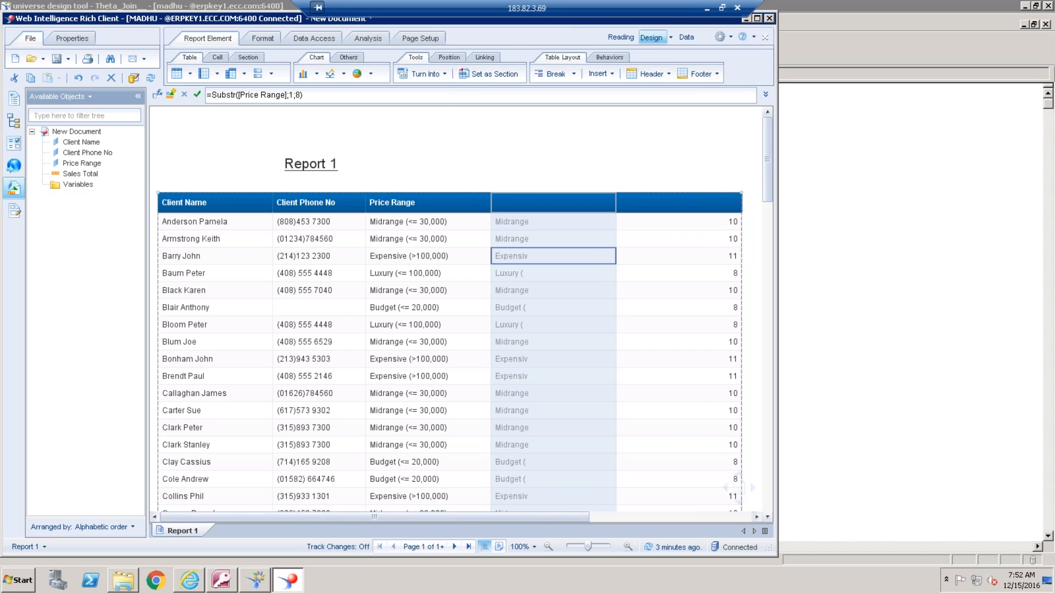
click(707, 261)
drag(292, 95, 213, 96)
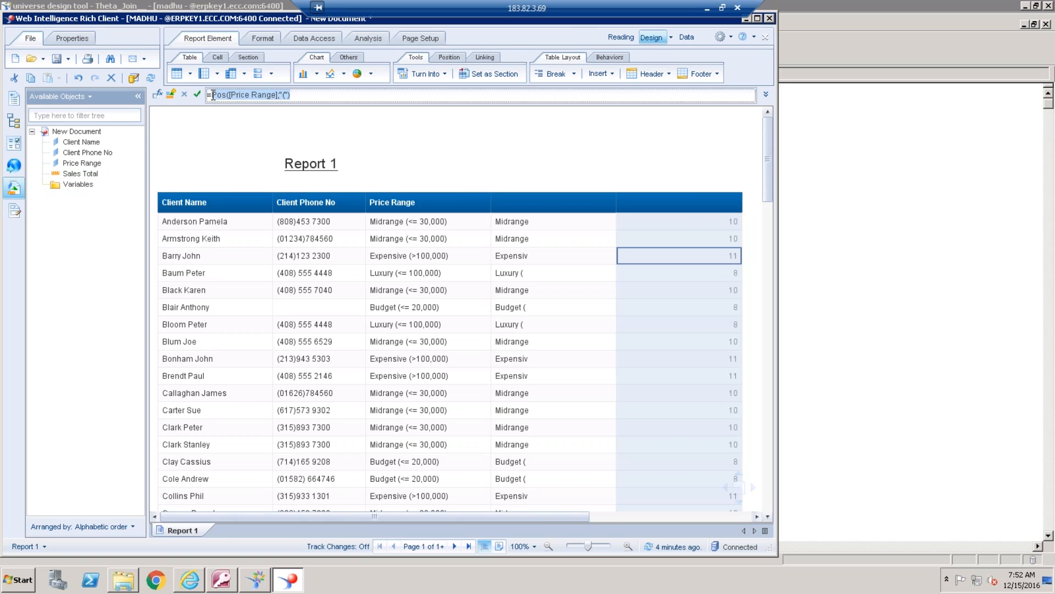
click(569, 257)
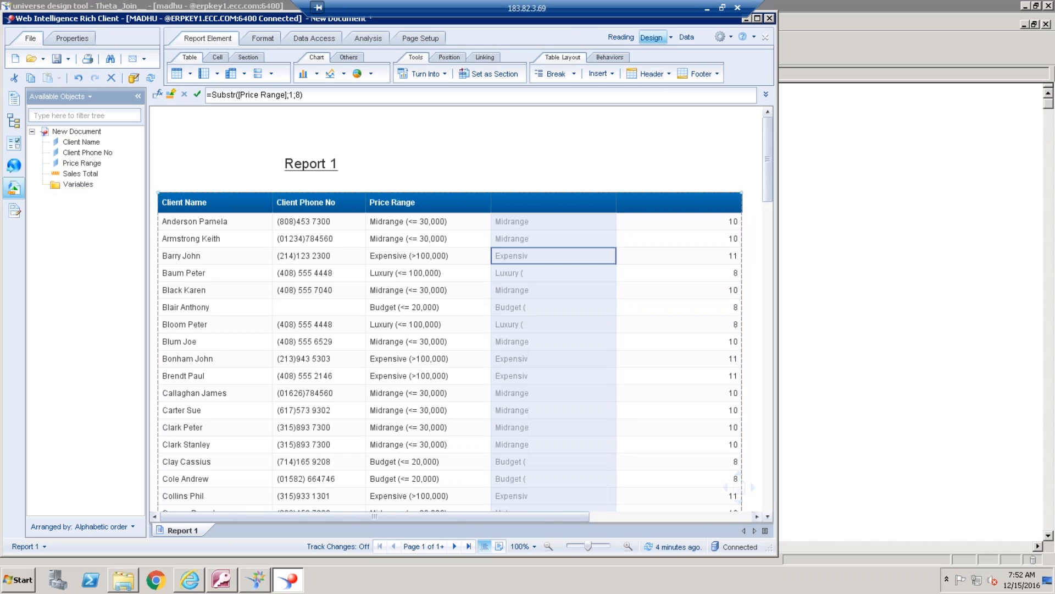
click(301, 95)
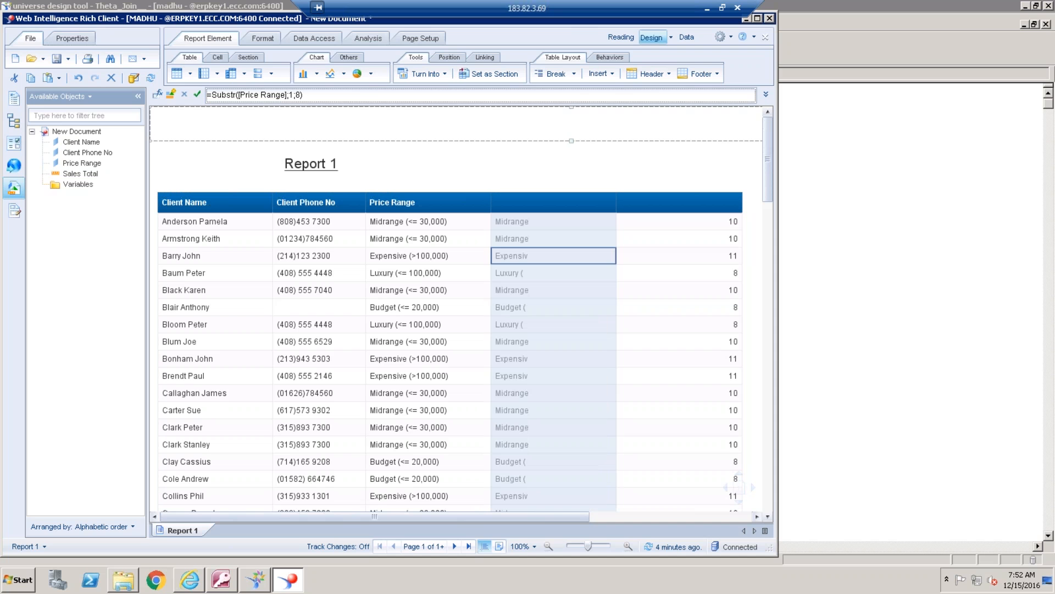
key(BackSpace)
text(Pos([Price Range];"("))
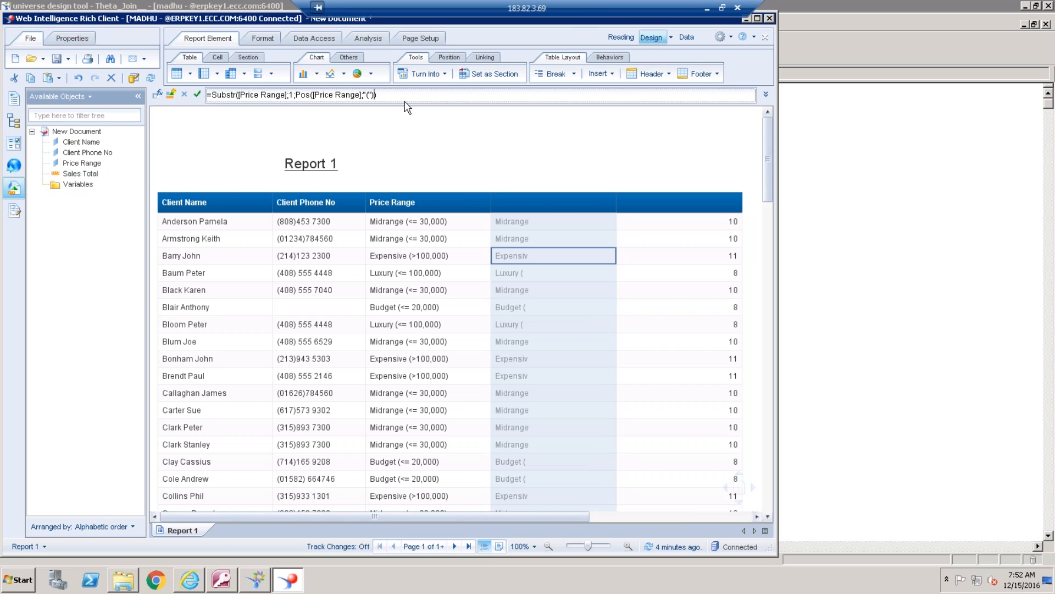
click(197, 95)
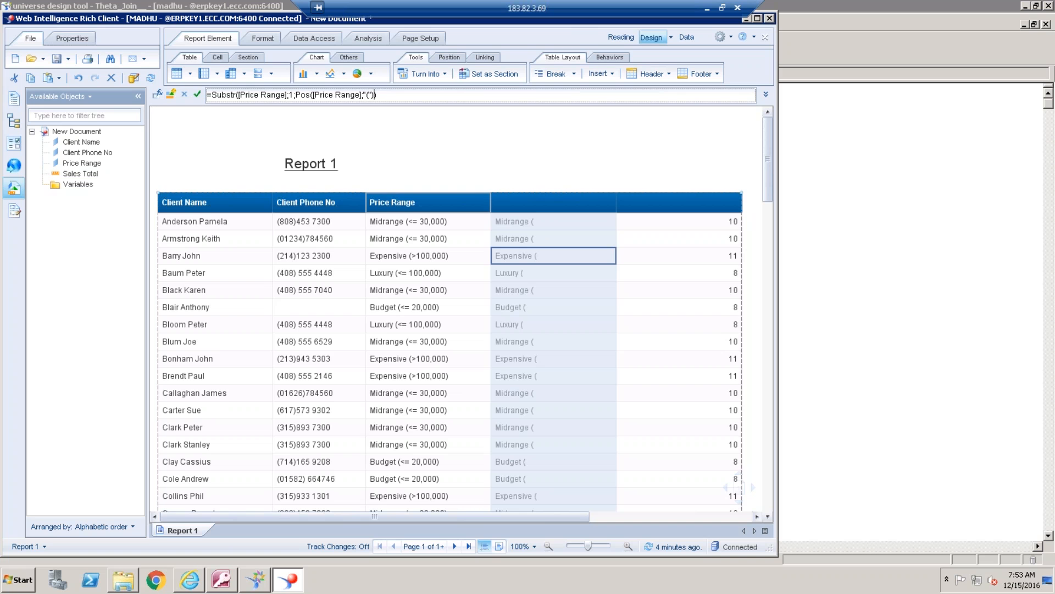
Subtract 1 from the Pos length so the column's formula is =Substr([Price Range];1;Pos([Price Range];"(")-1)
text(-1)
key(Return)
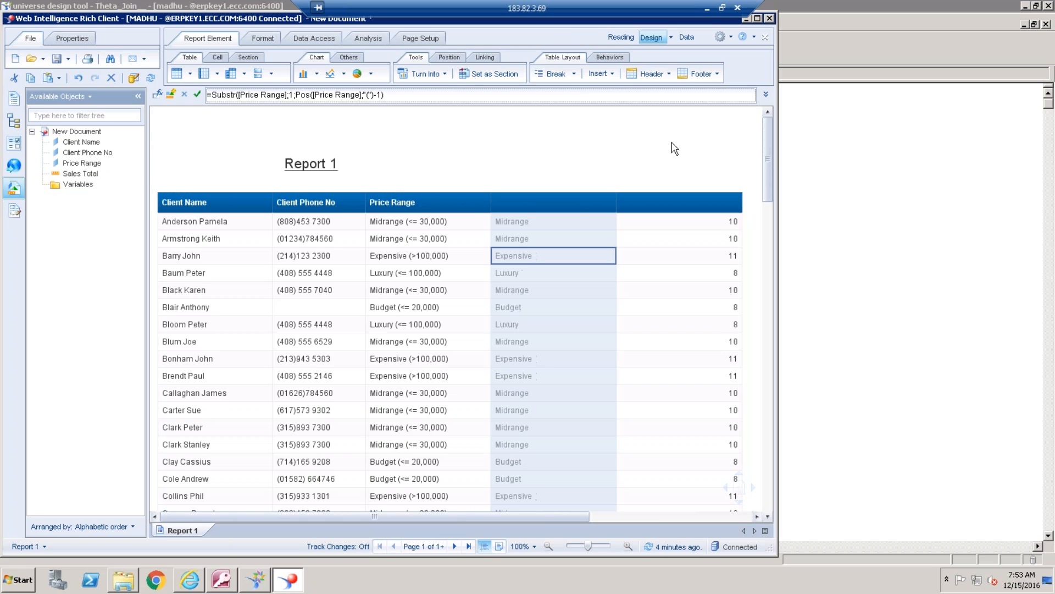
click(674, 148)
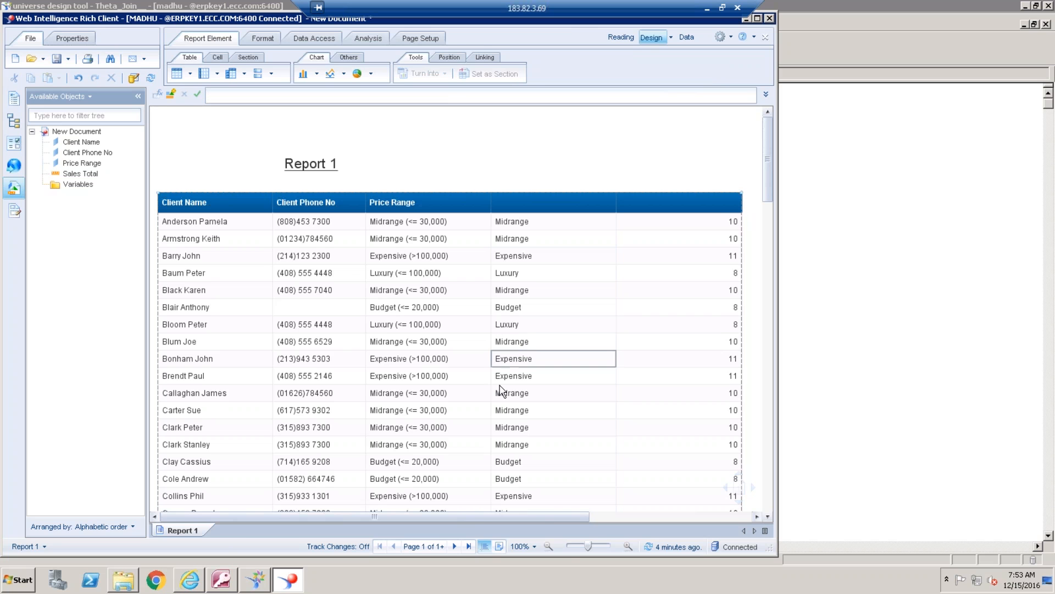
Delete the Price Range column and the Pos column from the report table
click(425, 328)
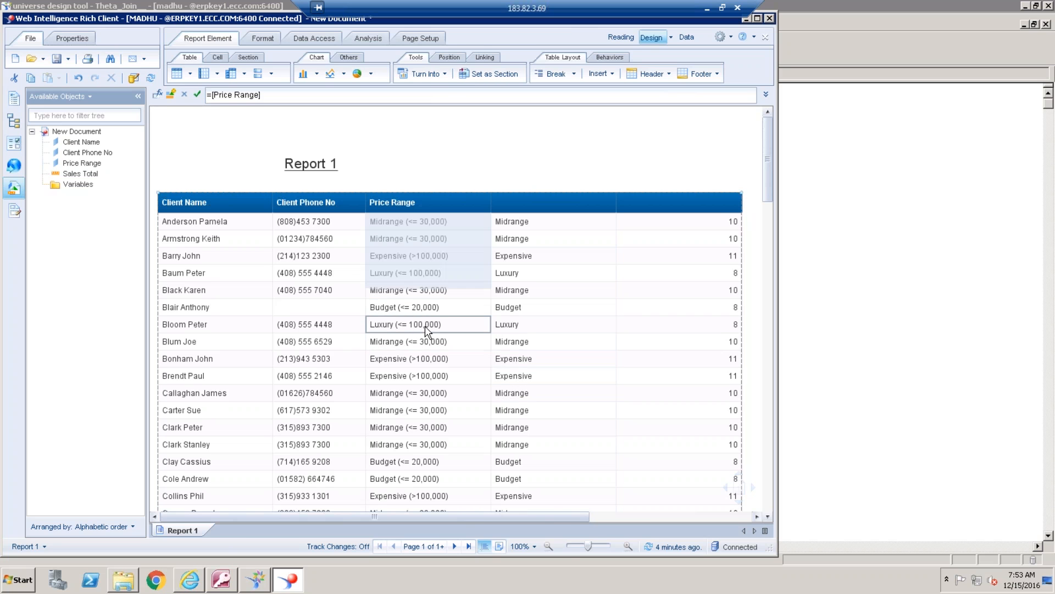
right_click(425, 328)
click(498, 311)
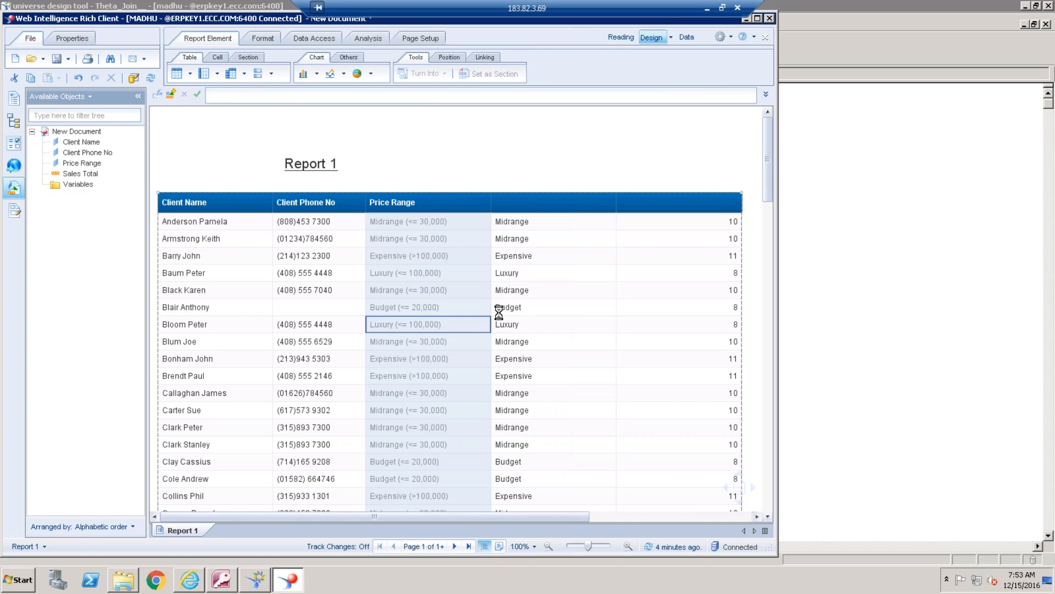
click(583, 328)
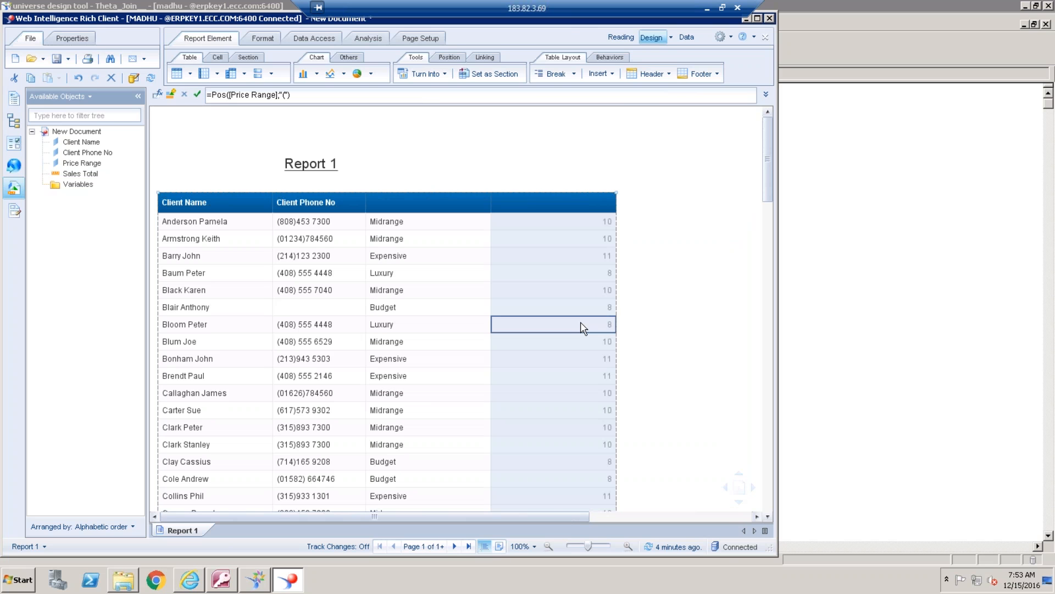
right_click(583, 328)
click(657, 279)
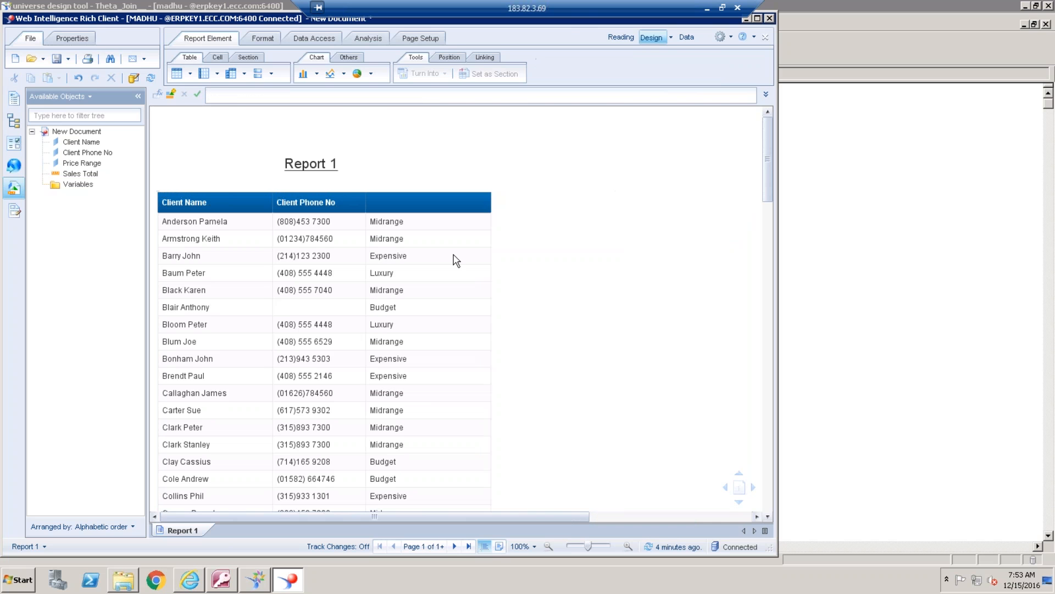
Set the empty header above the Substr column to Range
click(451, 205)
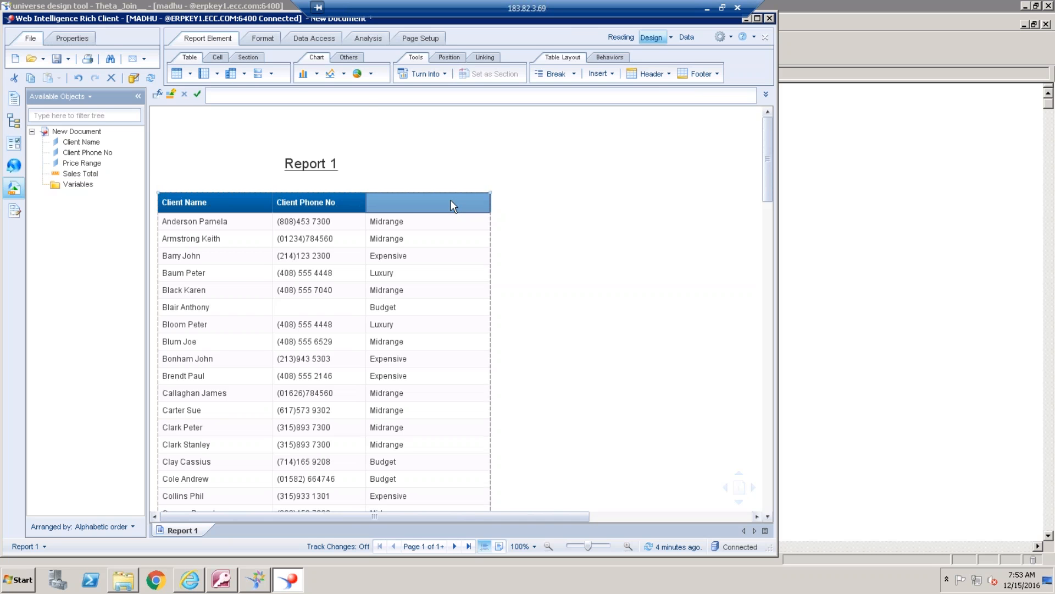
click(369, 95)
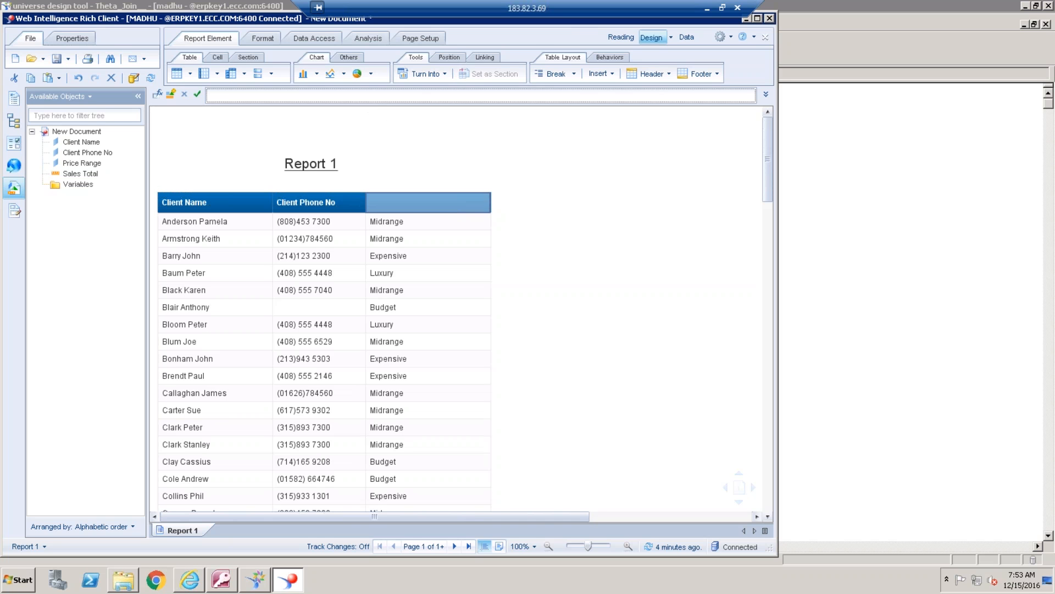
text(Range)
key(Return)
click(759, 19)
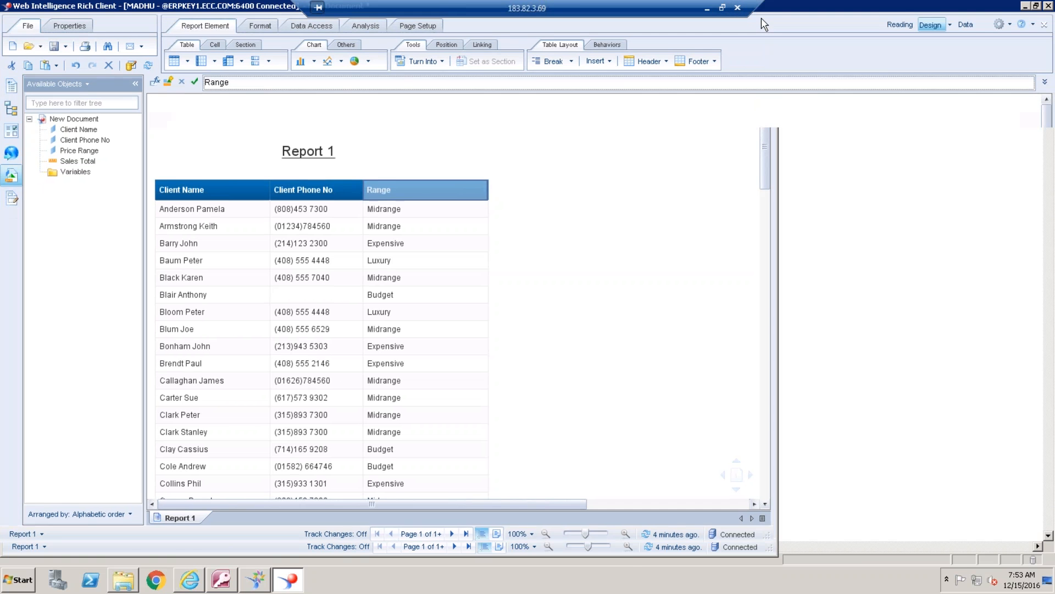
double_click(231, 8)
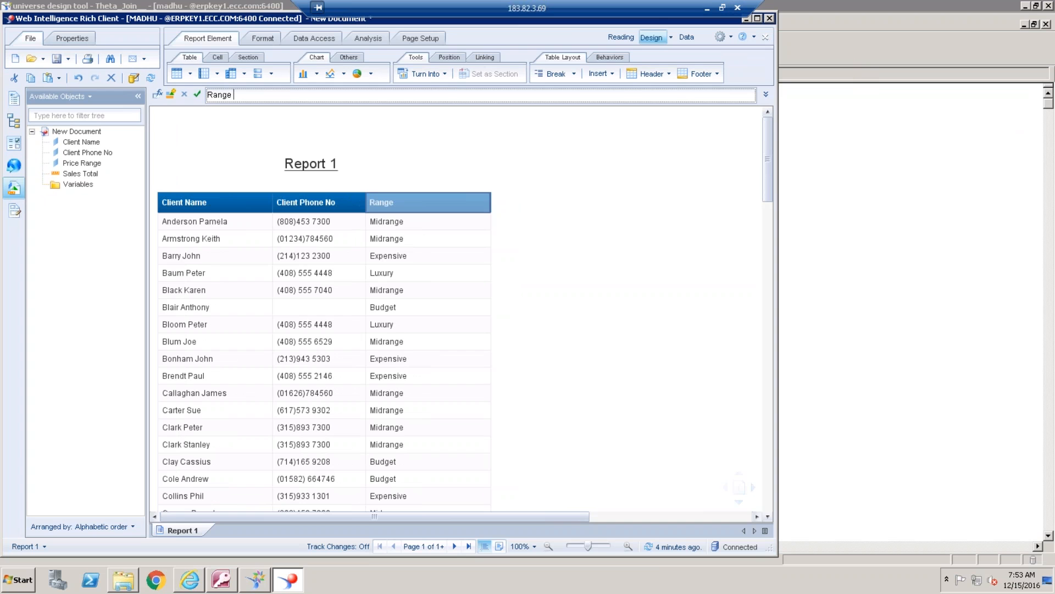
Switch to the universe design tool and open the recently used Motors_Joins universe
click(256, 578)
click(32, 23)
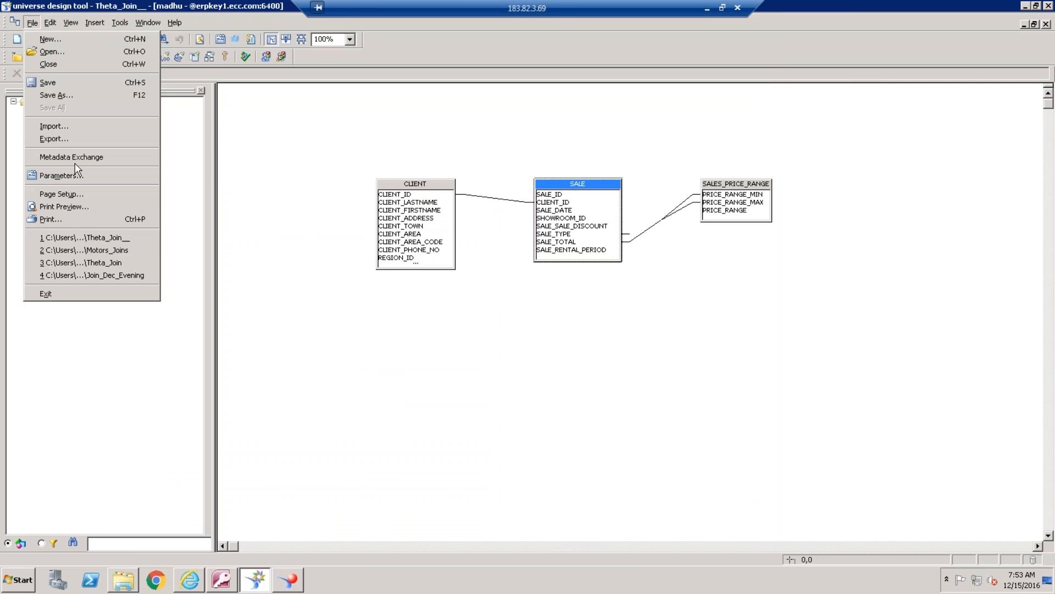
click(128, 250)
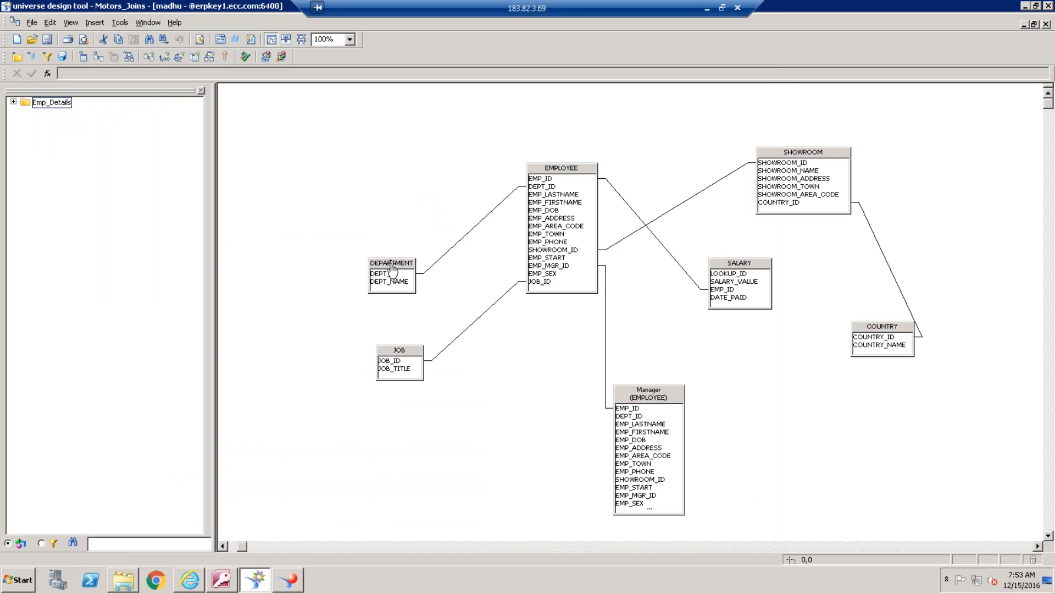
Rearrange the DEPARTMENT, JOB, SHOWROOM and SALARY tables around EMPLOYEE and expand the Emp_Details class
drag(392, 268, 367, 173)
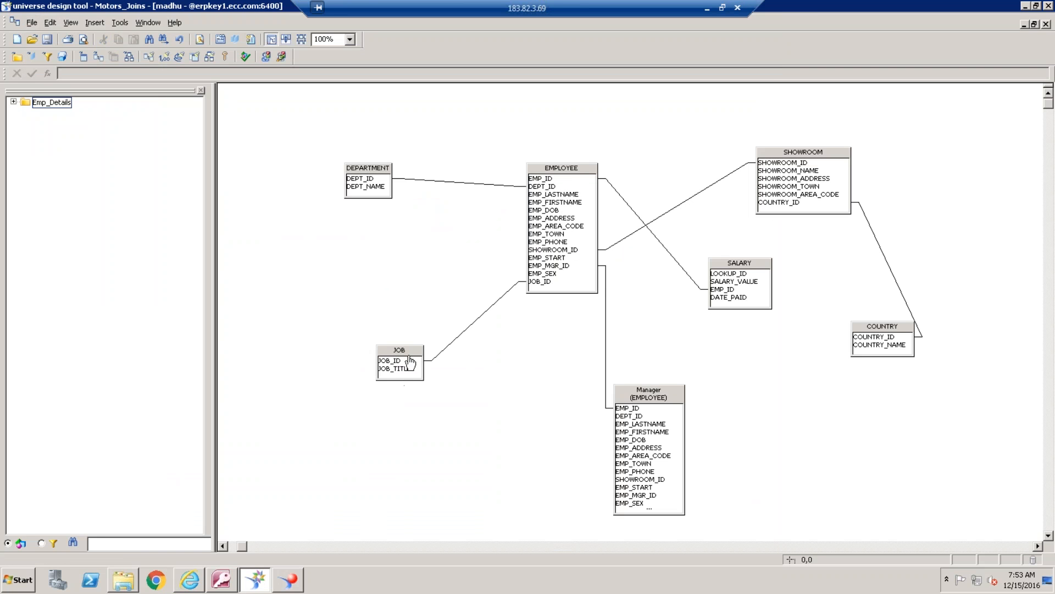
drag(410, 362, 377, 308)
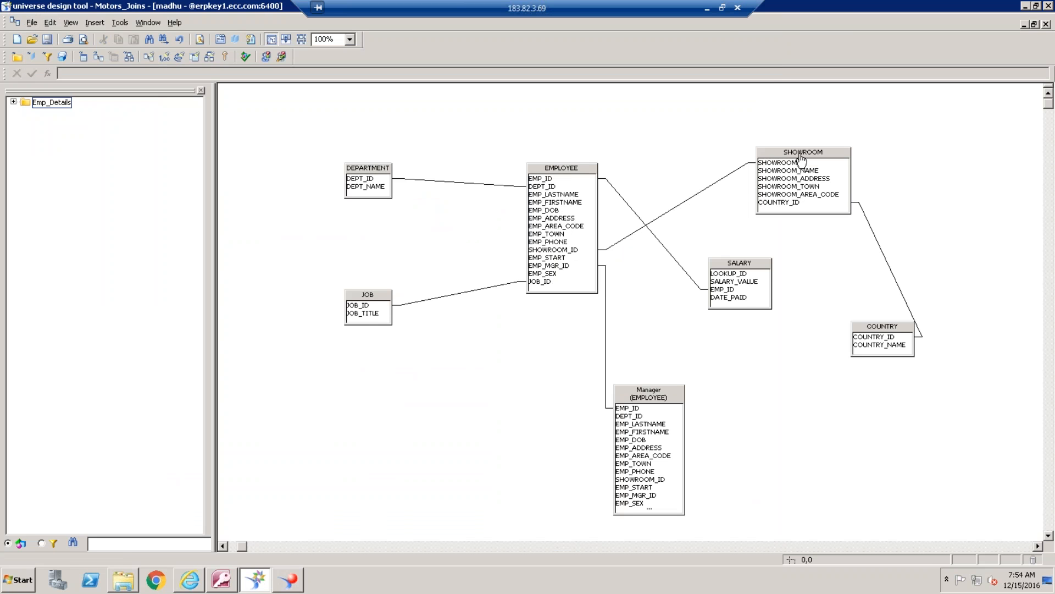
drag(801, 159, 786, 136)
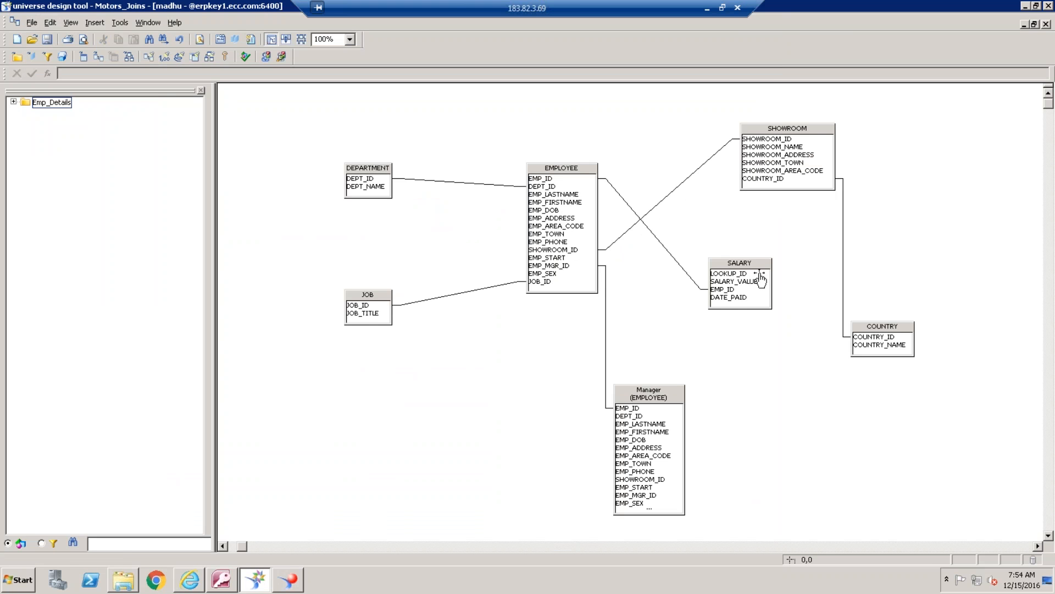
drag(761, 278, 769, 286)
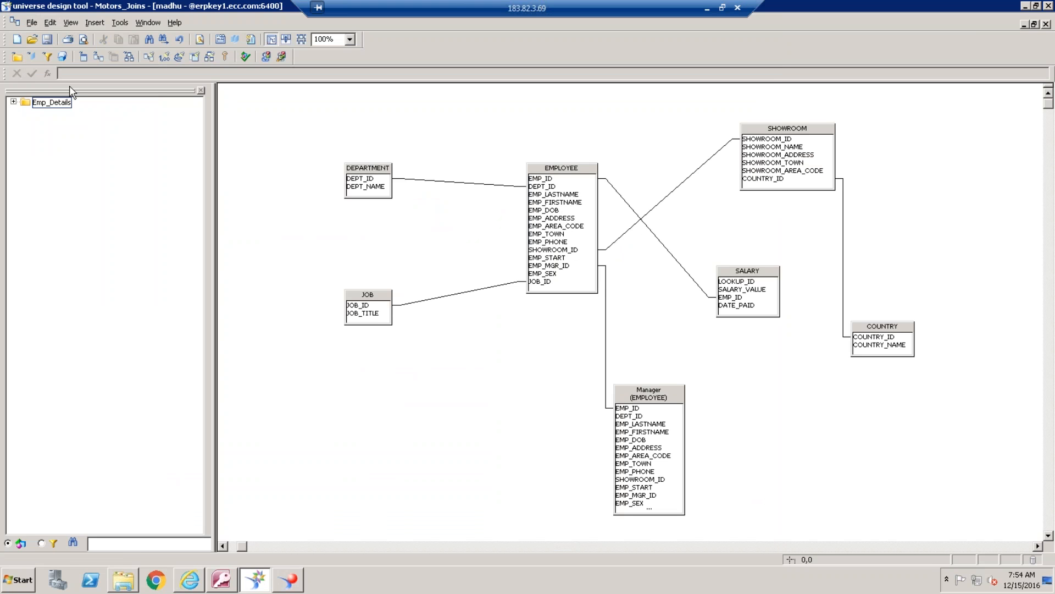
click(13, 102)
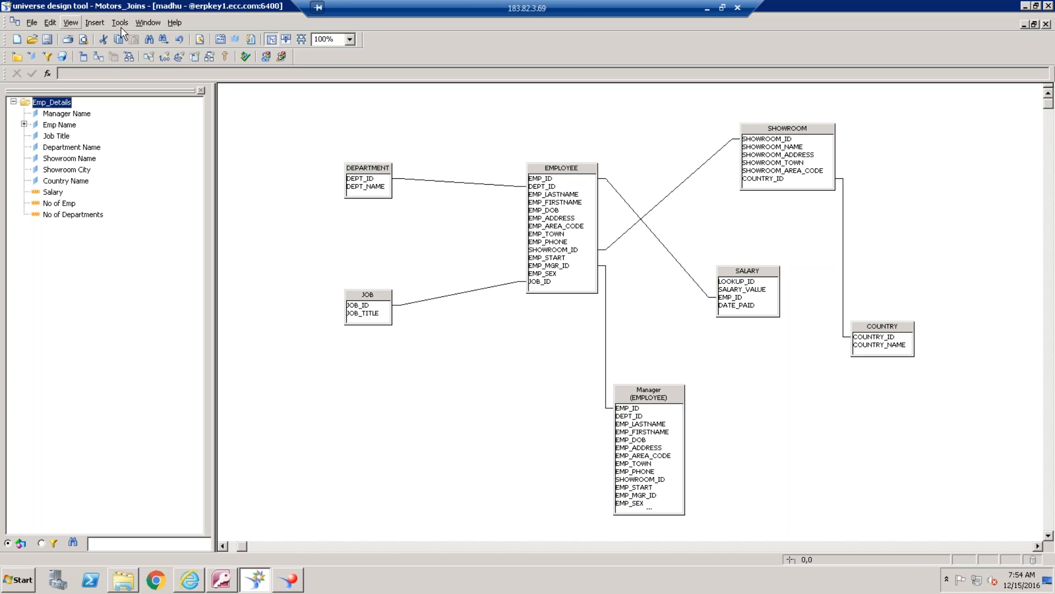
Switch back to Web Intelligence Rich Client and close the report document without saving its changes
click(290, 580)
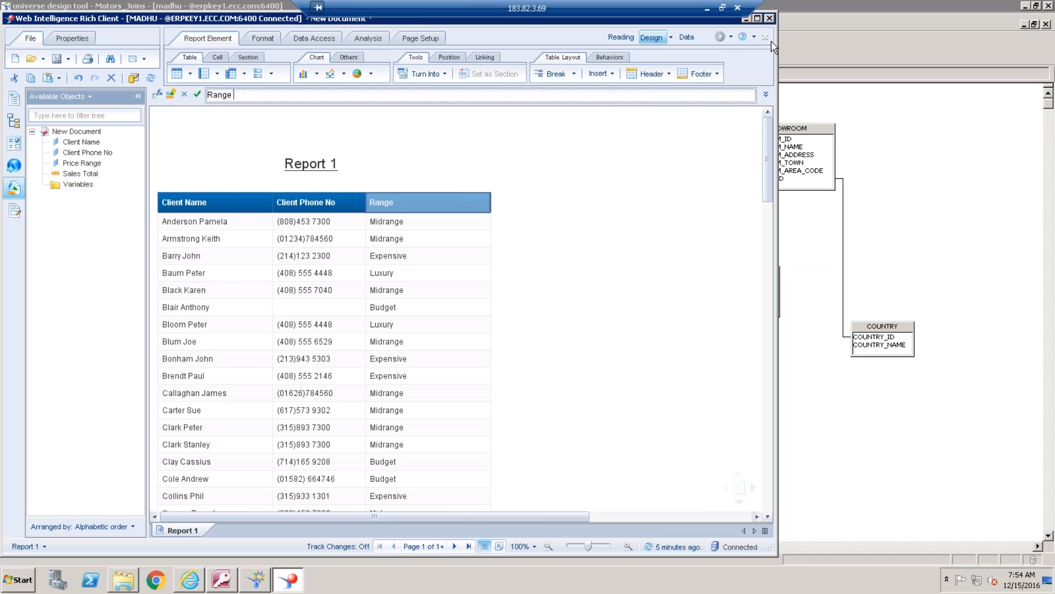
click(770, 40)
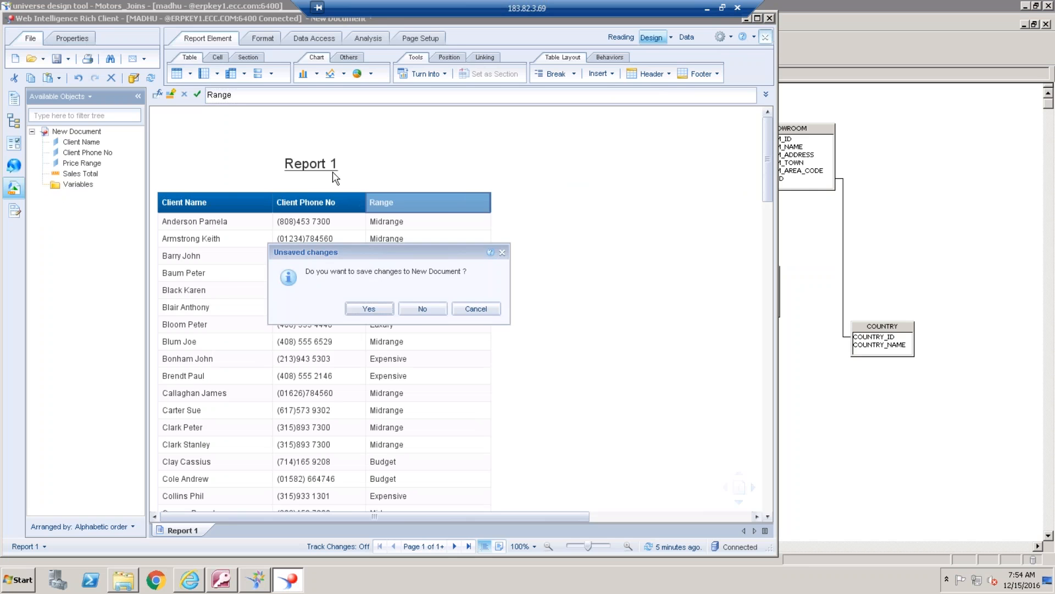
click(428, 311)
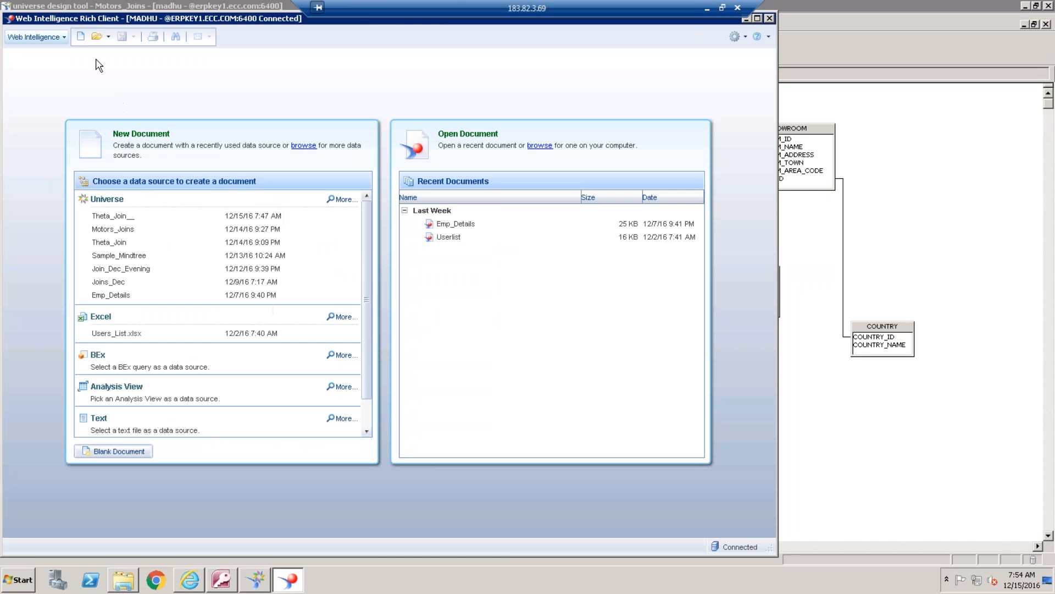
Create a new document from the Motors_Joins universe, filtering the available universes by Moto
click(81, 36)
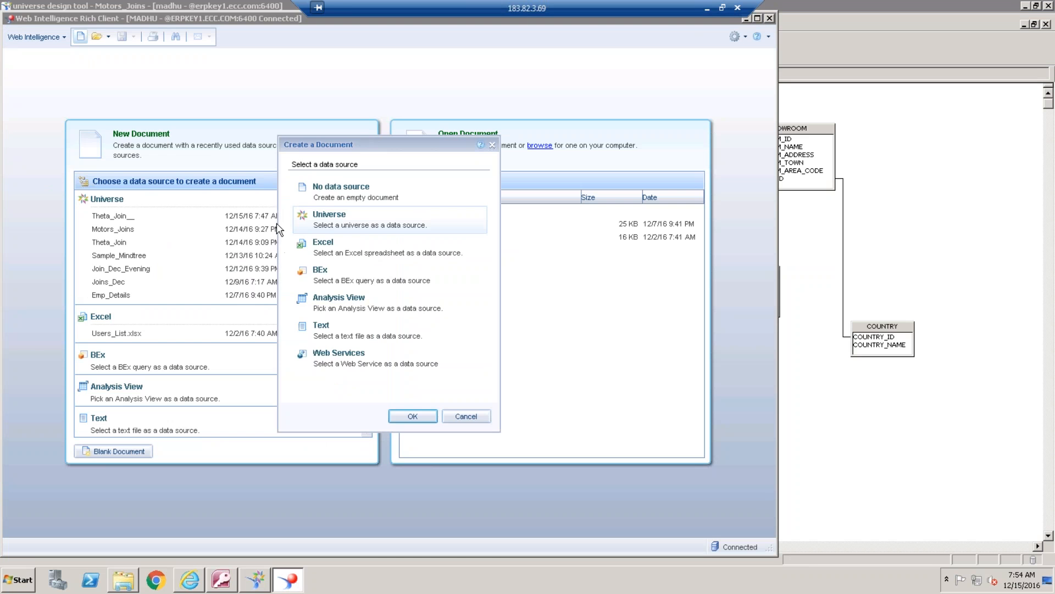
double_click(374, 220)
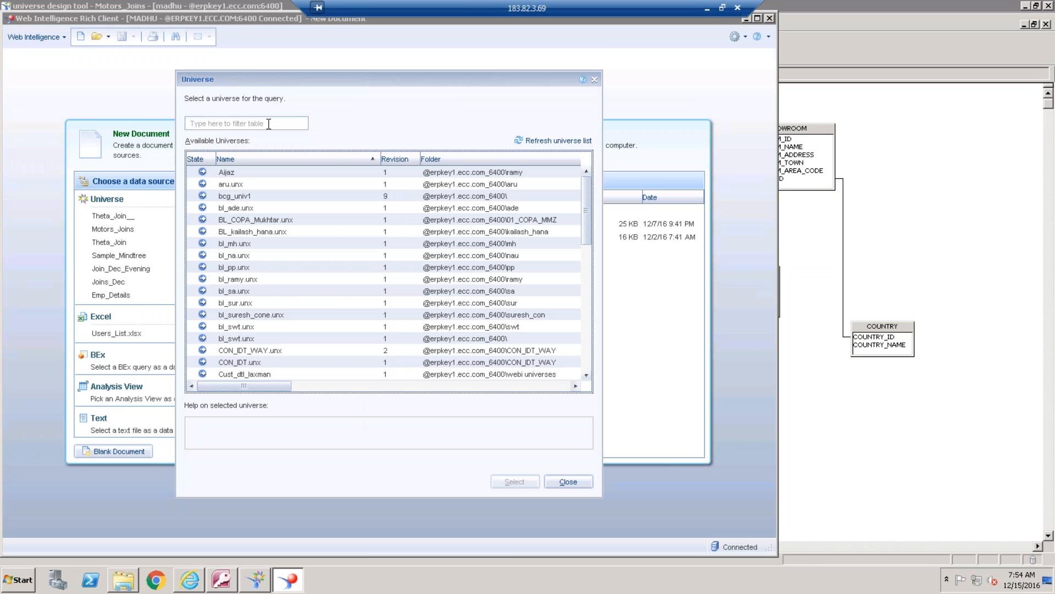
click(268, 123)
text(Mot)
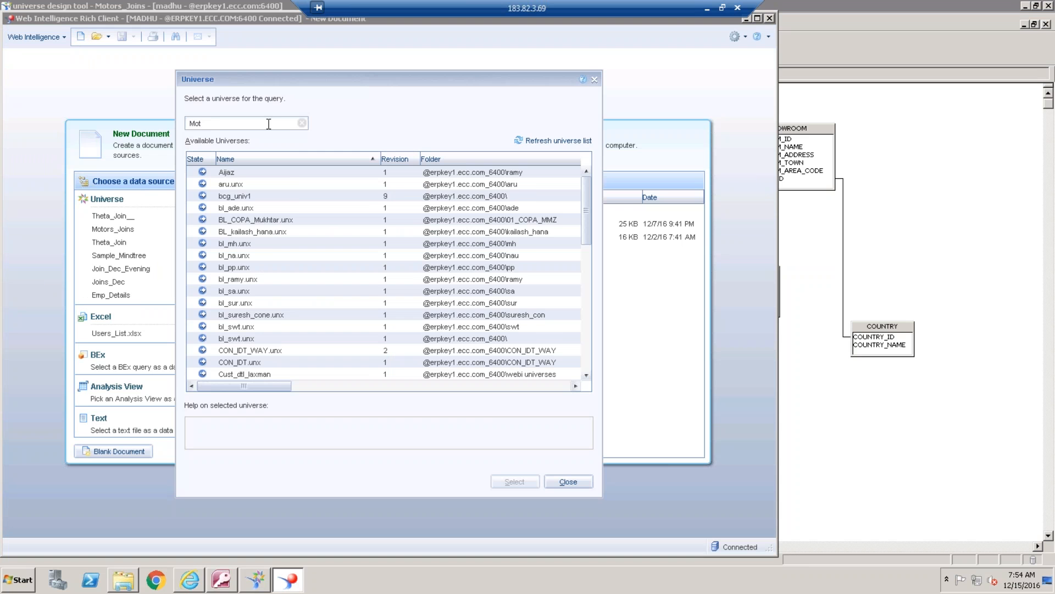
text(o)
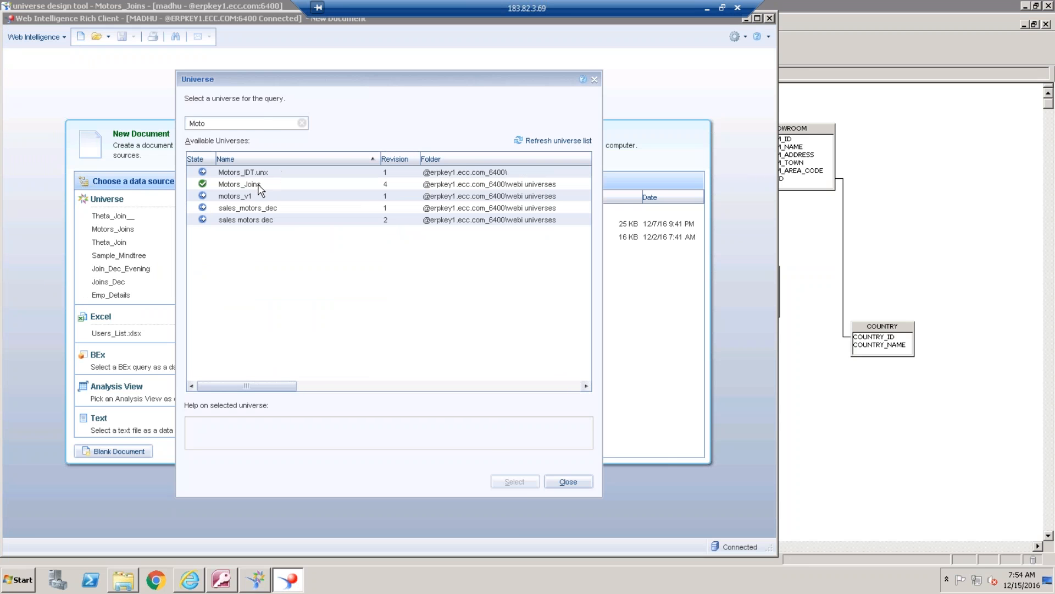
click(259, 186)
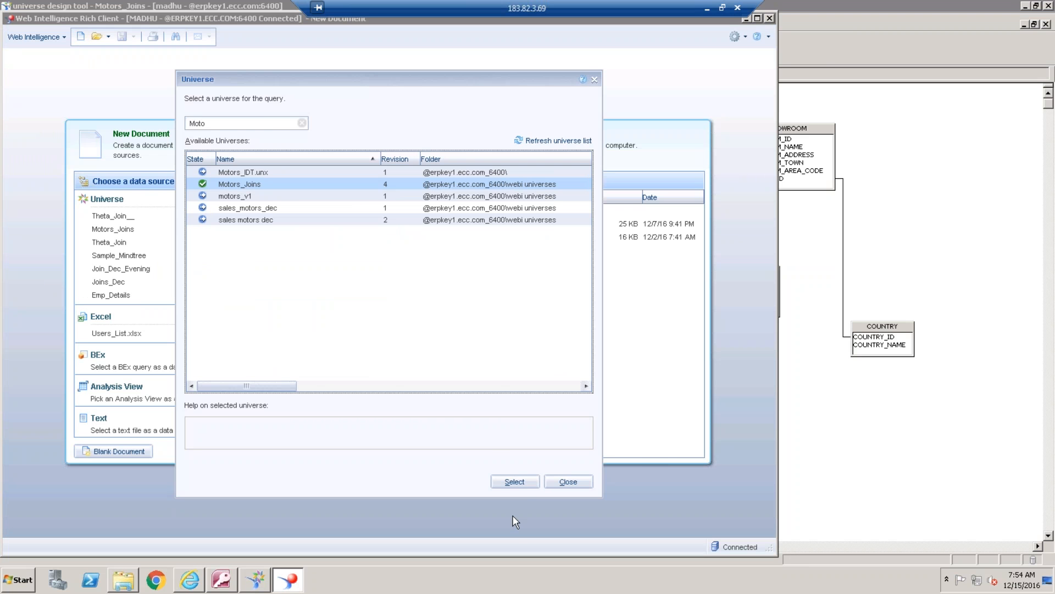
click(525, 482)
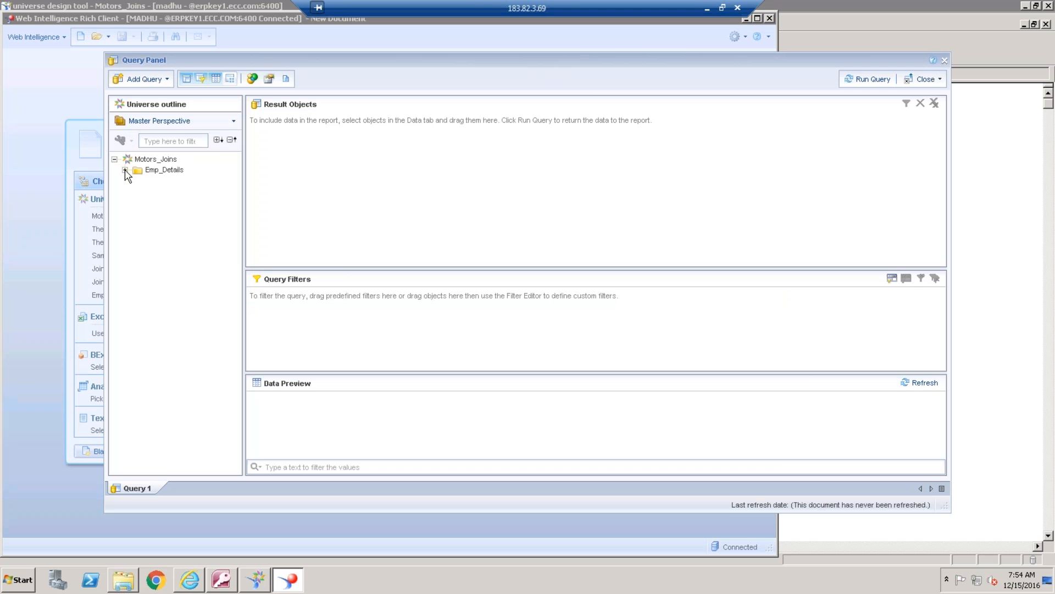
Expand the Emp_Details class and add Emp Name and Job Title to the query's result objects
click(125, 170)
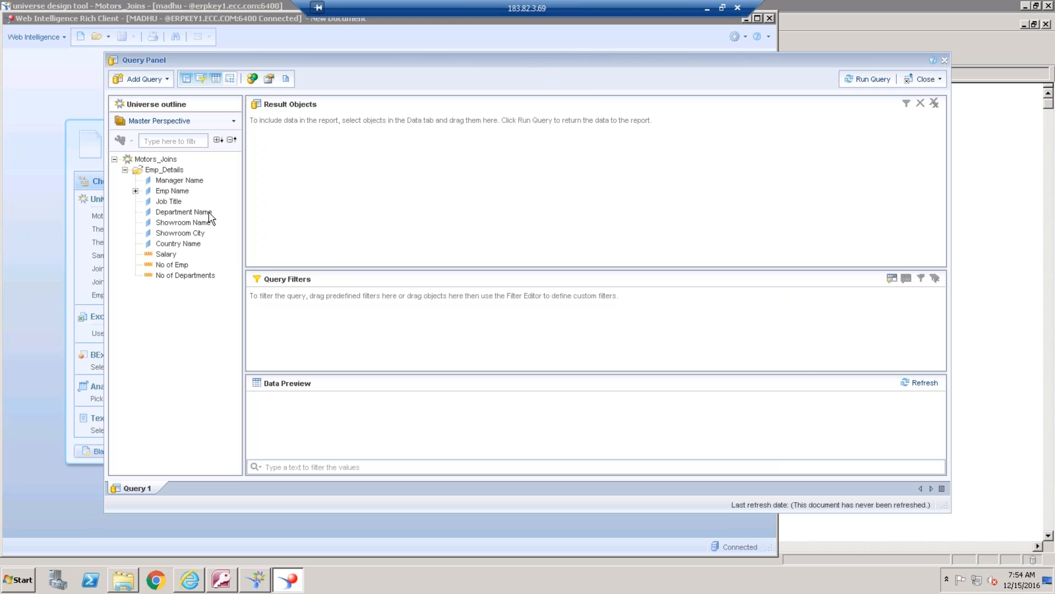
double_click(175, 192)
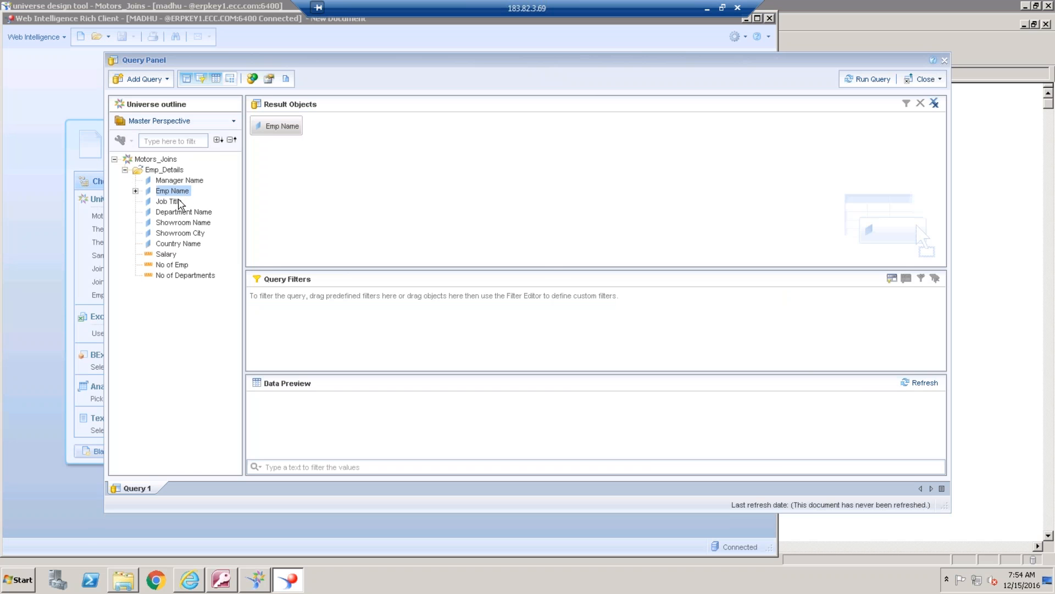
double_click(174, 202)
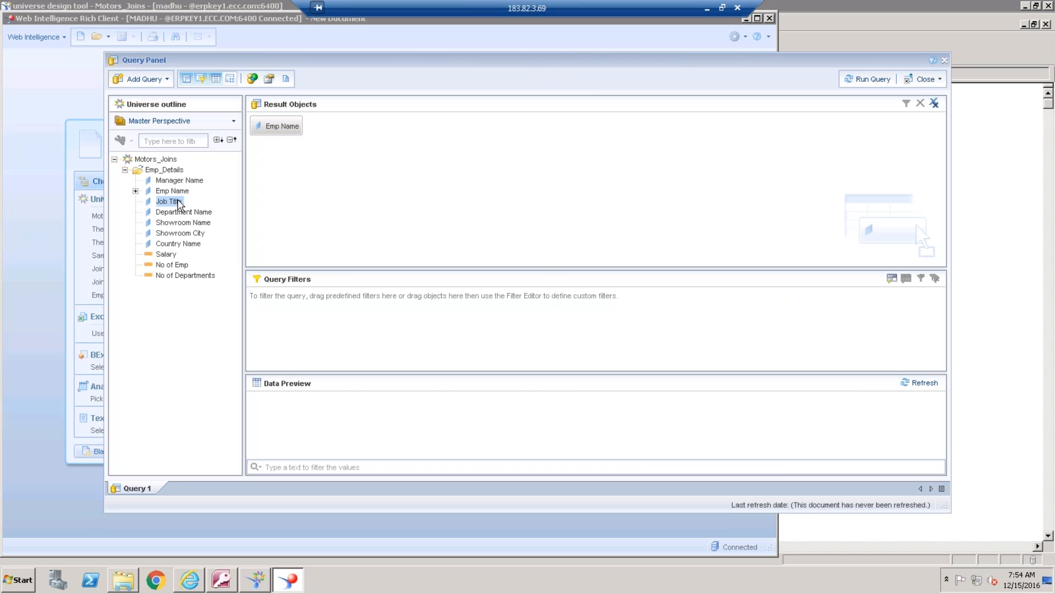
Switch to the universe design tool and inspect the definitions of the Emp Name and Job Title objects
click(264, 581)
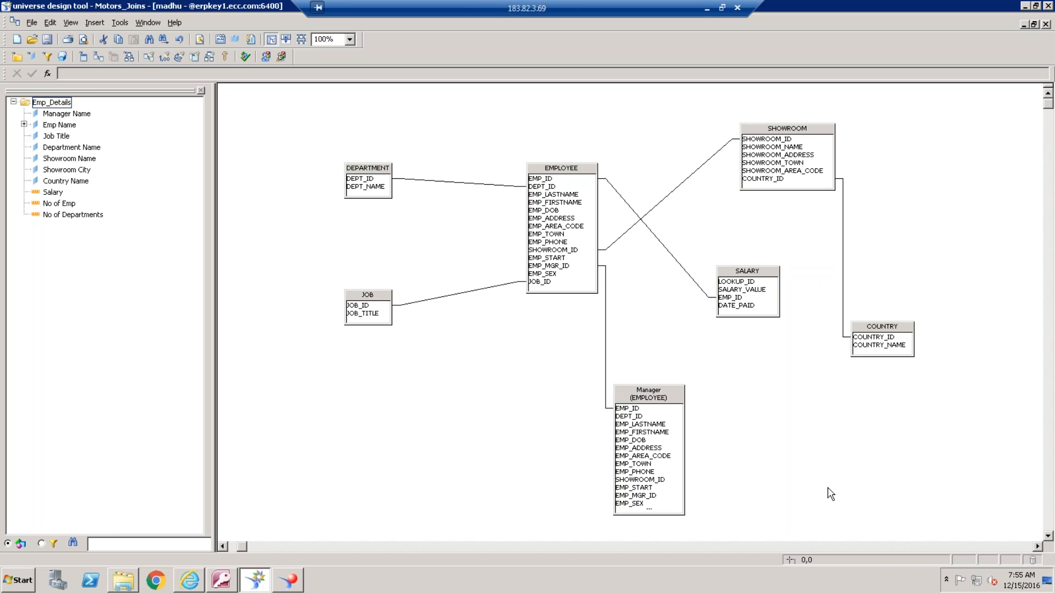
click(61, 126)
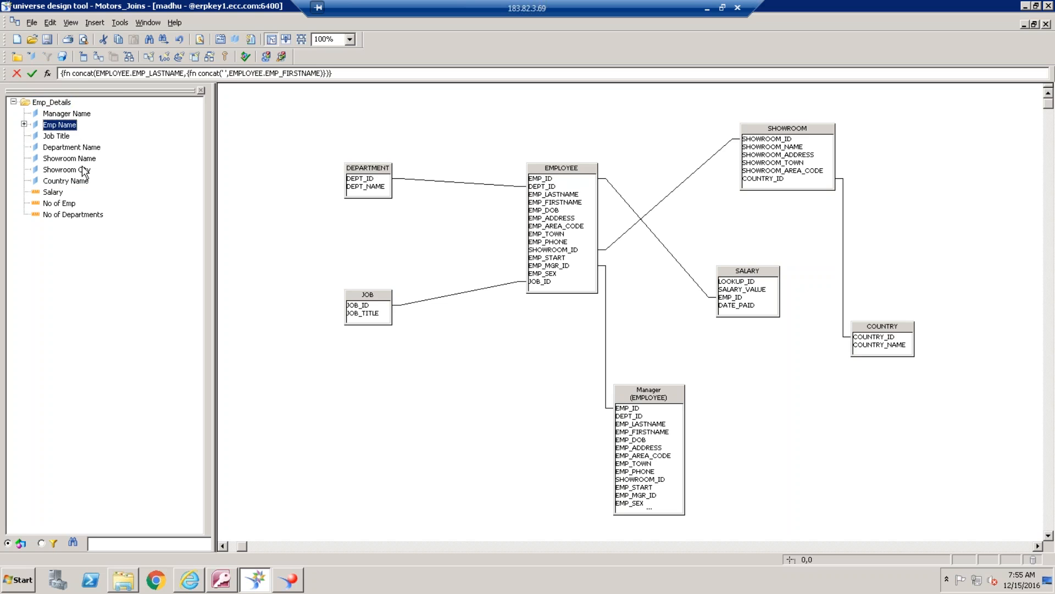
click(65, 138)
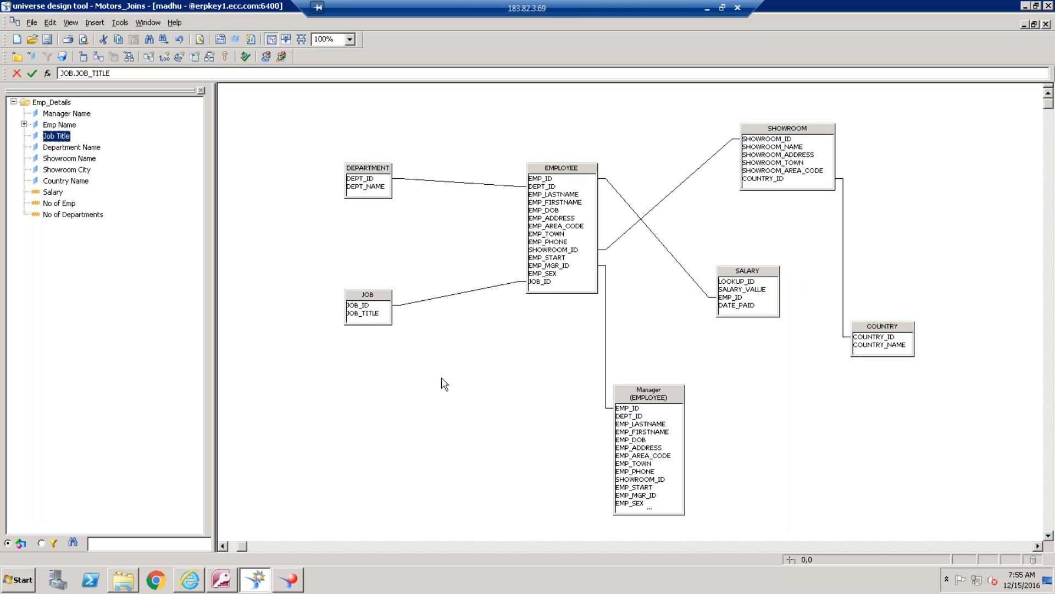
Switch back to Web Intelligence, view the script generated for the Emp Name and Job Title query, and close it
click(302, 578)
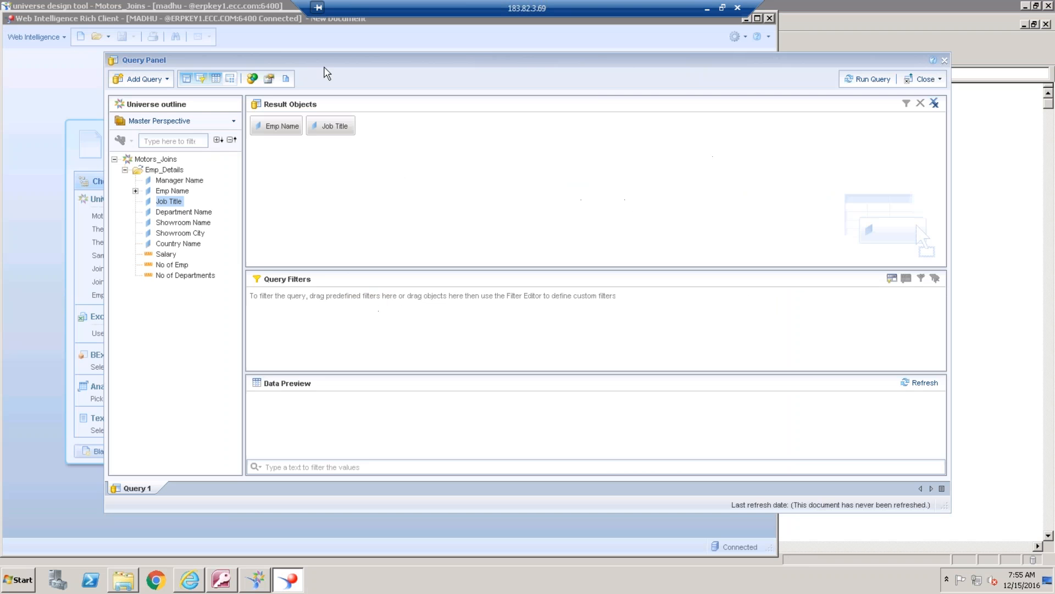
click(287, 80)
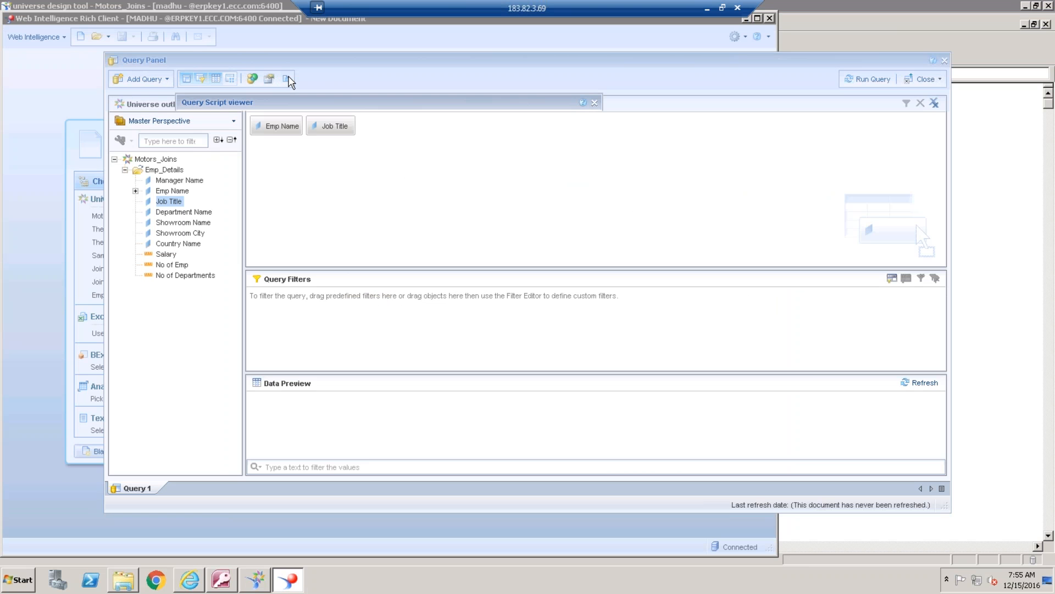
click(594, 461)
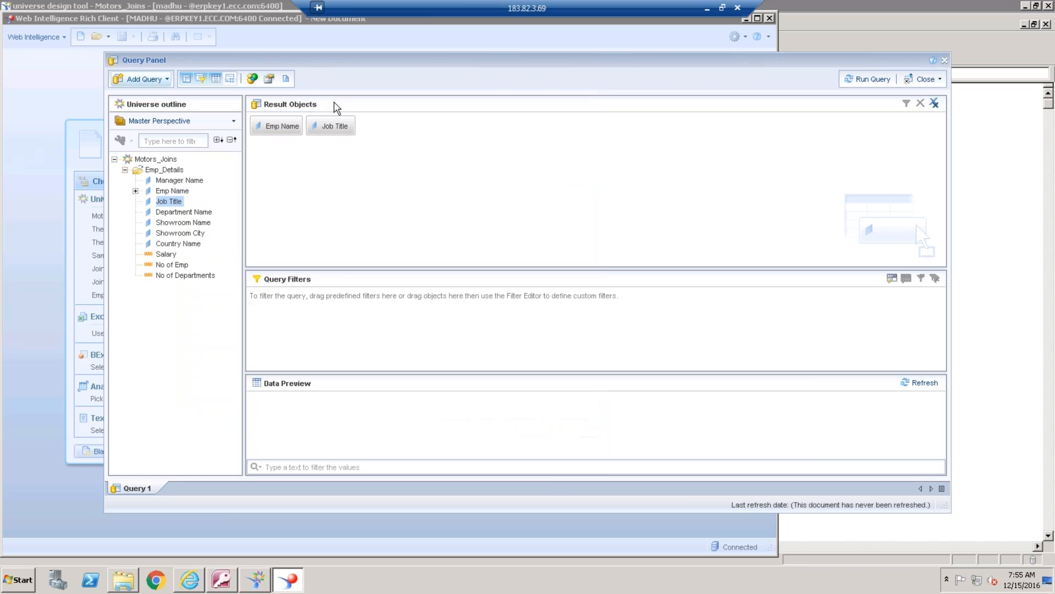
Replace Job Title with Country Name in the query's result objects
click(337, 126)
key(Delete)
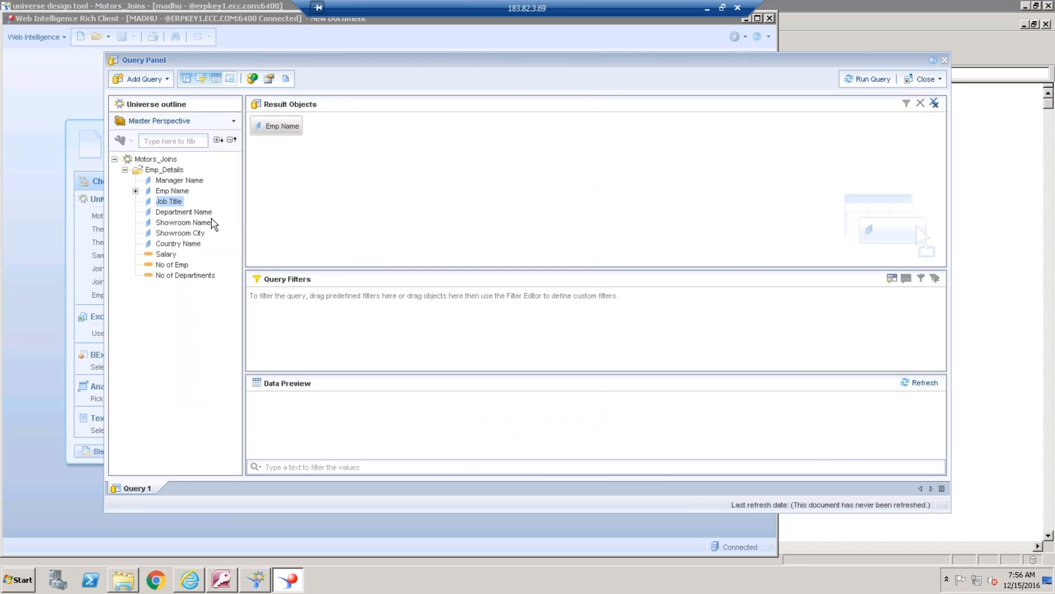
click(186, 245)
double_click(185, 245)
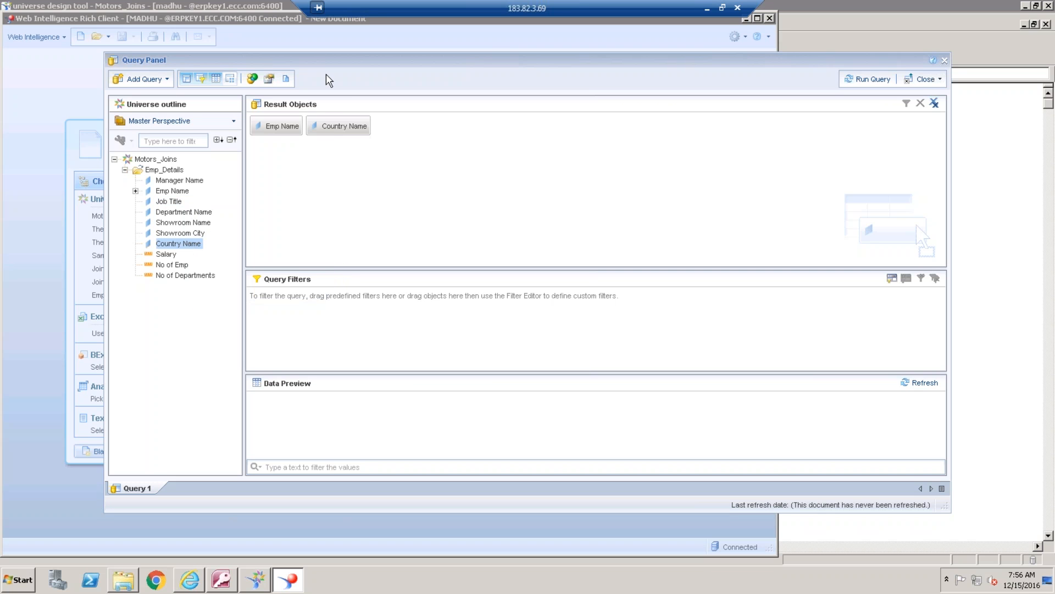
Switch to the universe design tool and trace the join path from EMPLOYEE through SHOWROOM to COUNTRY
click(256, 581)
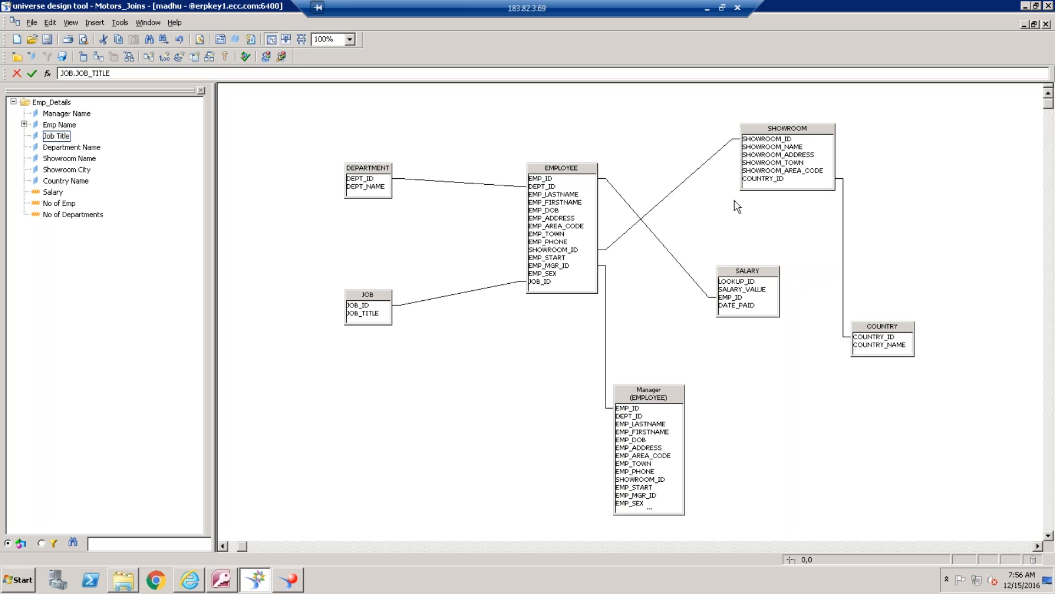
click(556, 177)
click(819, 137)
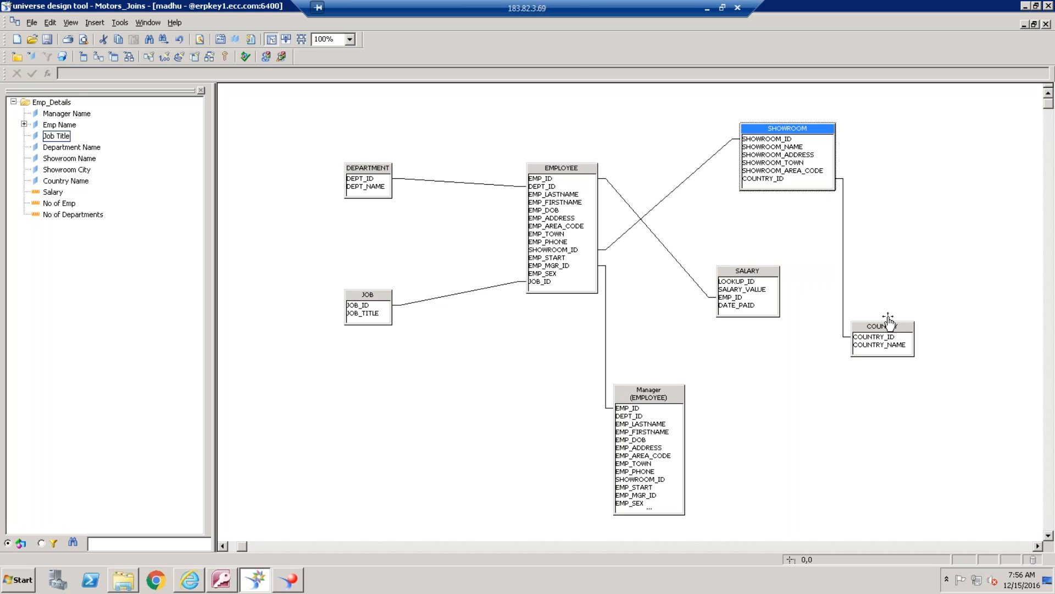
click(888, 325)
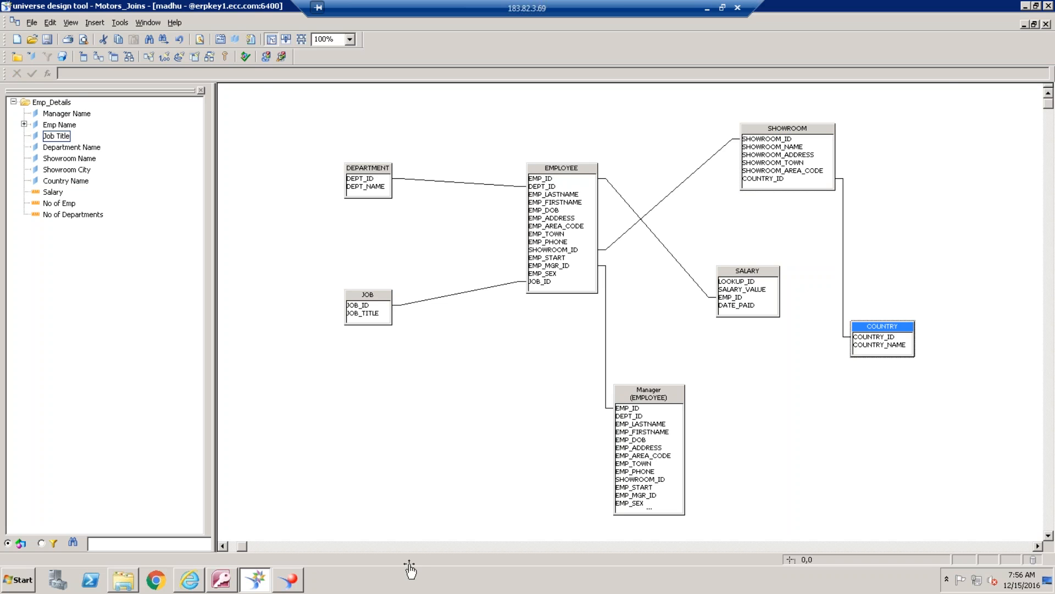
Return to Web Intelligence, examine the joins in the Emp Name and Country Name query script, and close the viewer
click(297, 582)
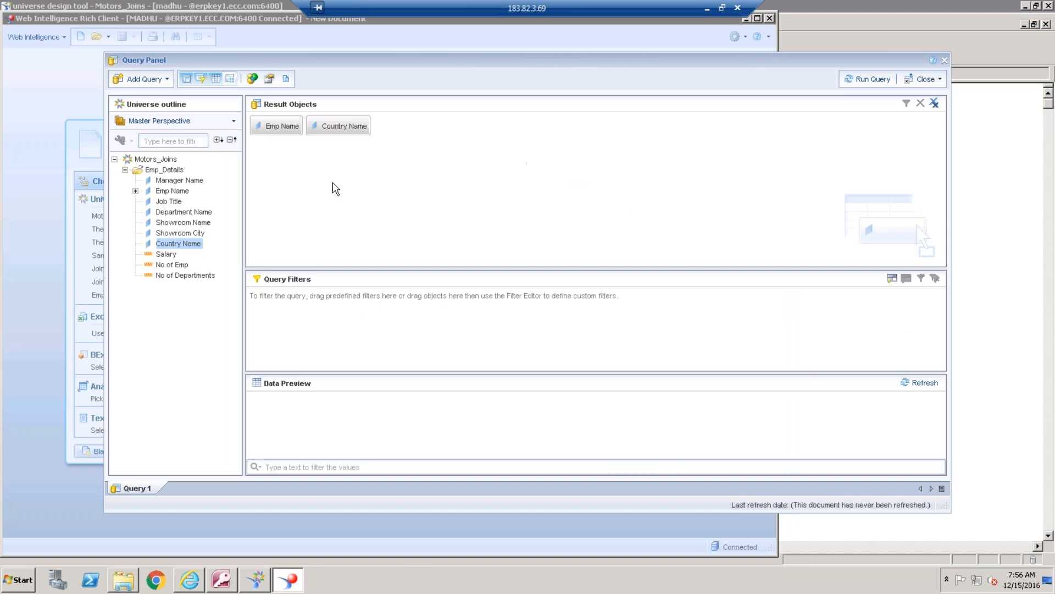
click(286, 79)
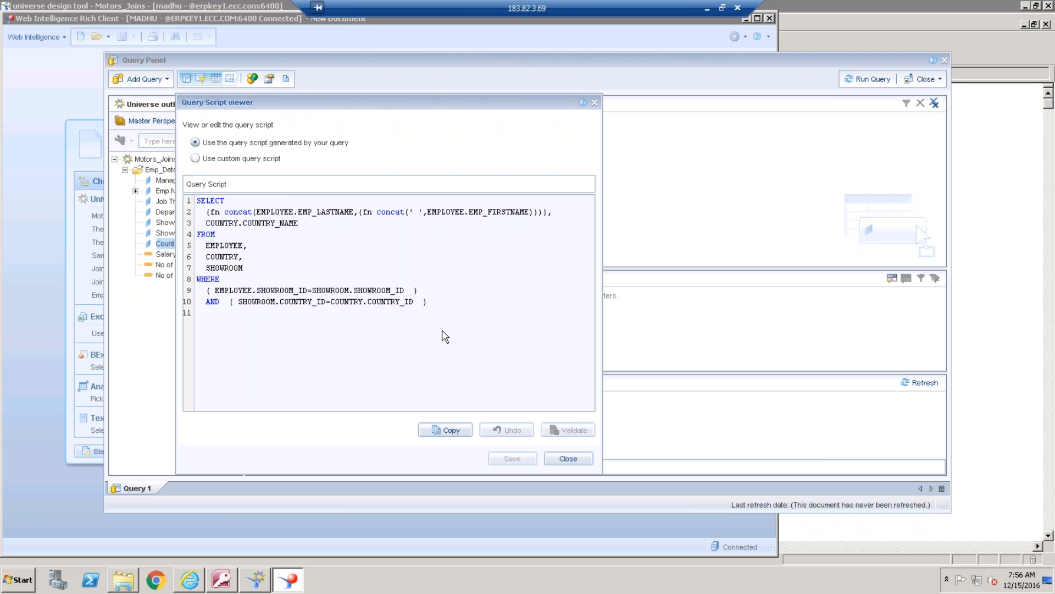
click(566, 459)
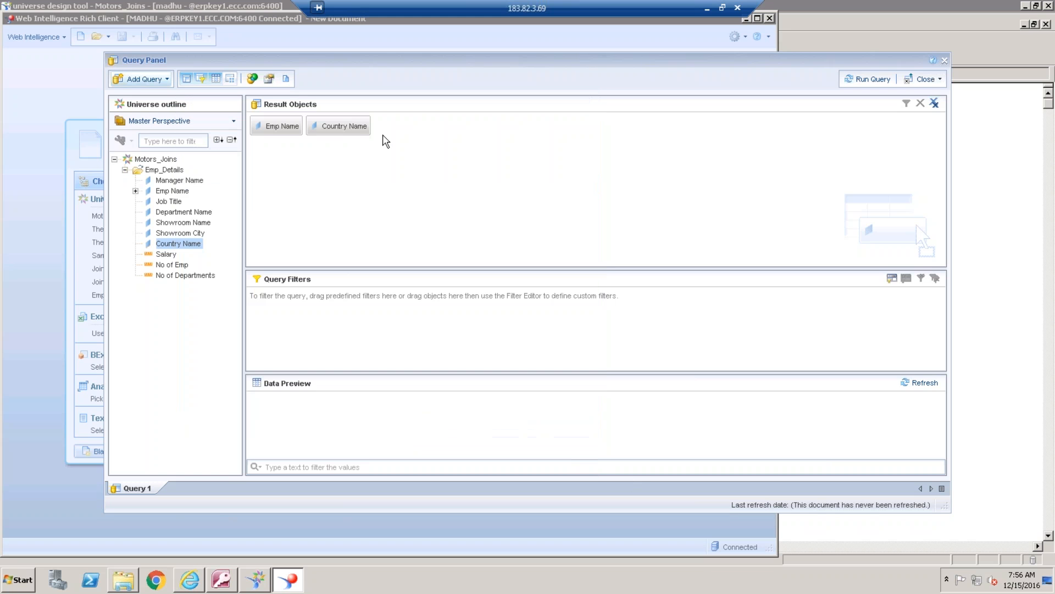
Remove Country Name from the result objects and add Emp Name's City detail, Showroom Name and Showroom City
drag(360, 129, 155, 196)
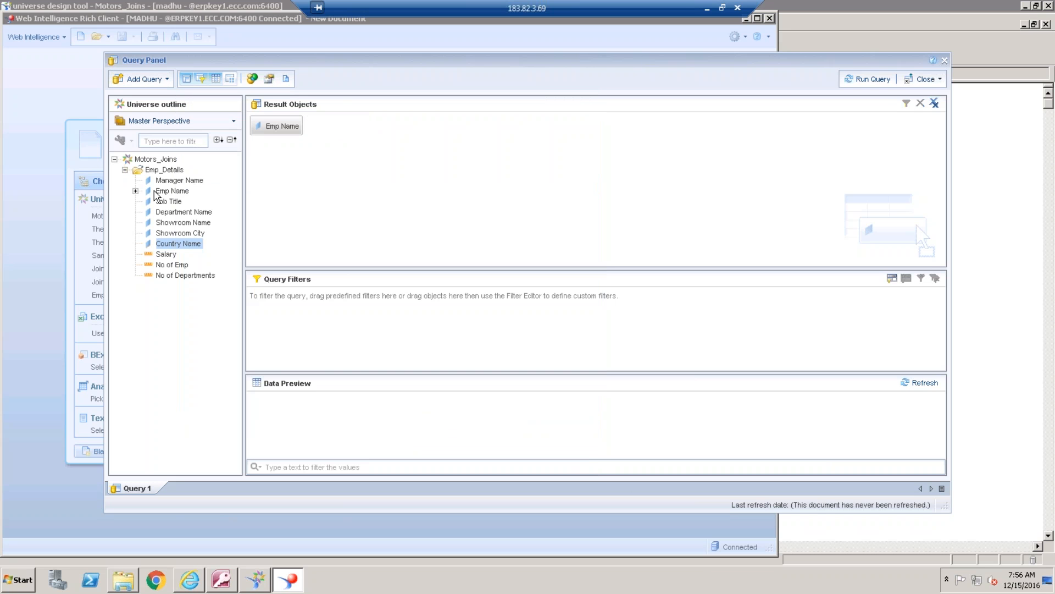
click(135, 191)
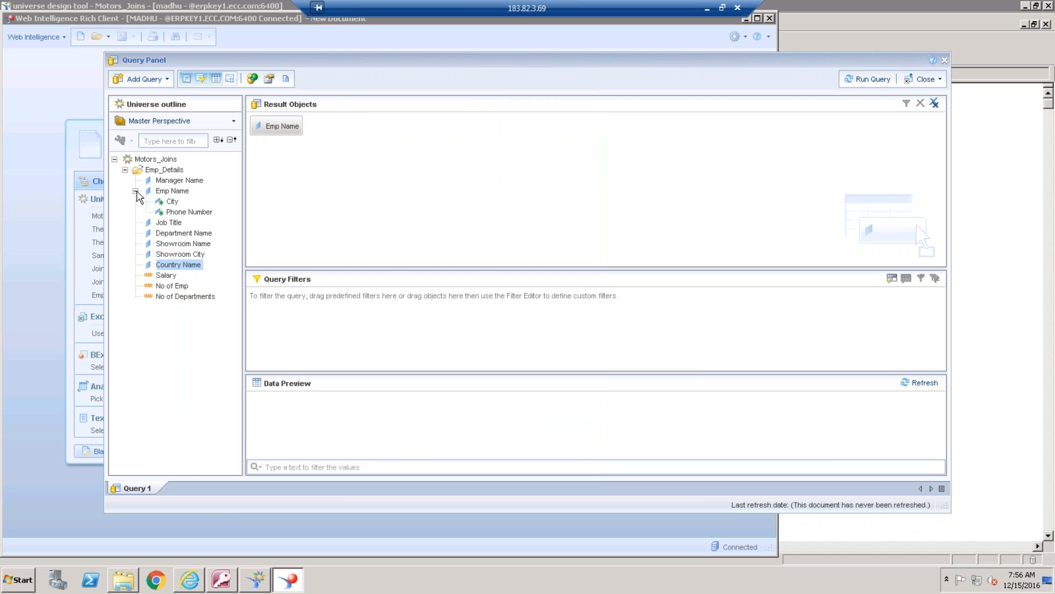
double_click(176, 203)
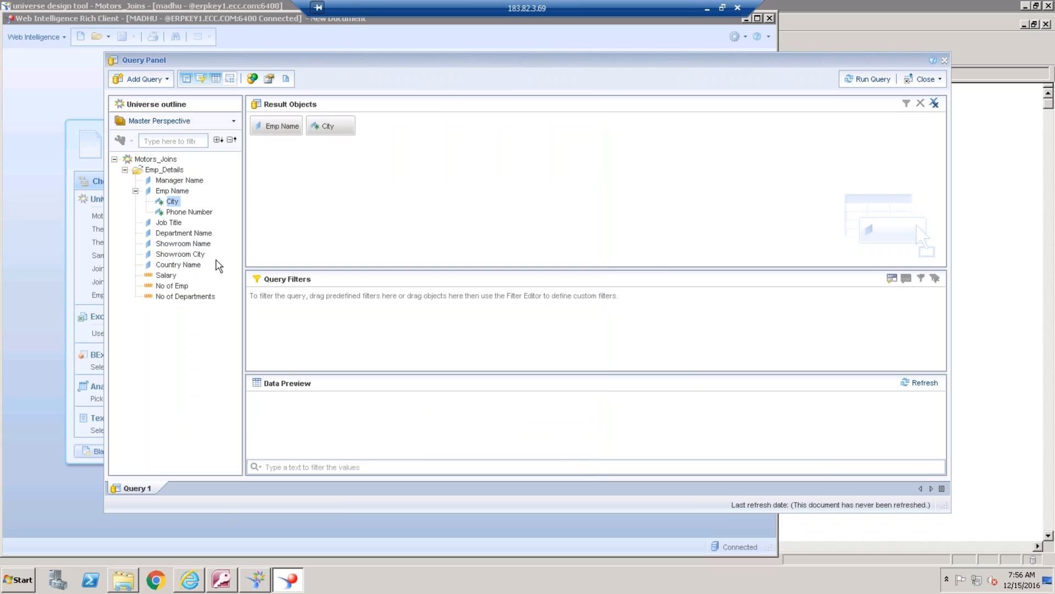
double_click(200, 245)
double_click(201, 255)
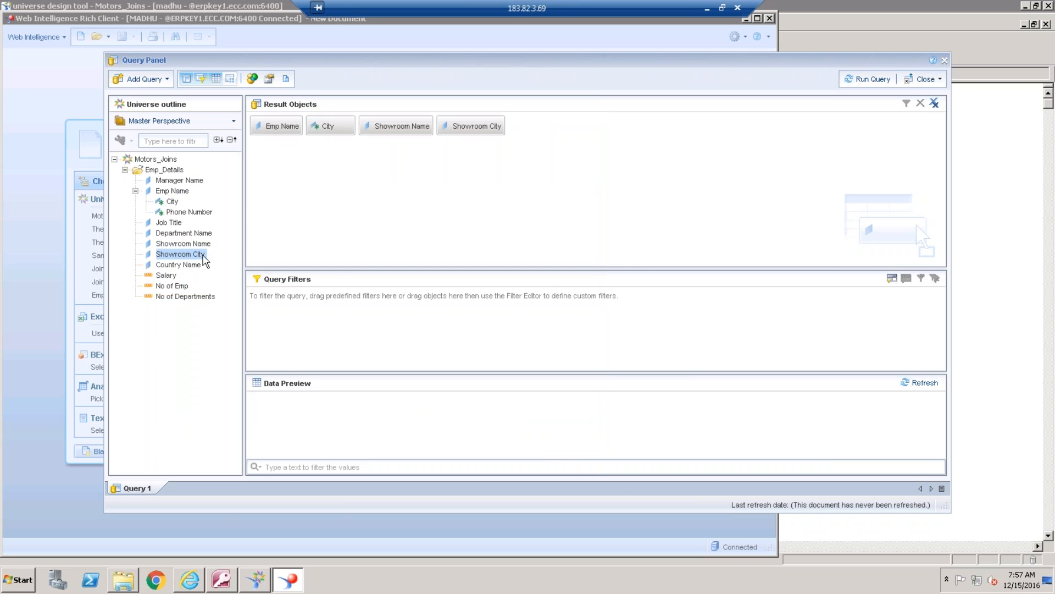
Switch to the universe design tool and examine the join between the EMPLOYEE and SHOWROOM tables
click(254, 580)
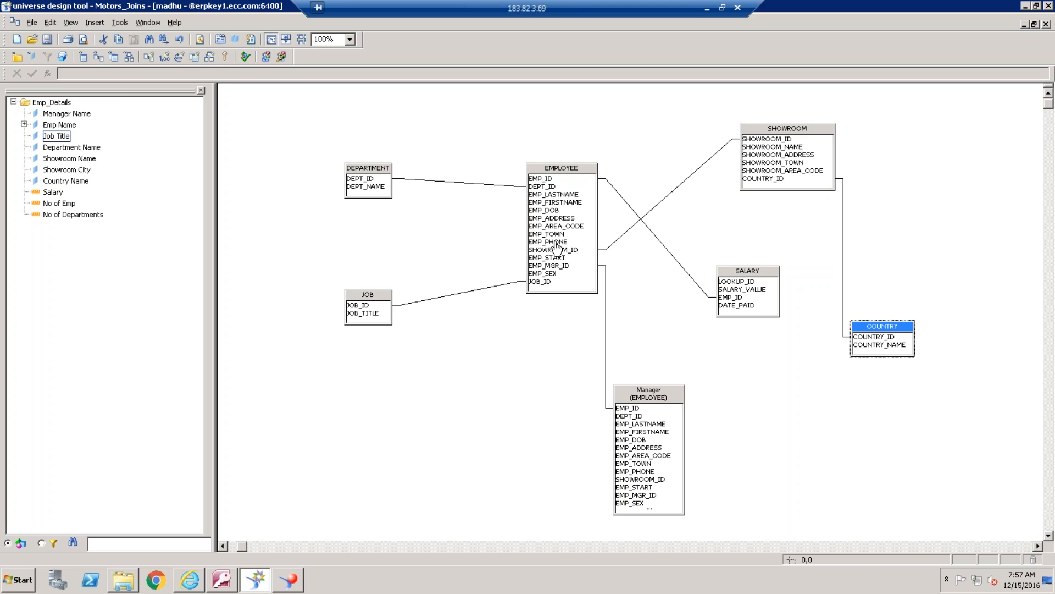
click(588, 184)
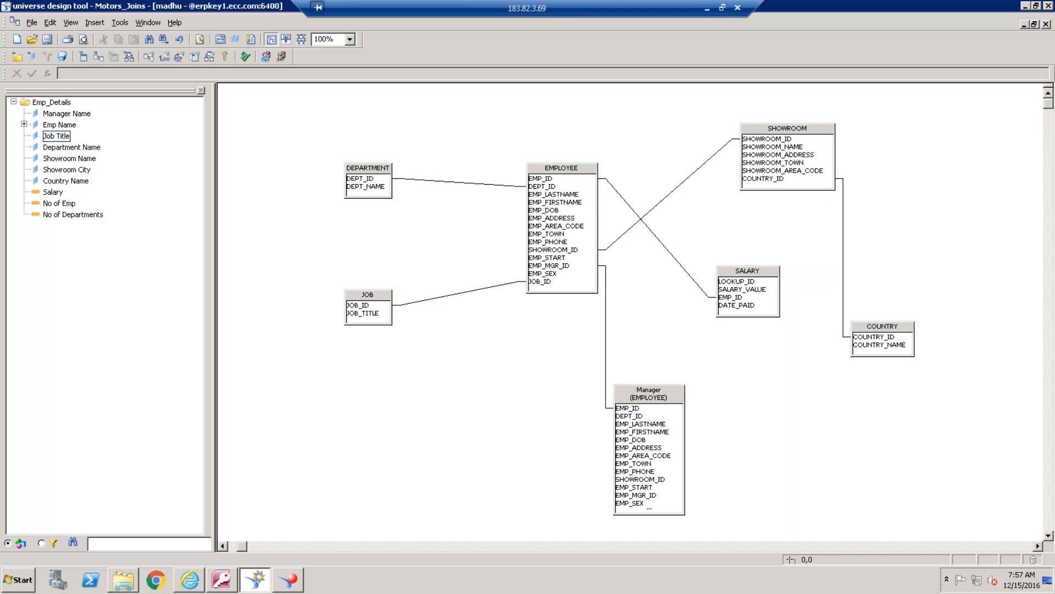
click(790, 130)
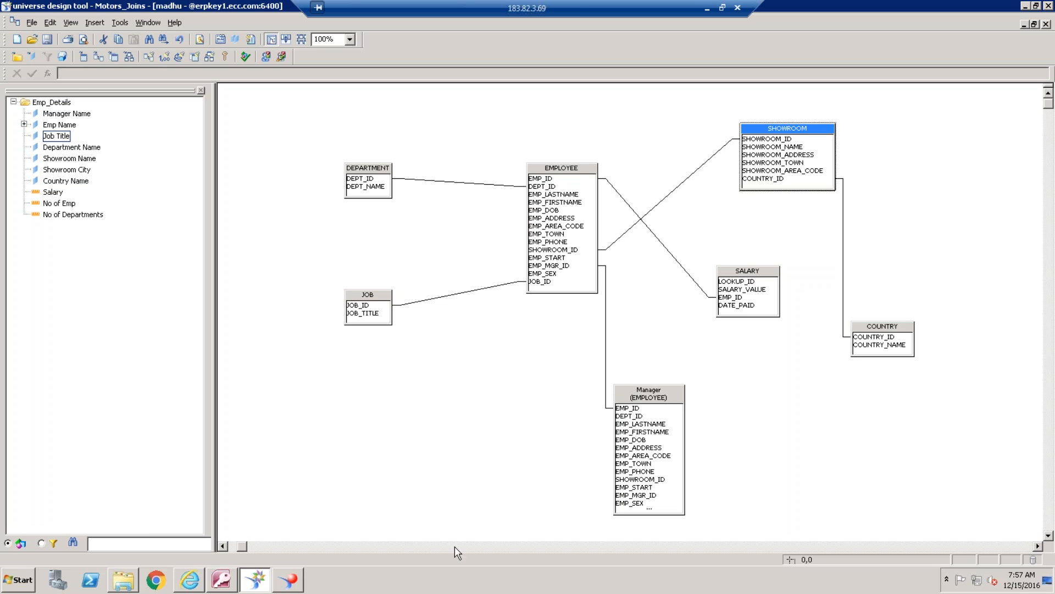
View the script of the City and showroom query in Web Intelligence, and compare it with the joins in the universe design tool
click(292, 578)
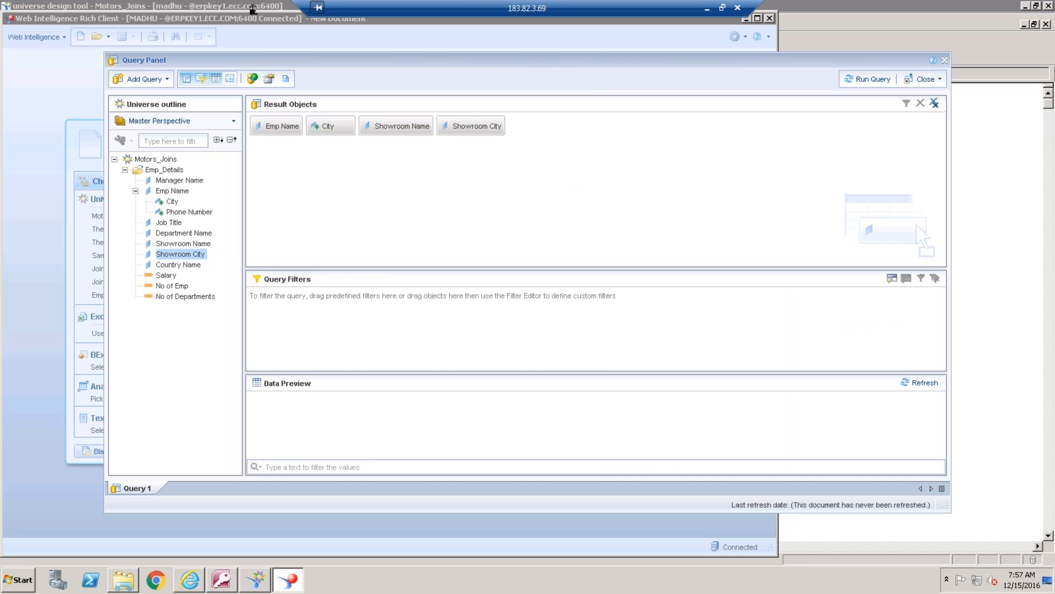
click(286, 79)
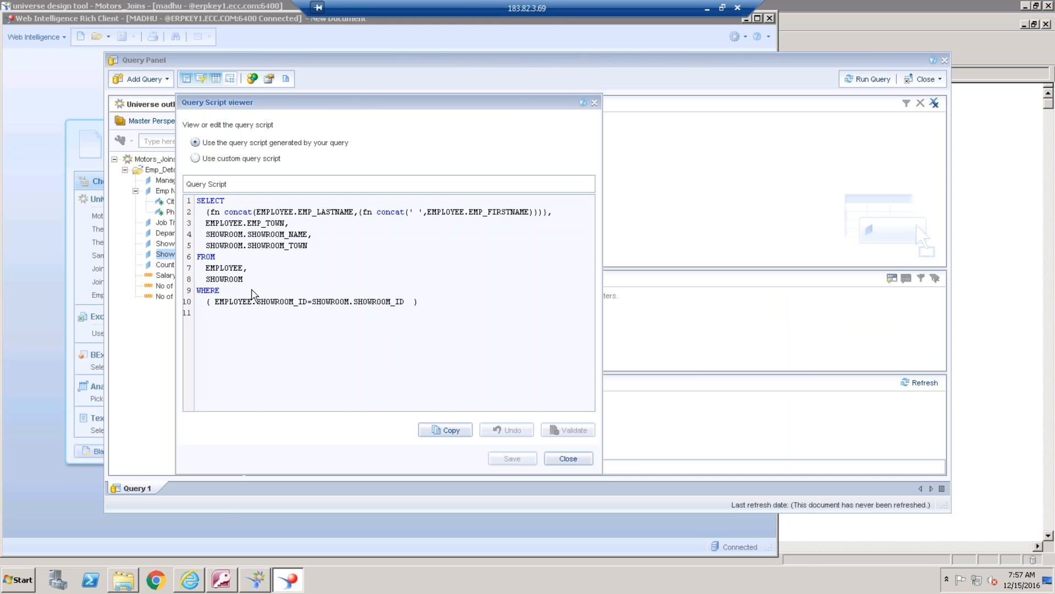
click(568, 458)
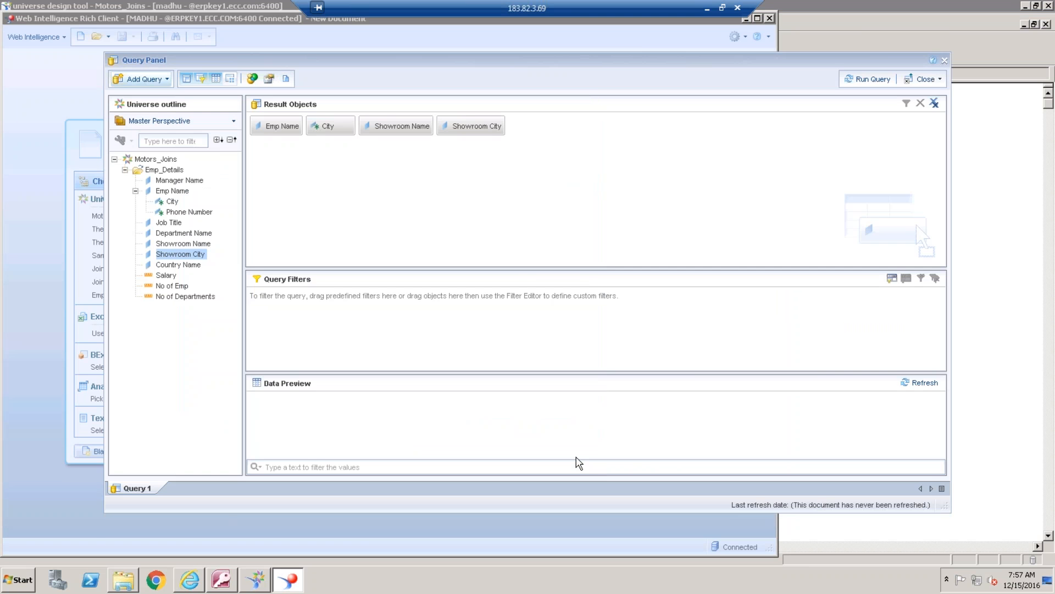
click(256, 580)
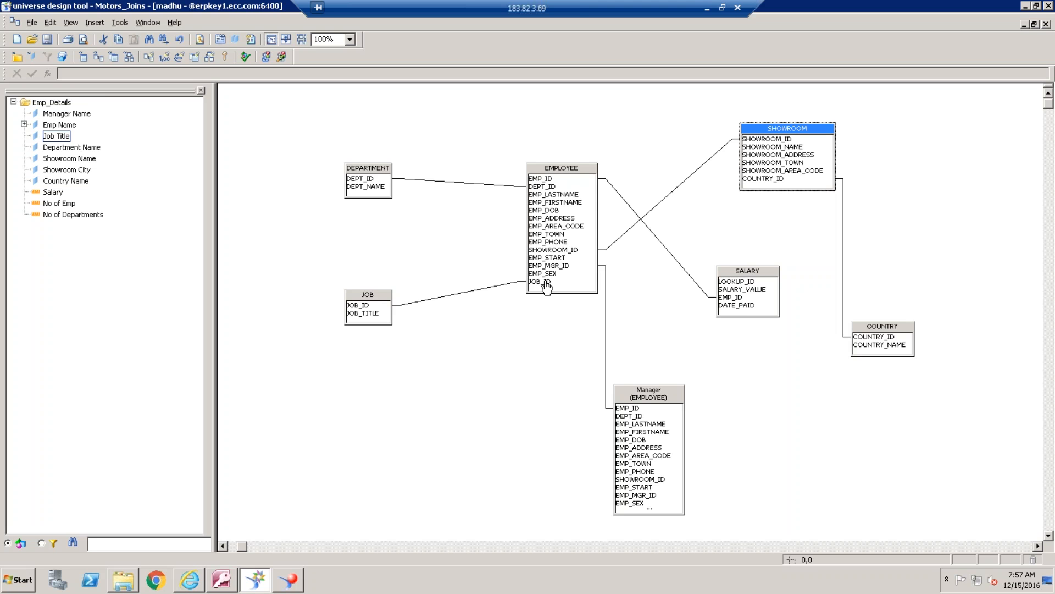
click(288, 580)
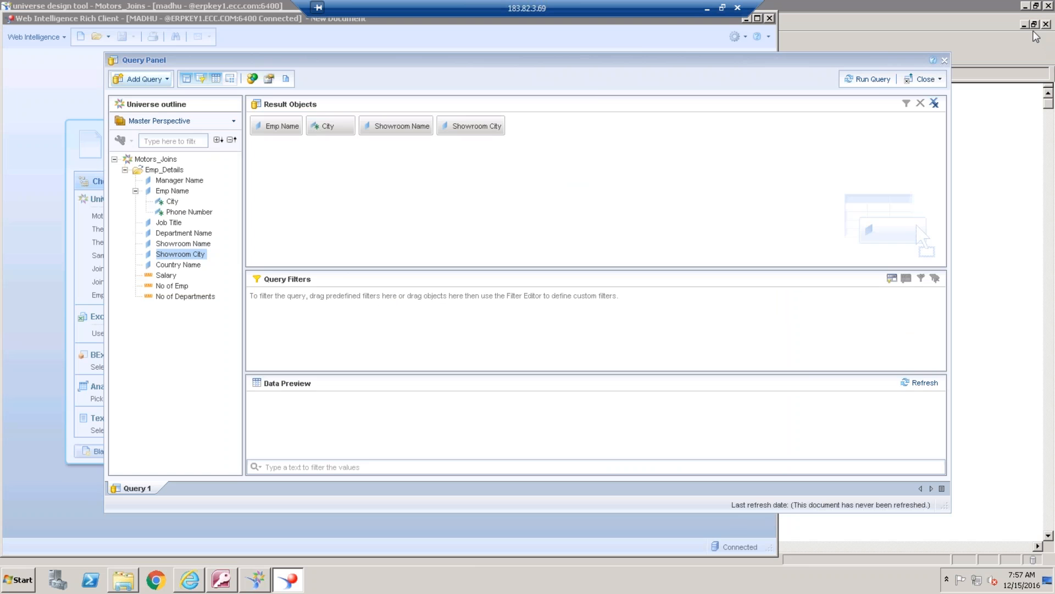
Run the query and widen the report table's columns so the employee, city and showroom headers and values fit
click(873, 80)
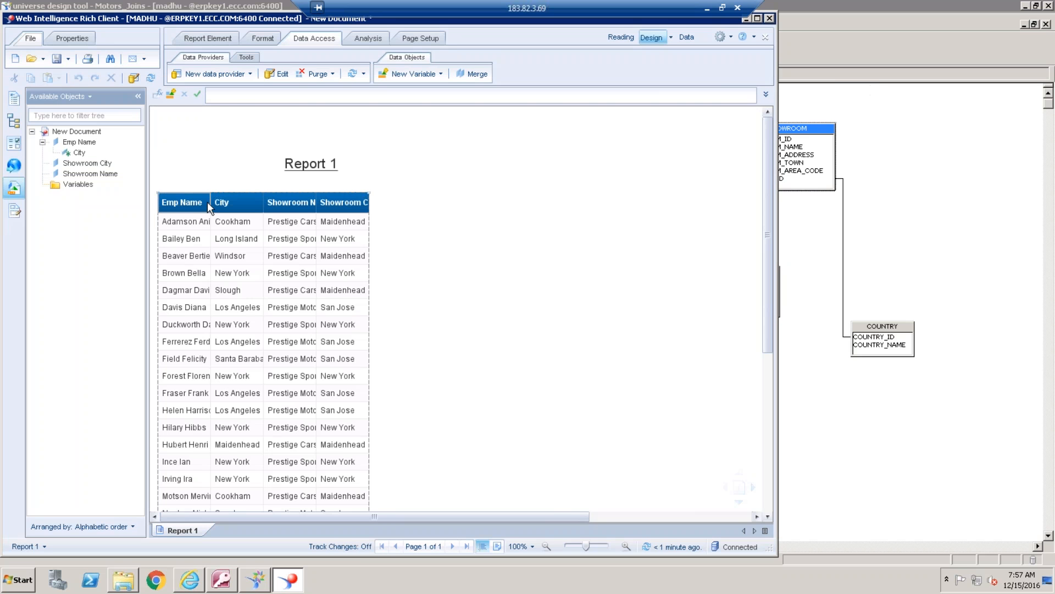
click(207, 202)
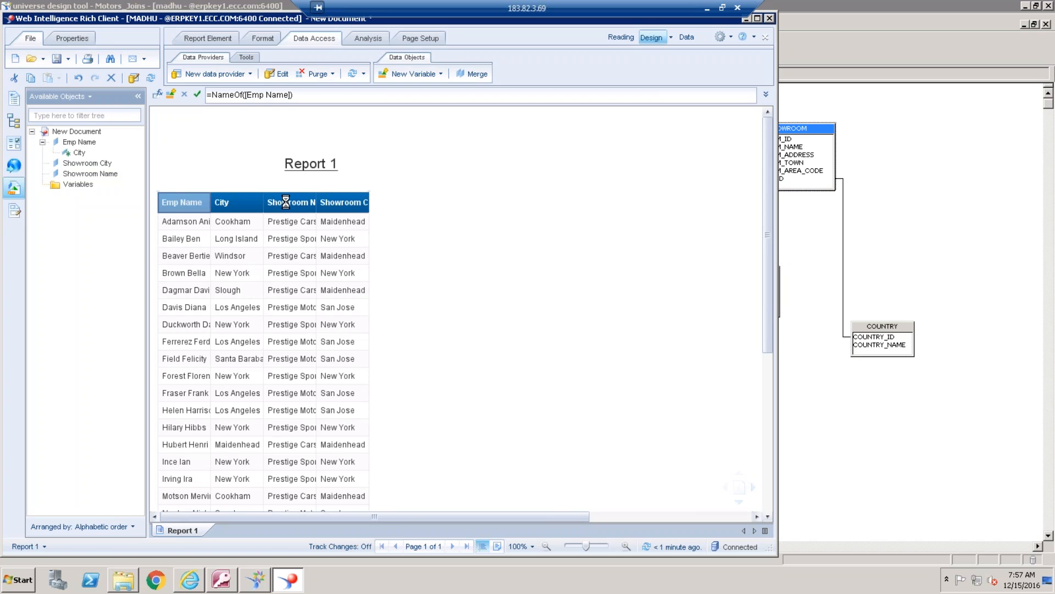
drag(306, 199, 563, 204)
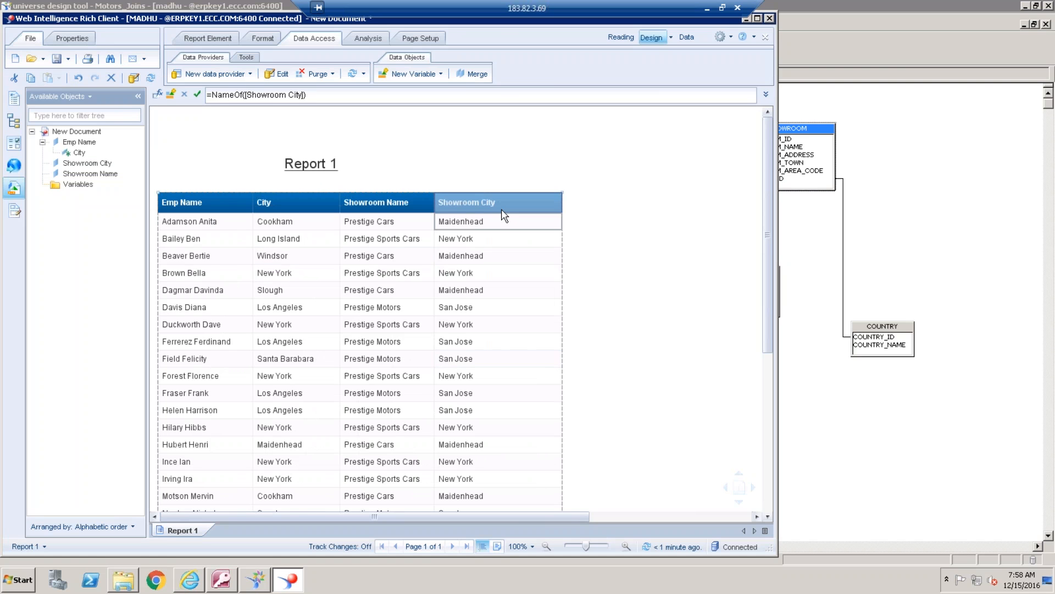
click(646, 355)
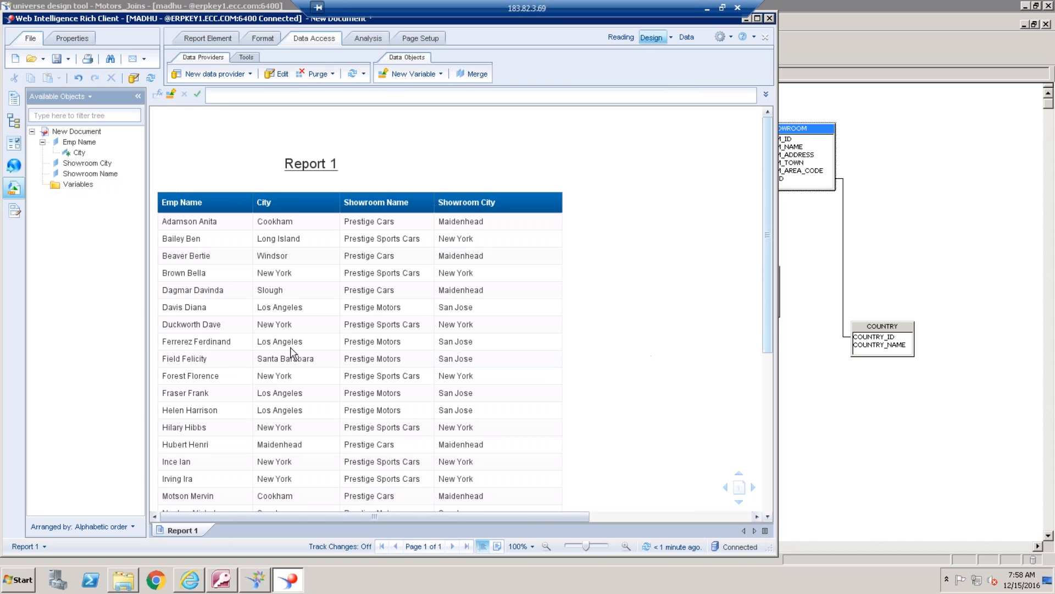
Add a count to the Emp Name column, check it at the table's end, and widen the Web Intelligence window
click(224, 360)
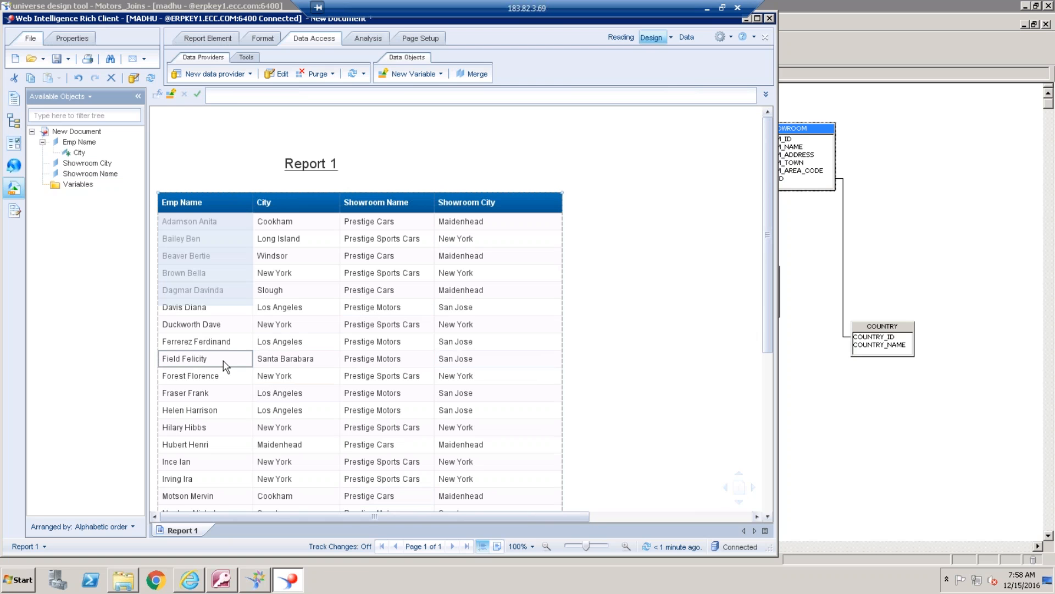
click(381, 38)
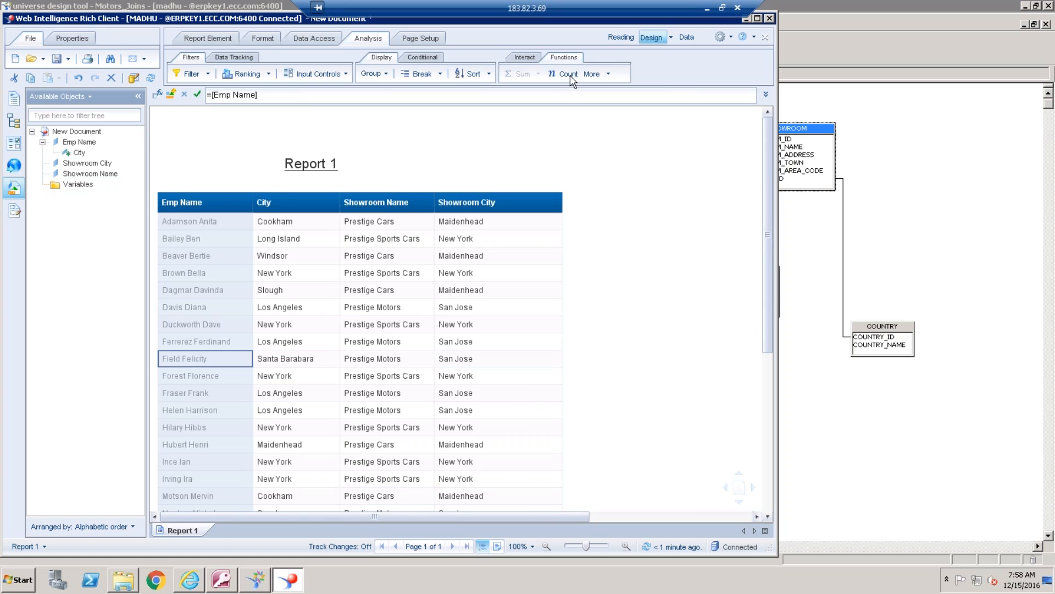
click(562, 77)
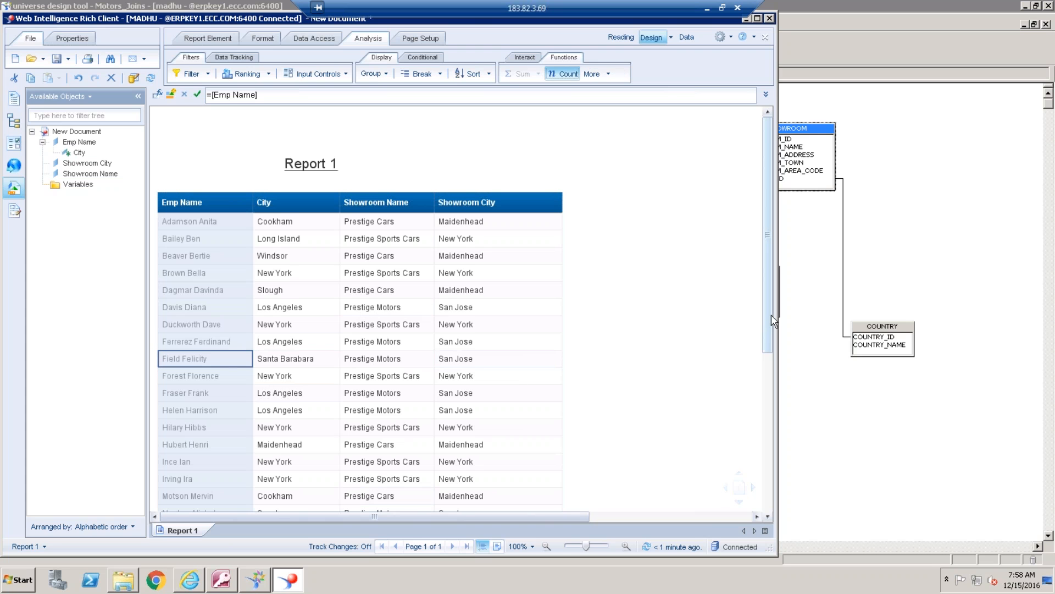
drag(771, 315, 775, 490)
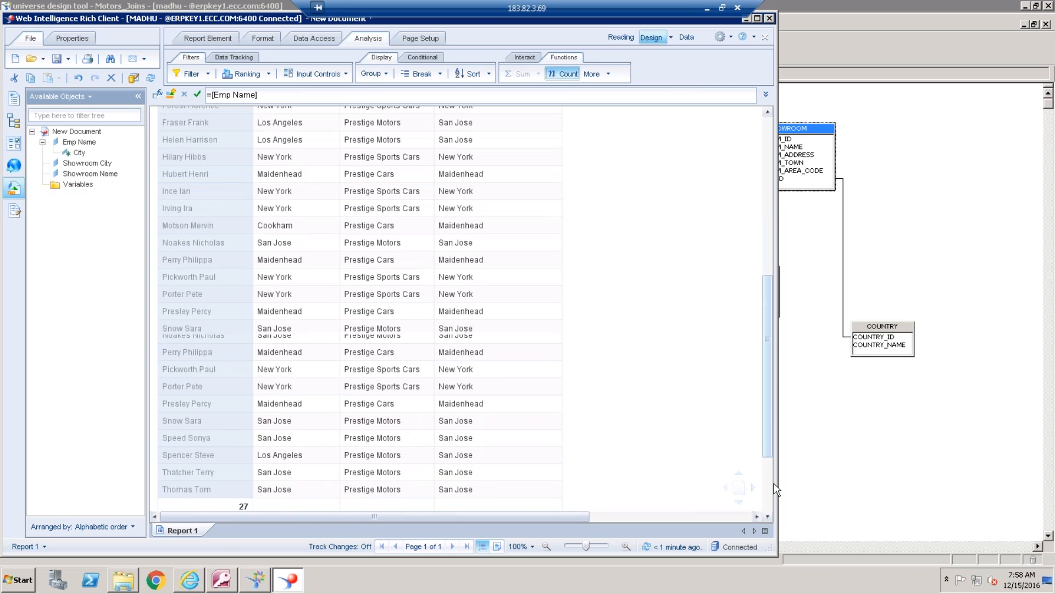
scroll(749, 328, up, 1)
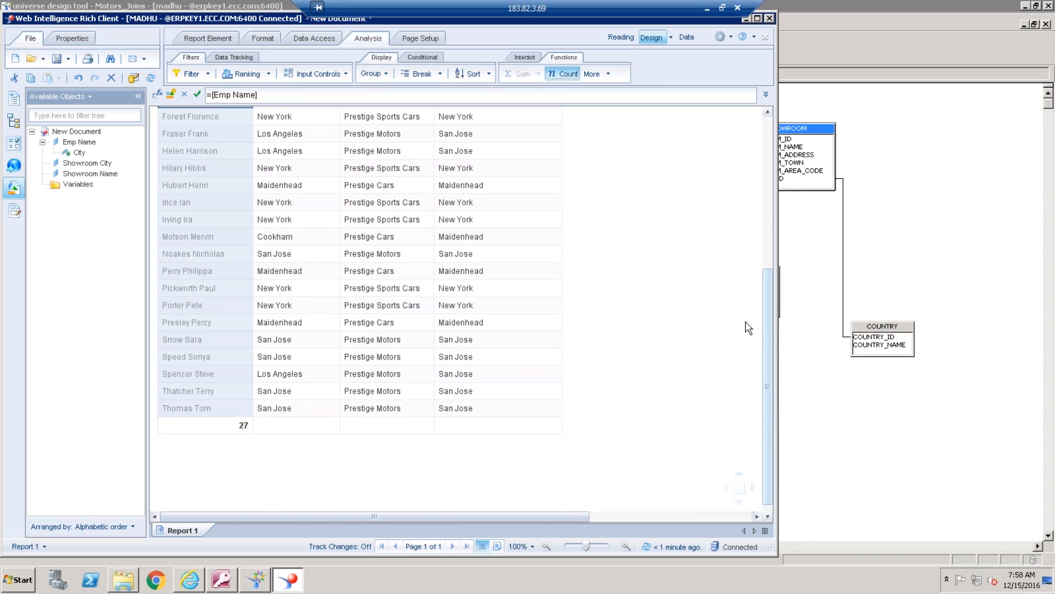
scroll(749, 328, up, 5)
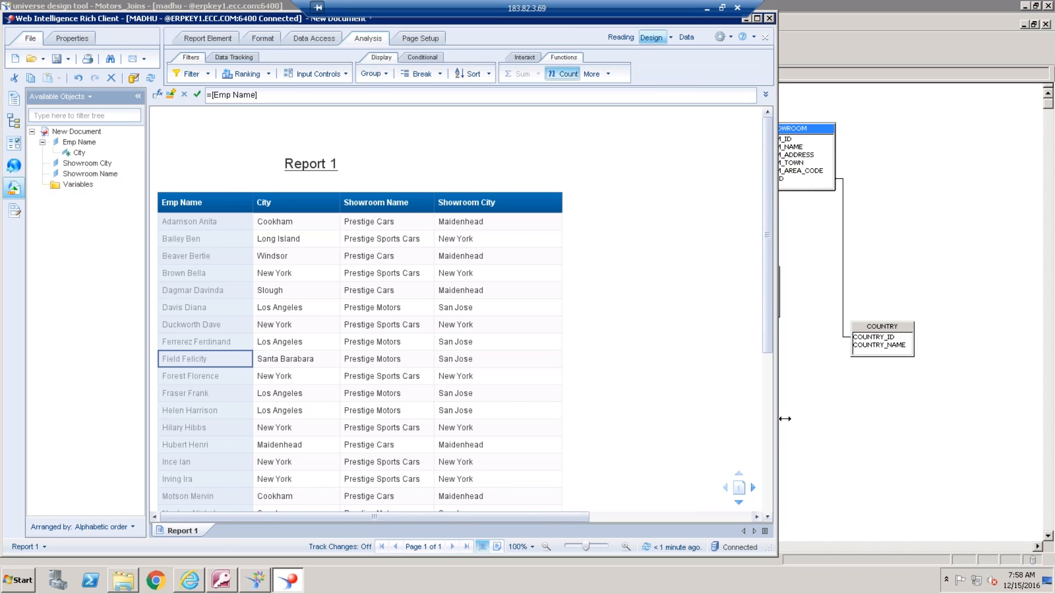
drag(785, 418, 1032, 396)
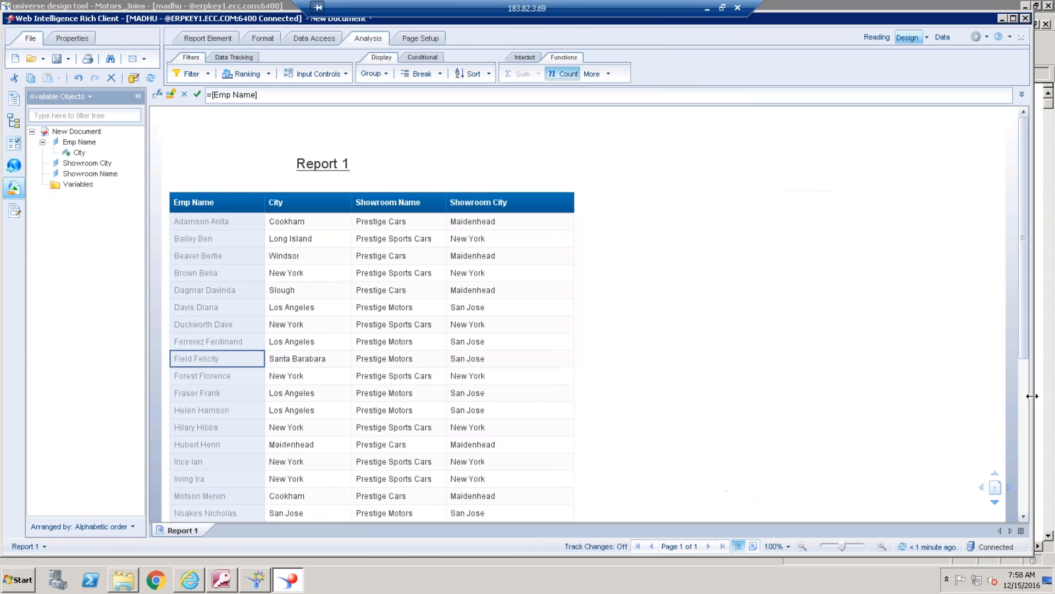
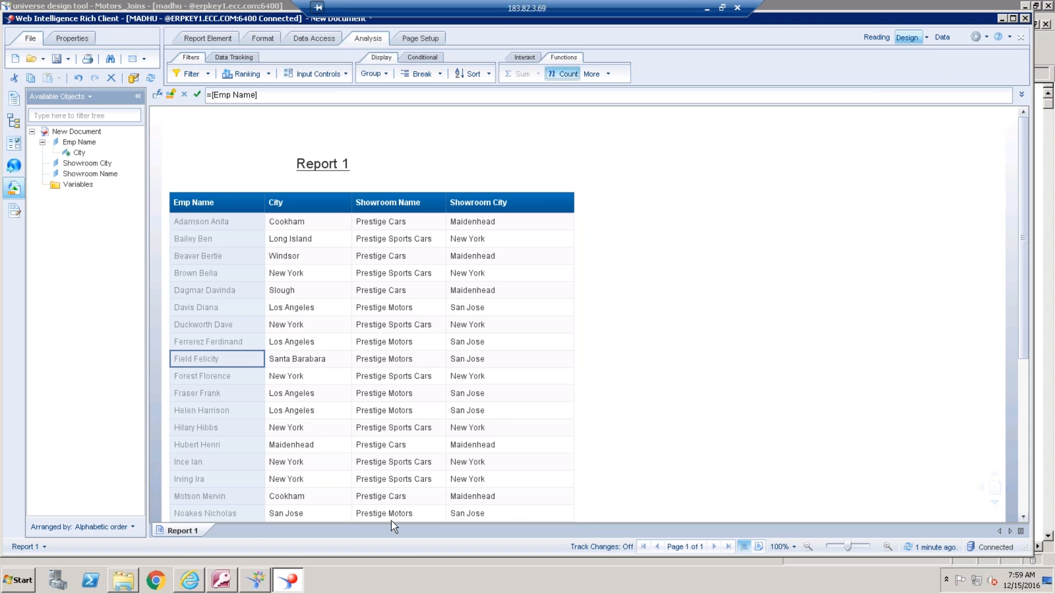
Switch to the universe design tool, select the EMPLOYEE table to review its joins, and return to the Web Intelligence report
click(263, 583)
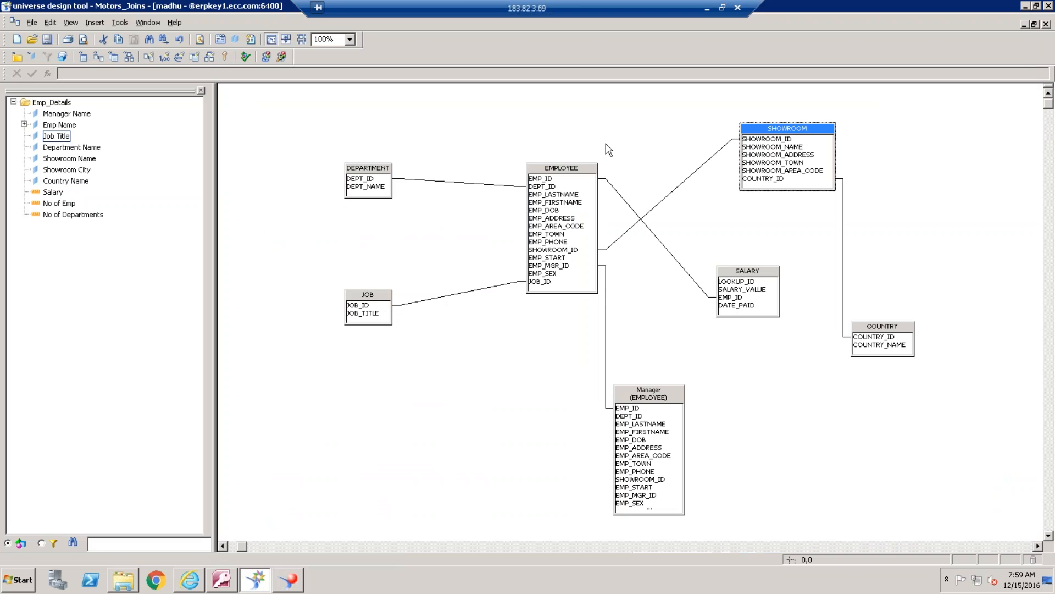
click(567, 175)
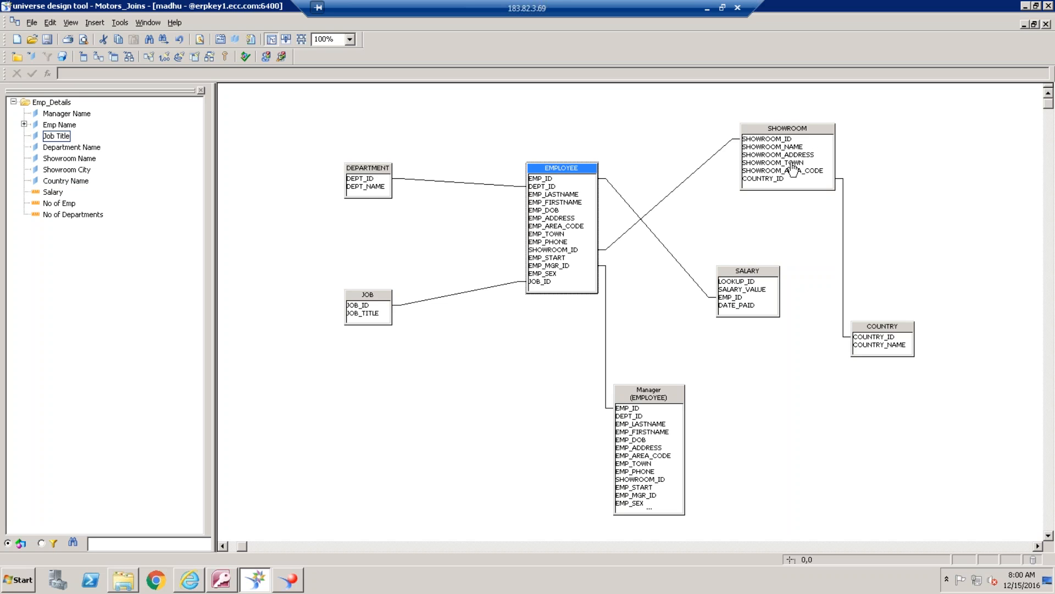
click(288, 579)
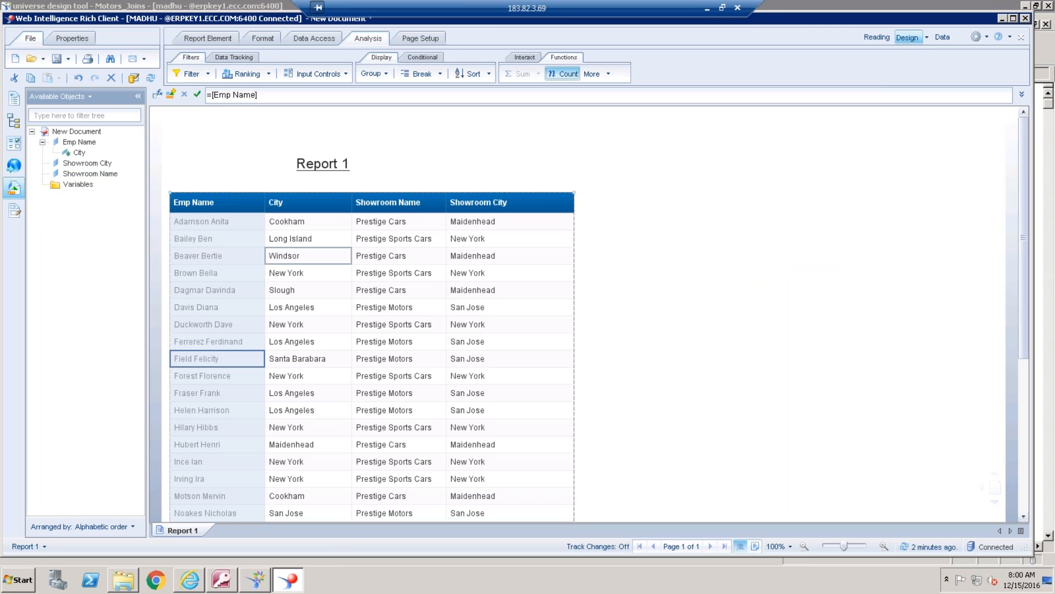
Compare the City and Showroom City values of individual employees in the report table, including the Windsor and New York rows
click(308, 256)
click(382, 261)
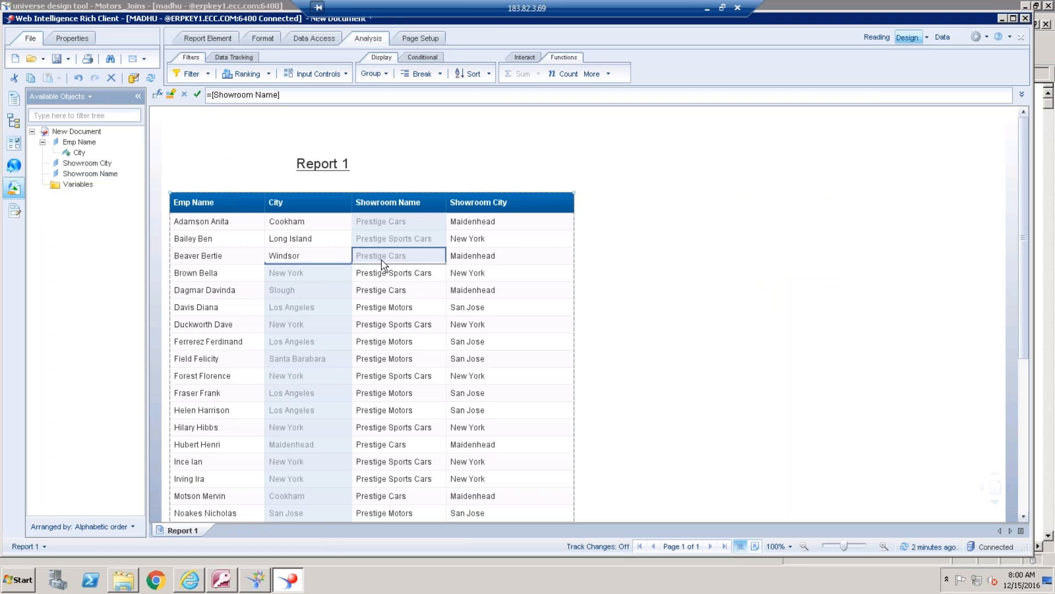
click(497, 257)
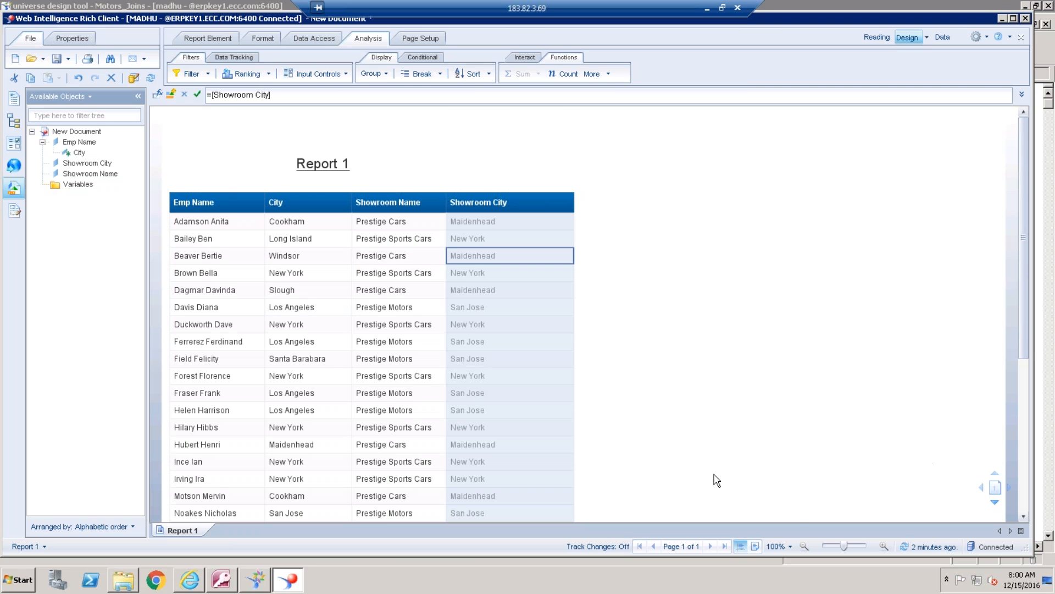
click(221, 431)
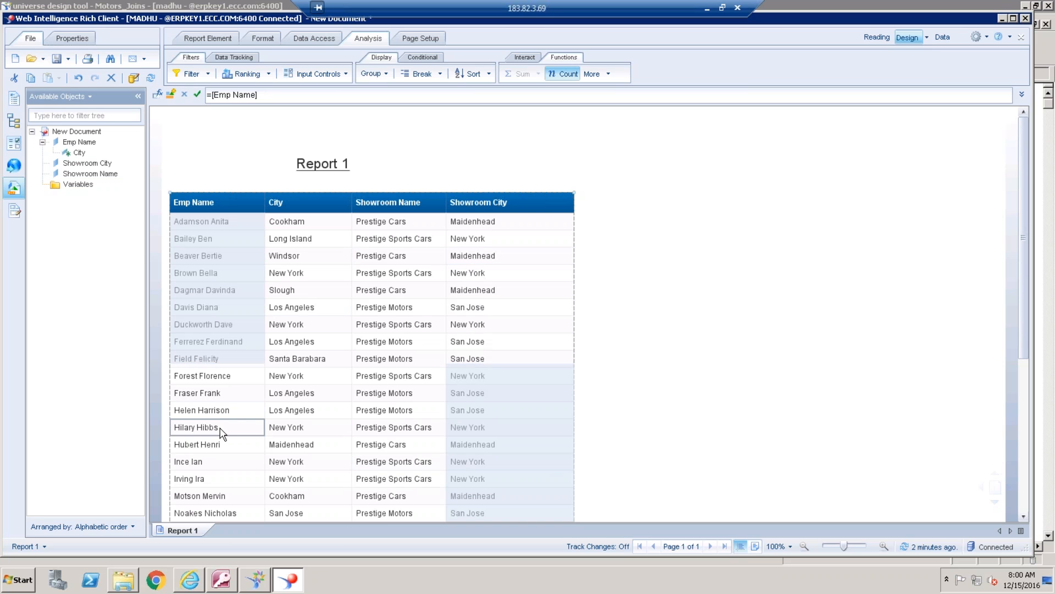
click(287, 434)
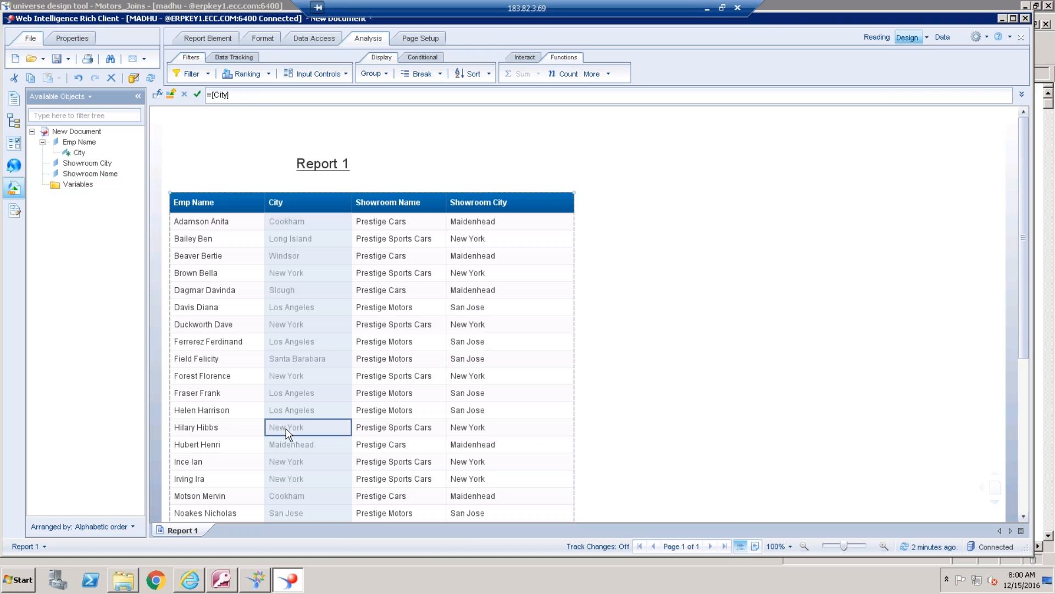
click(485, 430)
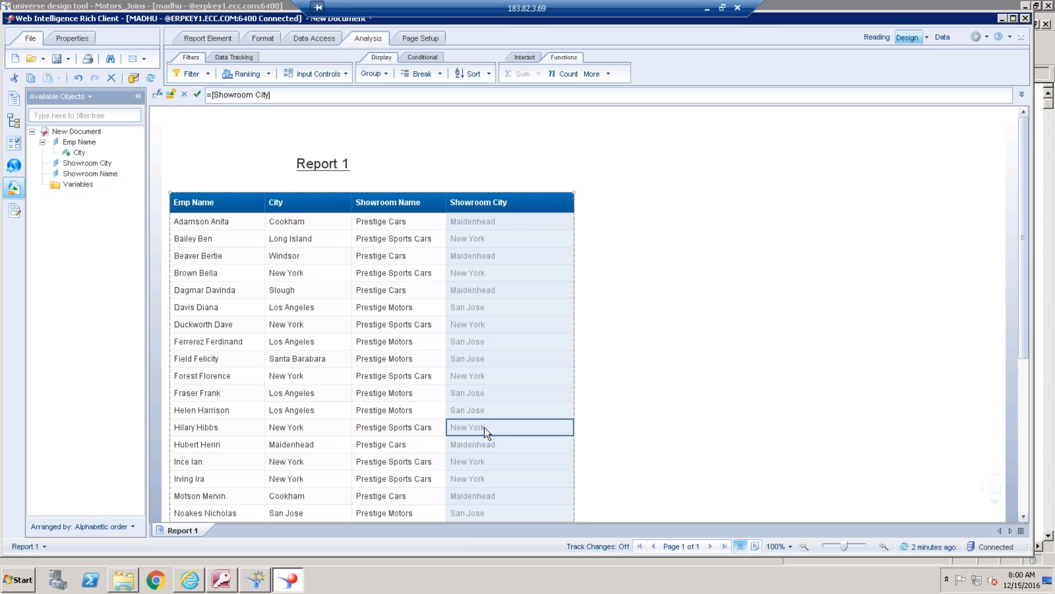
click(216, 432)
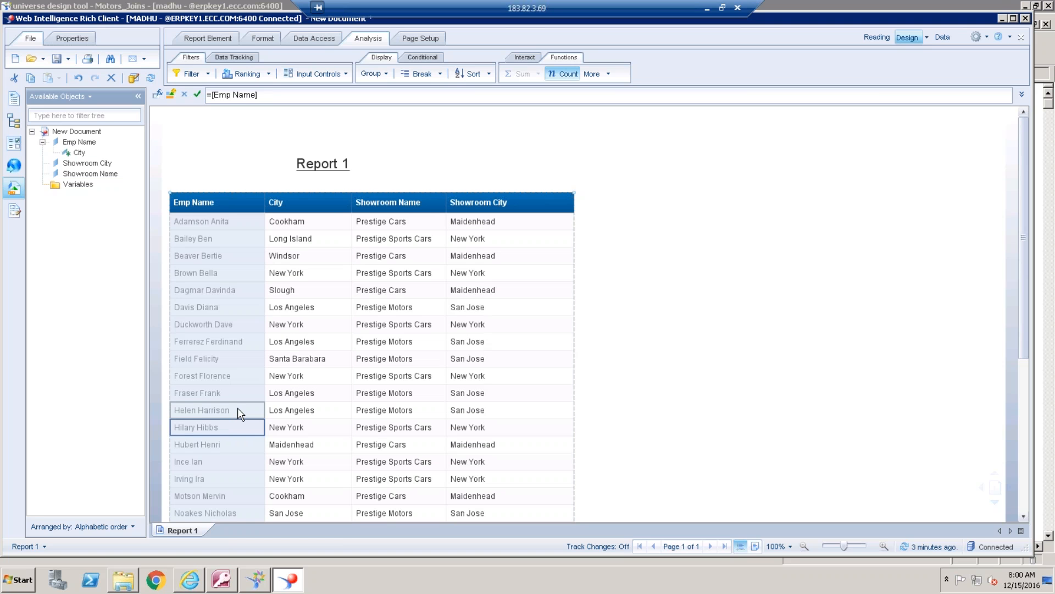
click(228, 410)
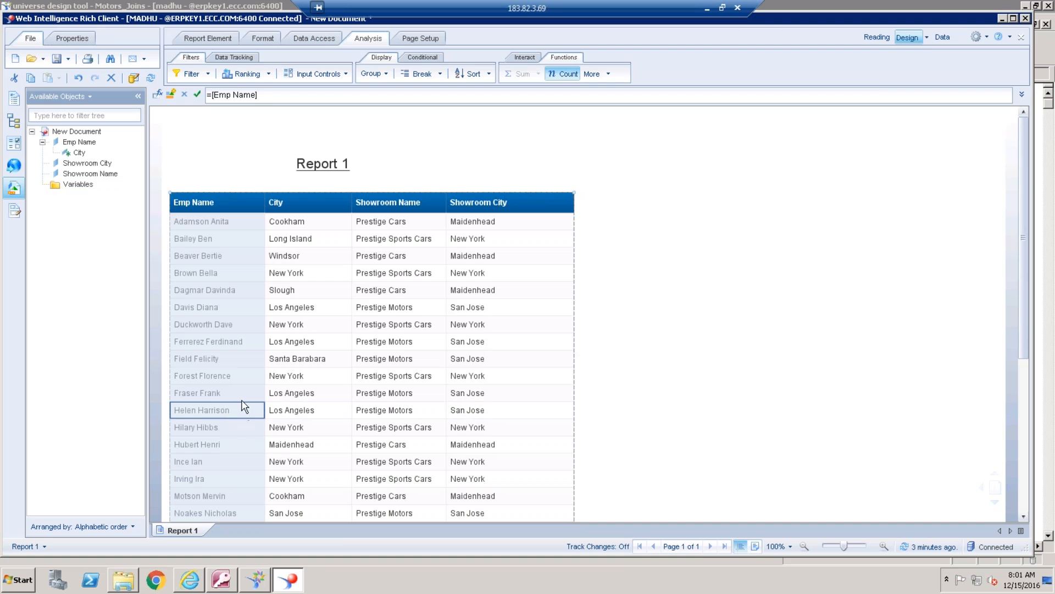
Widen the Emp Name column of the report table slightly
click(816, 275)
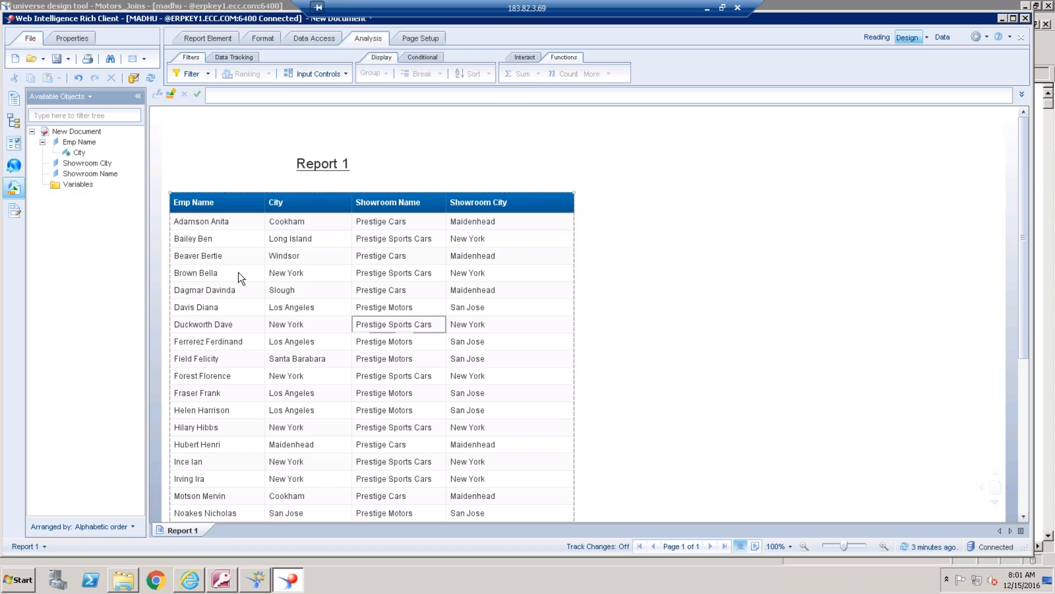
click(266, 202)
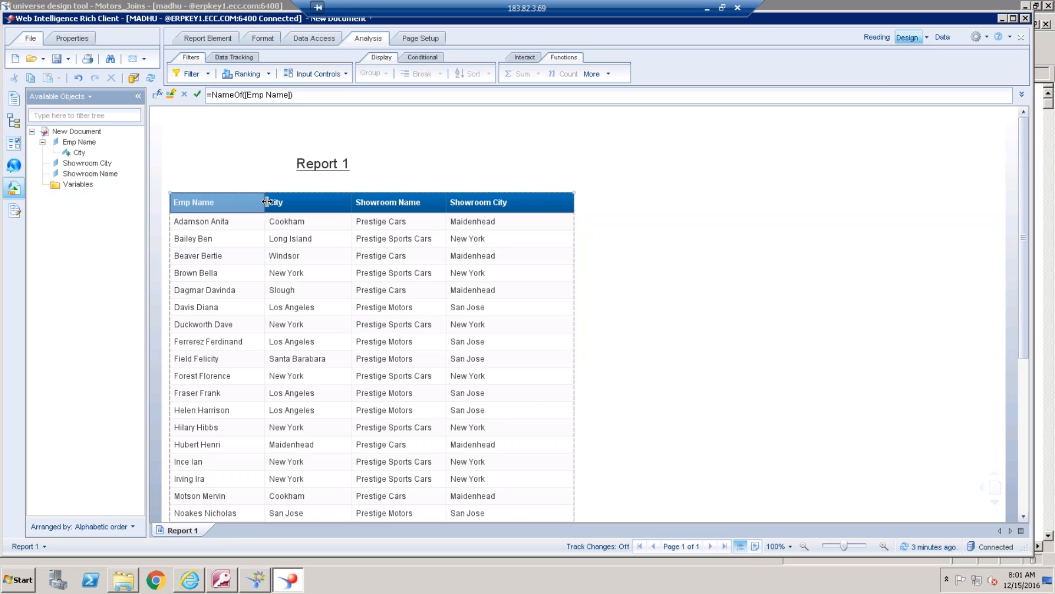
drag(266, 201, 286, 201)
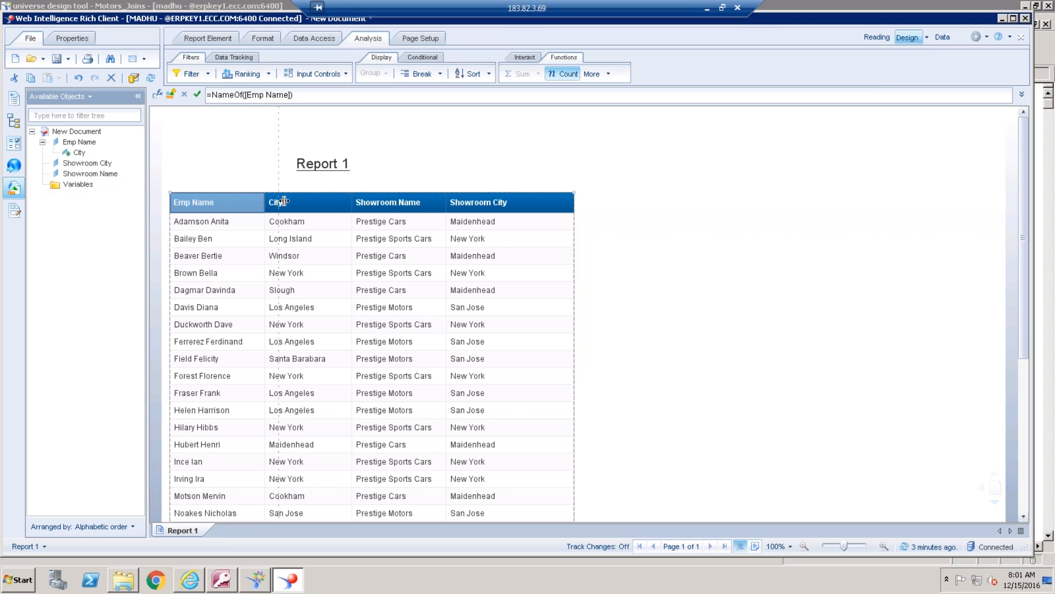
Change the Emp Name column's formula to =[Emp Name] Where ([City]=[Showroom City]), validate it and apply it
click(245, 275)
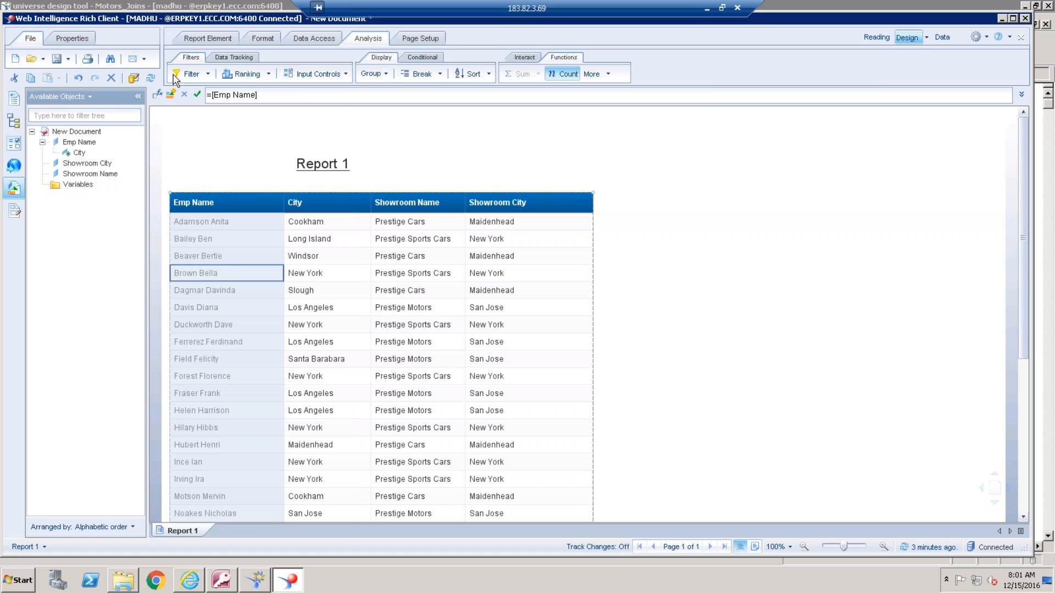
click(159, 95)
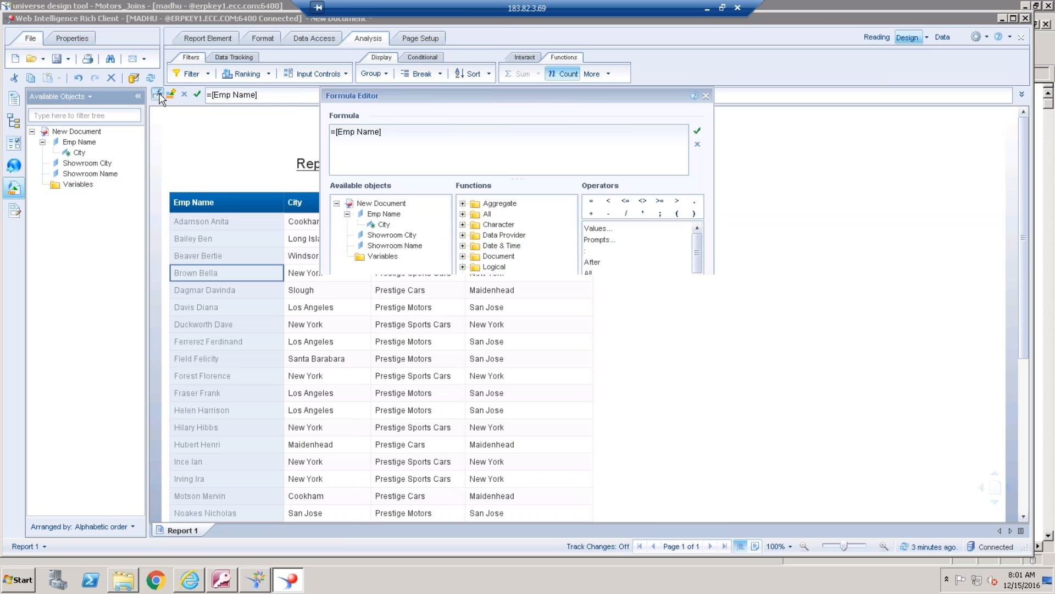
click(406, 141)
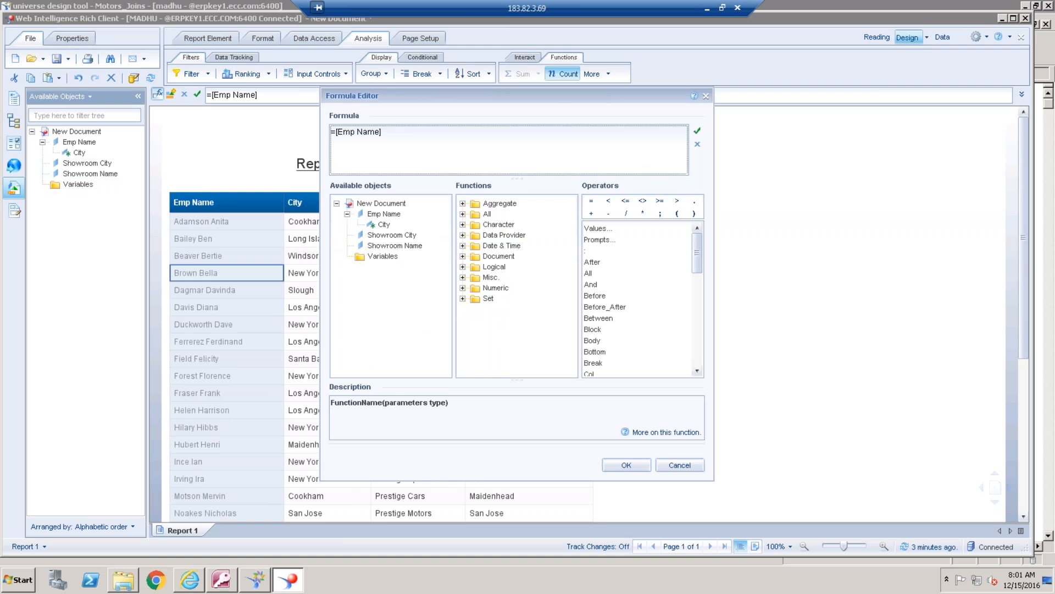
text(where )
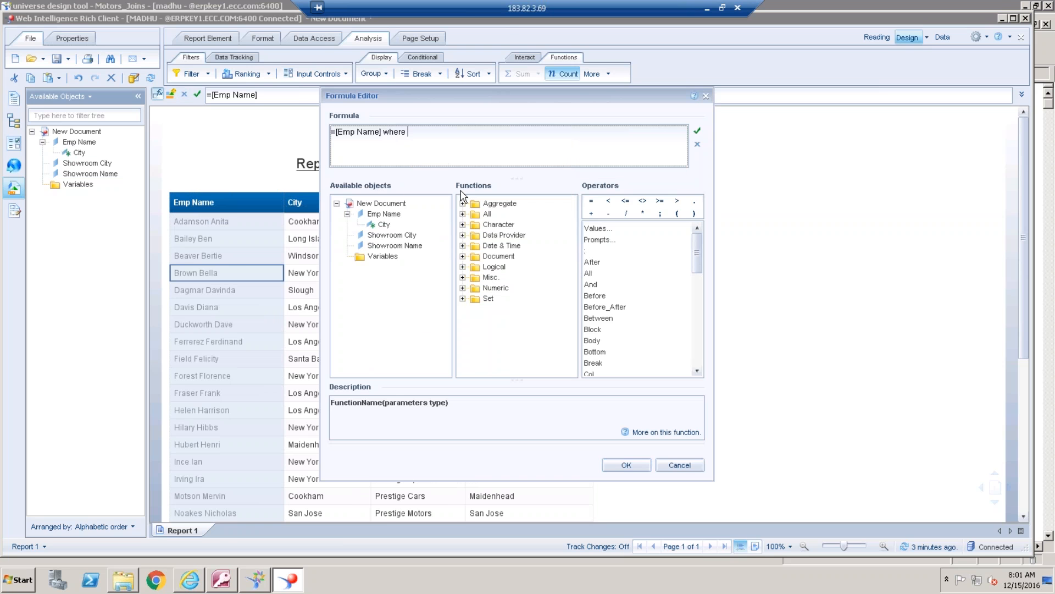
text(())
click(380, 225)
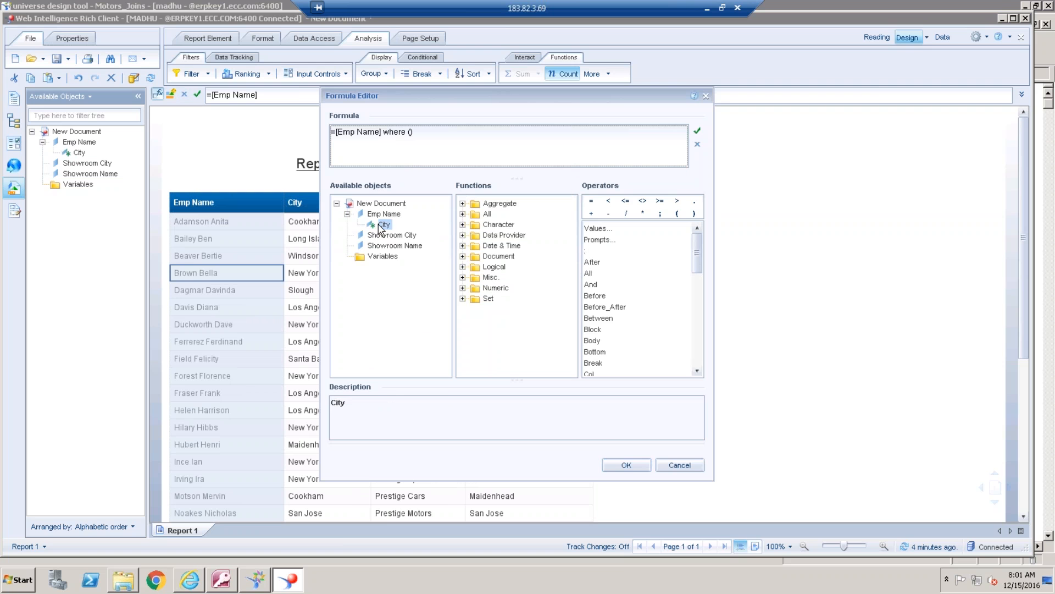
double_click(380, 225)
text(=)
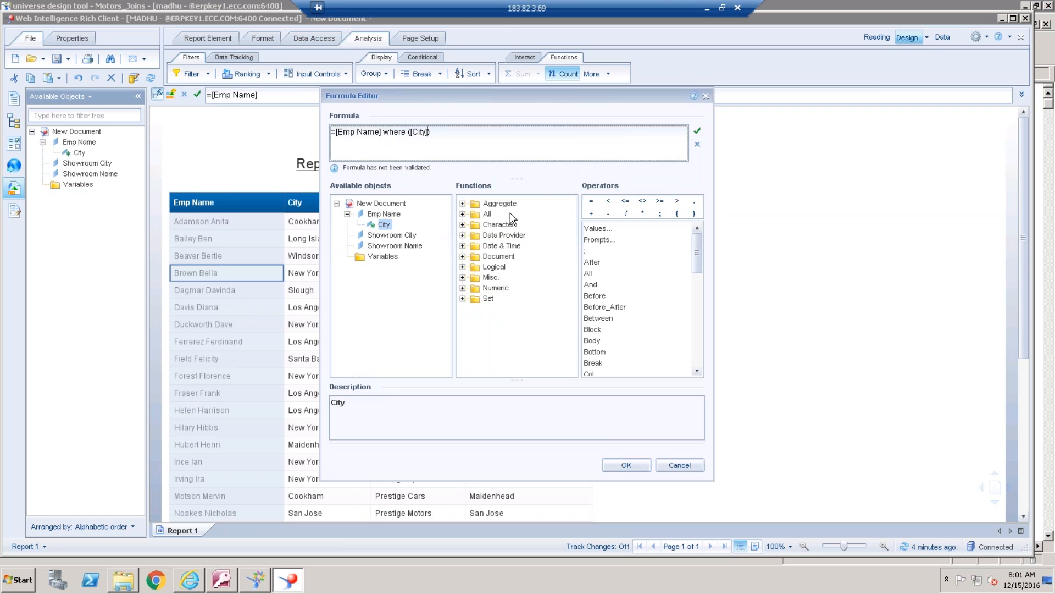
click(402, 235)
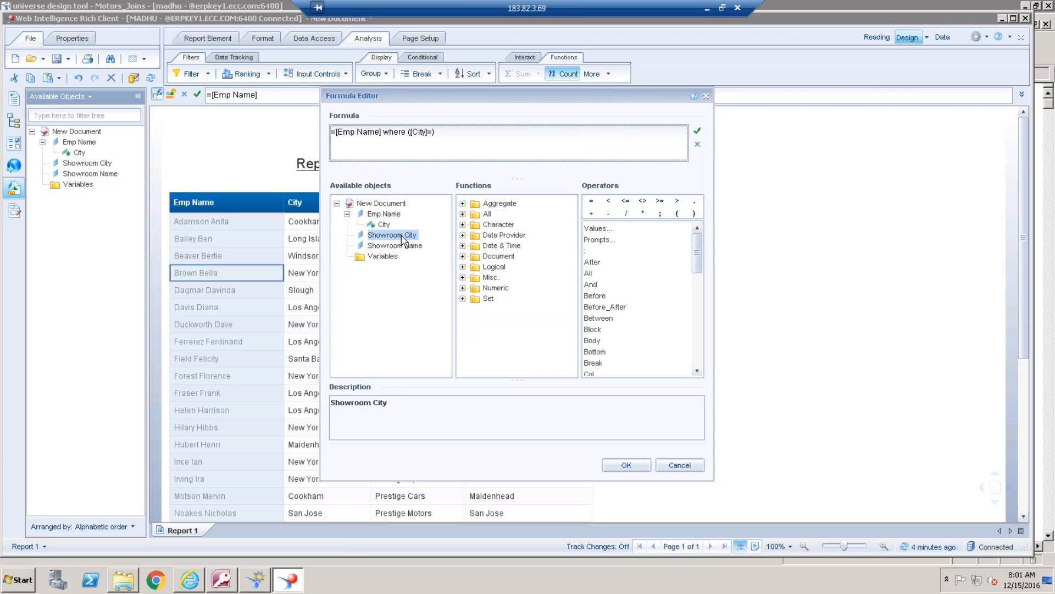
double_click(401, 235)
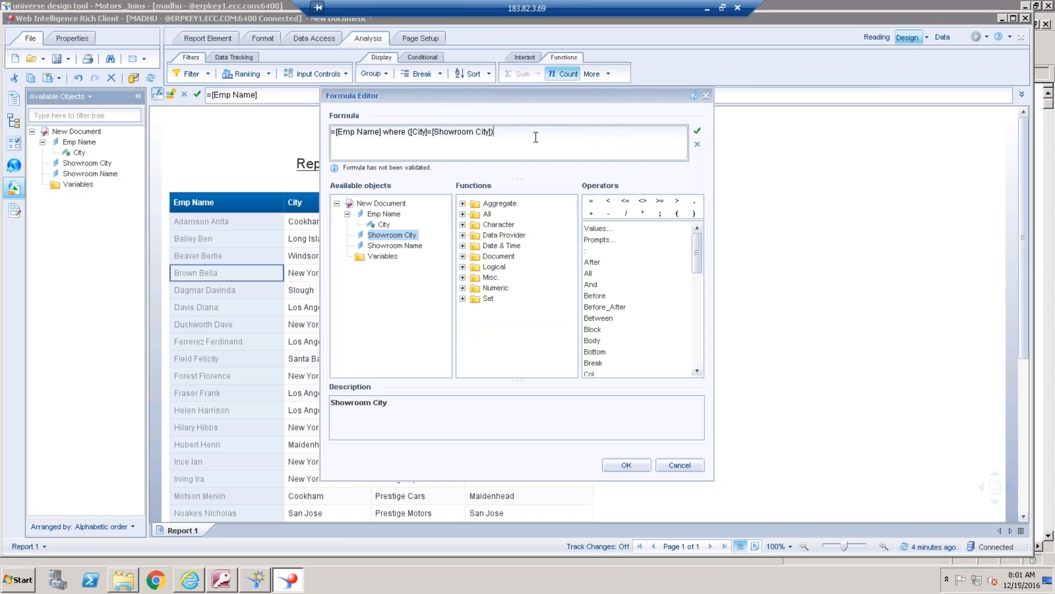
click(698, 132)
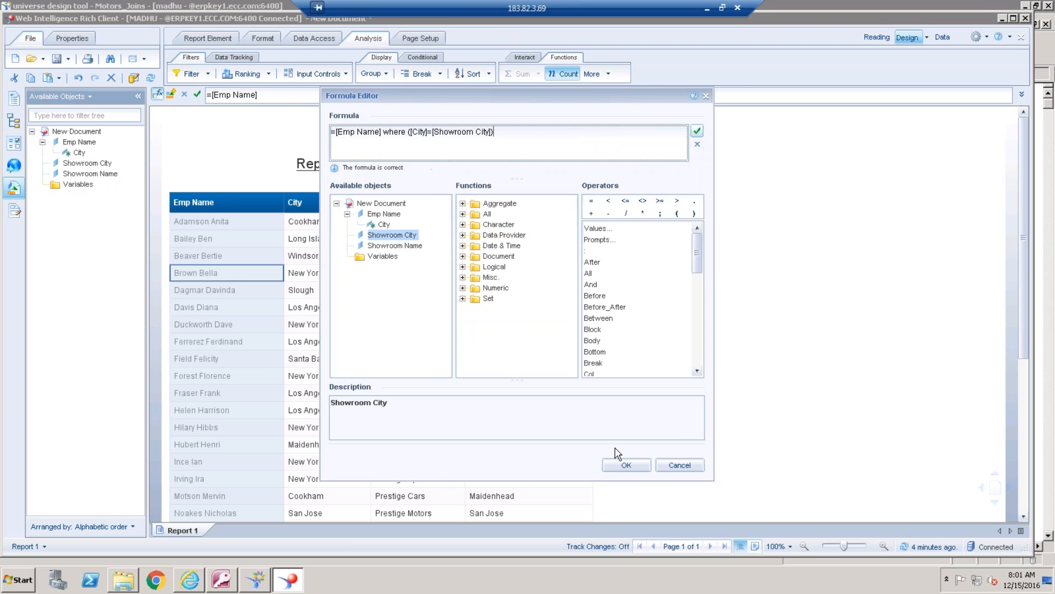
click(625, 465)
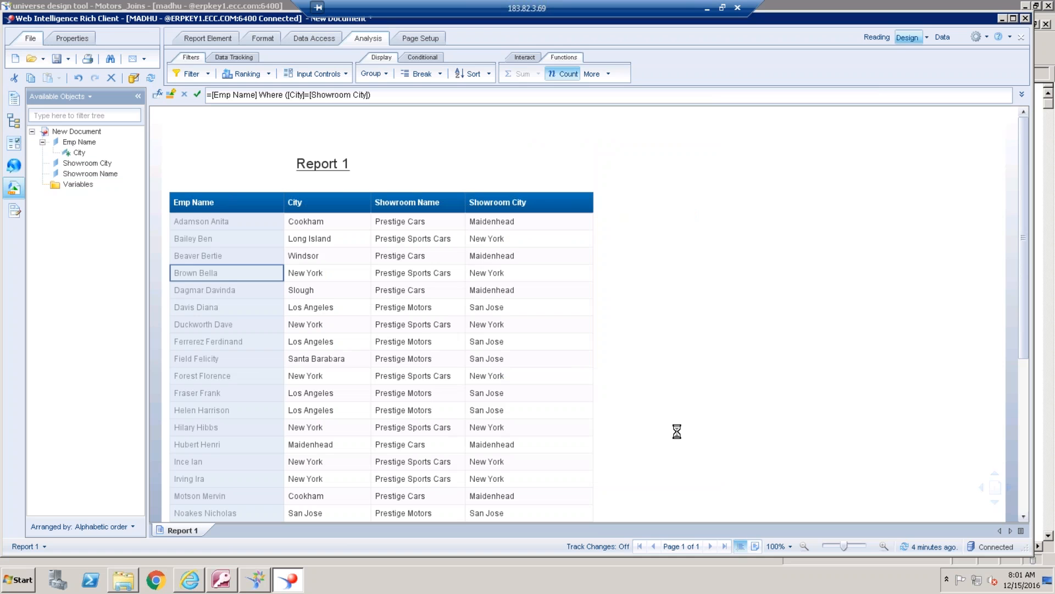
Examine the Emp Name column down to the table's end, checking the blank employee cells and the count
drag(1025, 263, 1026, 346)
scroll(1025, 361, down, 3)
click(231, 371)
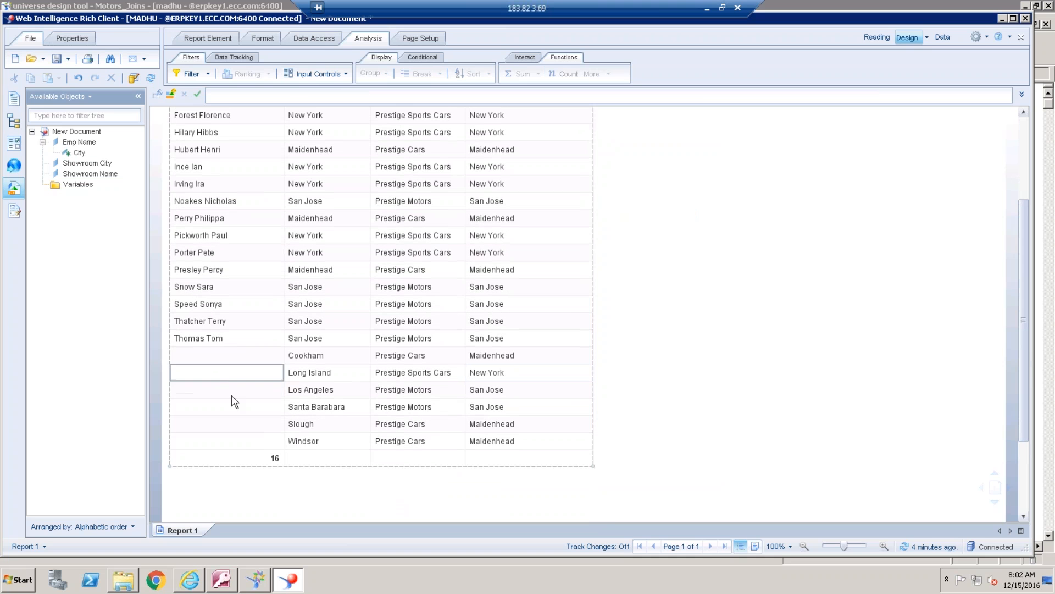
click(239, 359)
click(240, 378)
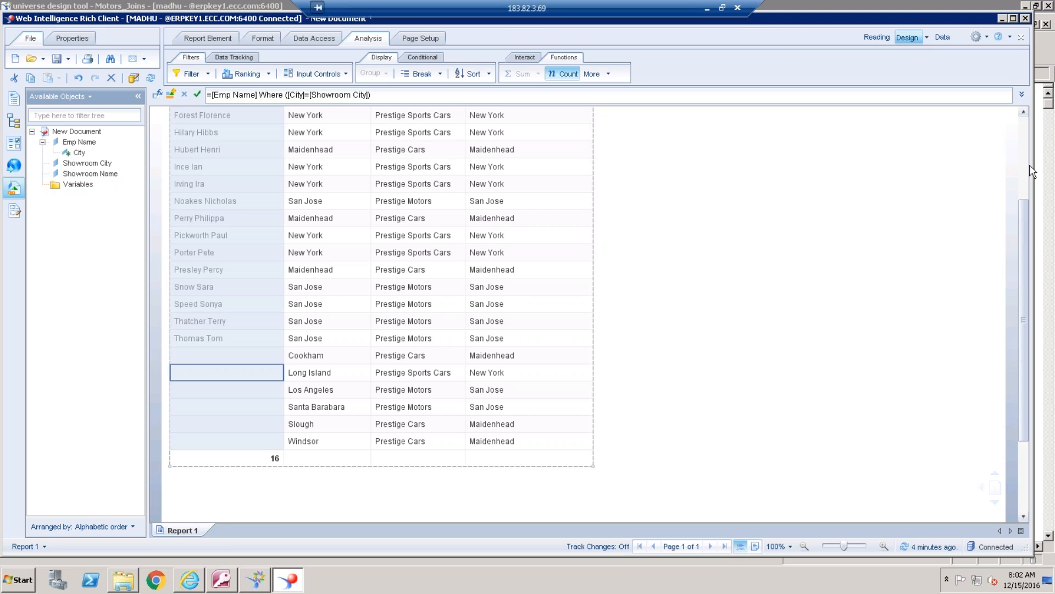
scroll(1024, 187, up, 3)
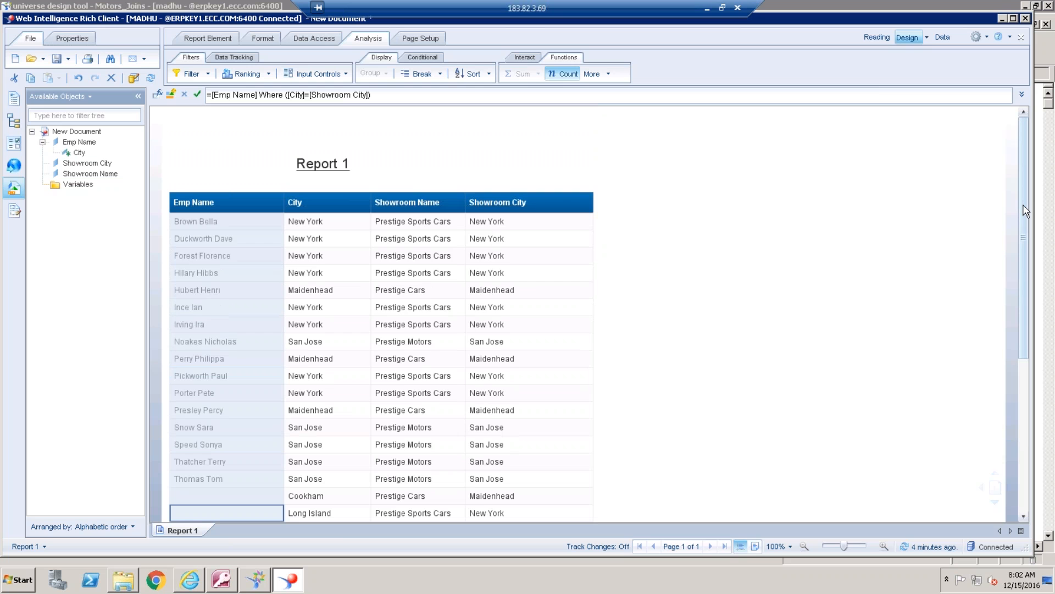
mouse_move(1024, 205)
mouse_down()
mouse_move(1026, 259)
mouse_move(1019, 219)
mouse_up()
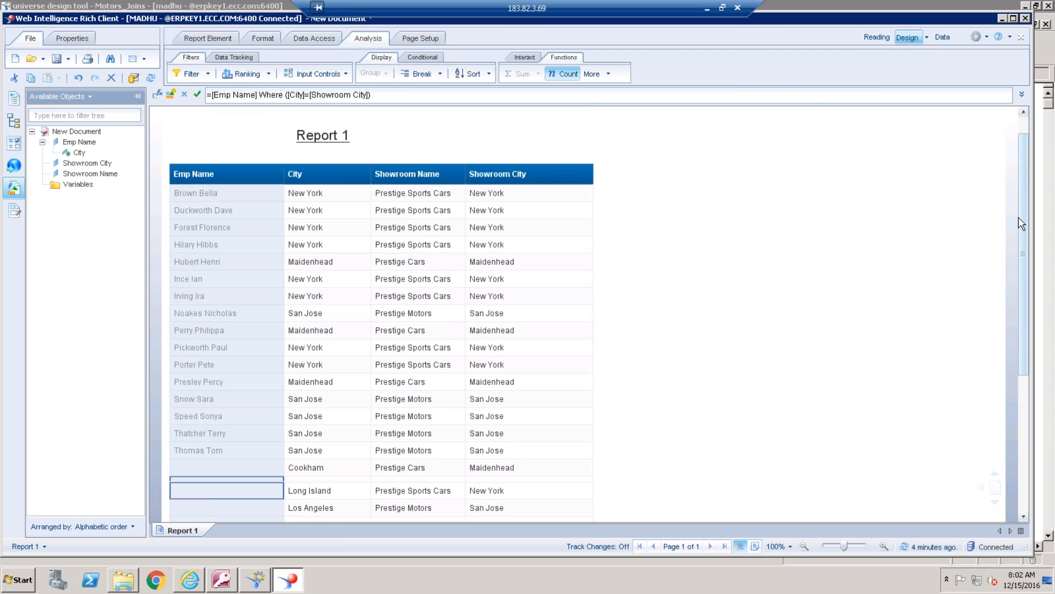
Create a dimension variable named V_Emp from the Emp Name column's formula
click(187, 74)
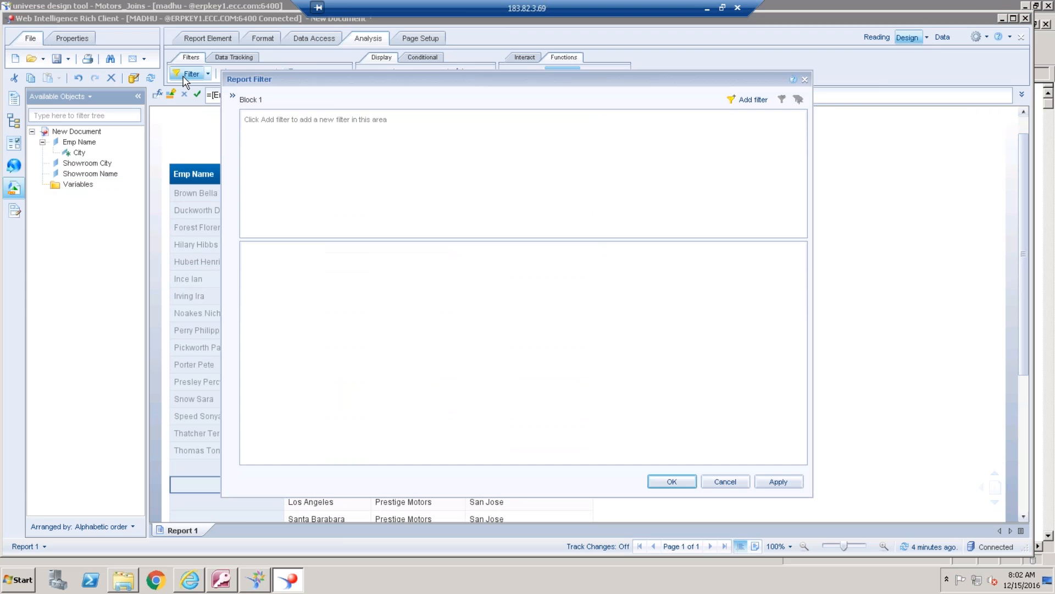
click(805, 82)
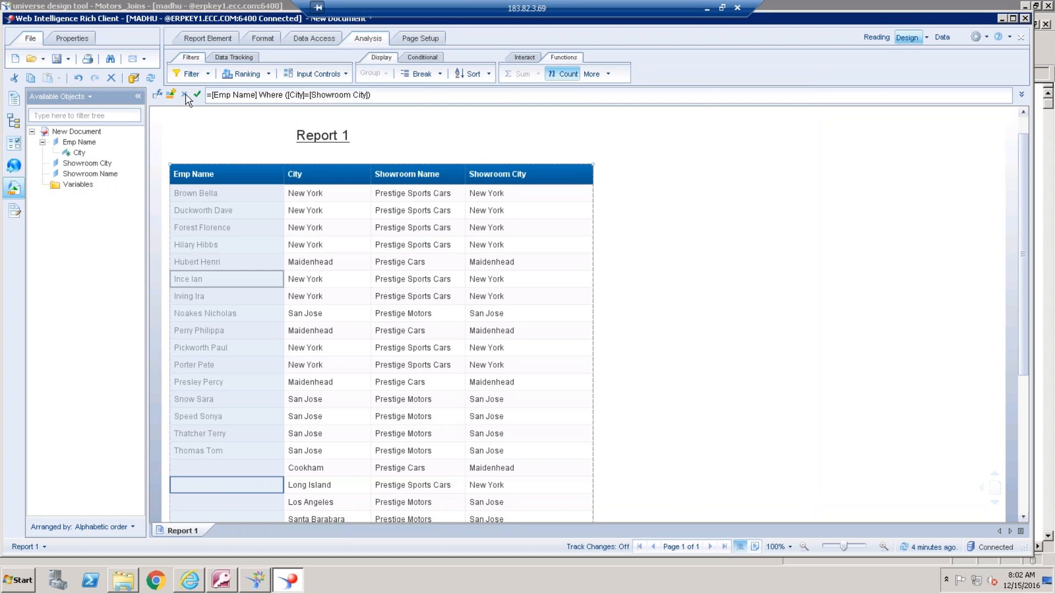
click(171, 95)
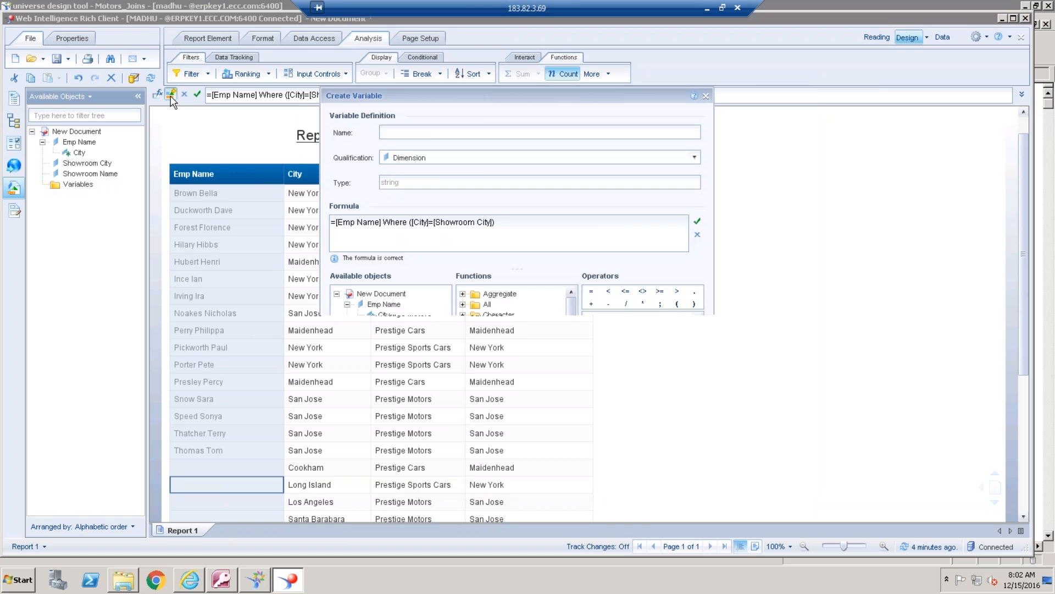
text(V)
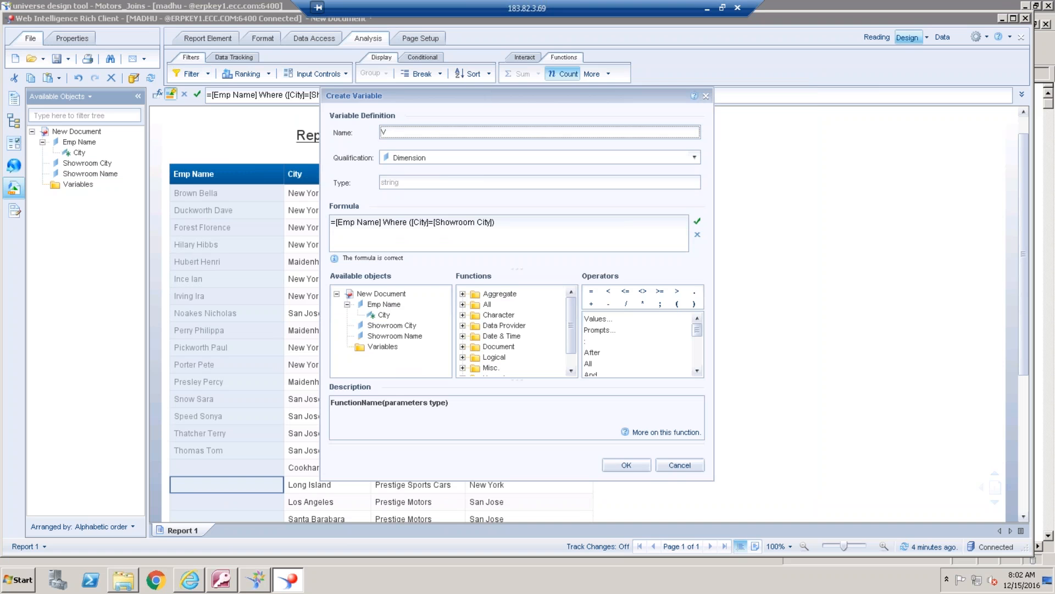
text(_Emp)
click(644, 467)
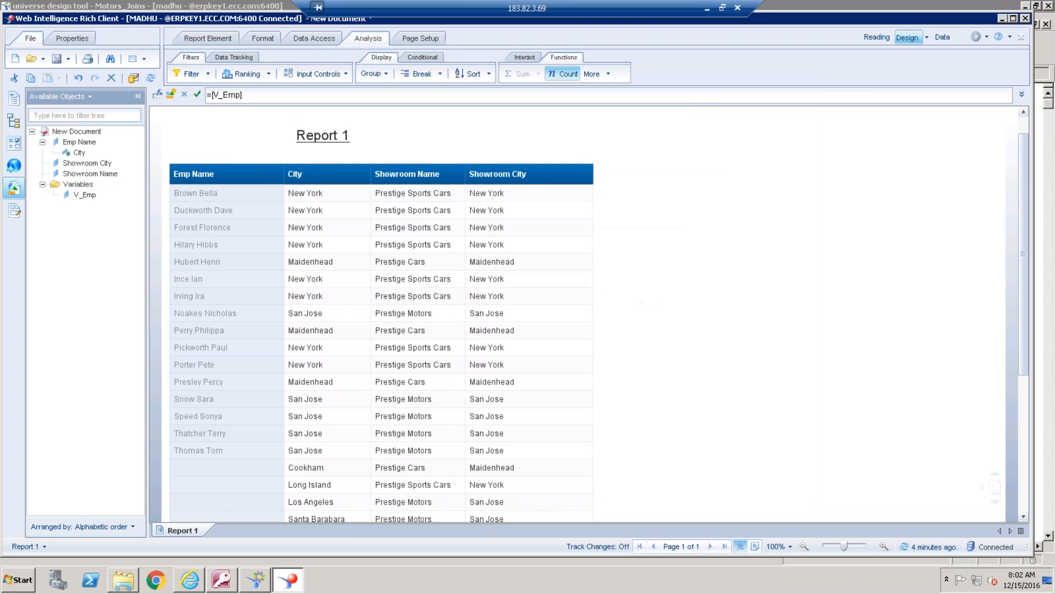
Filter the report table to rows where V_Emp is not null
click(273, 278)
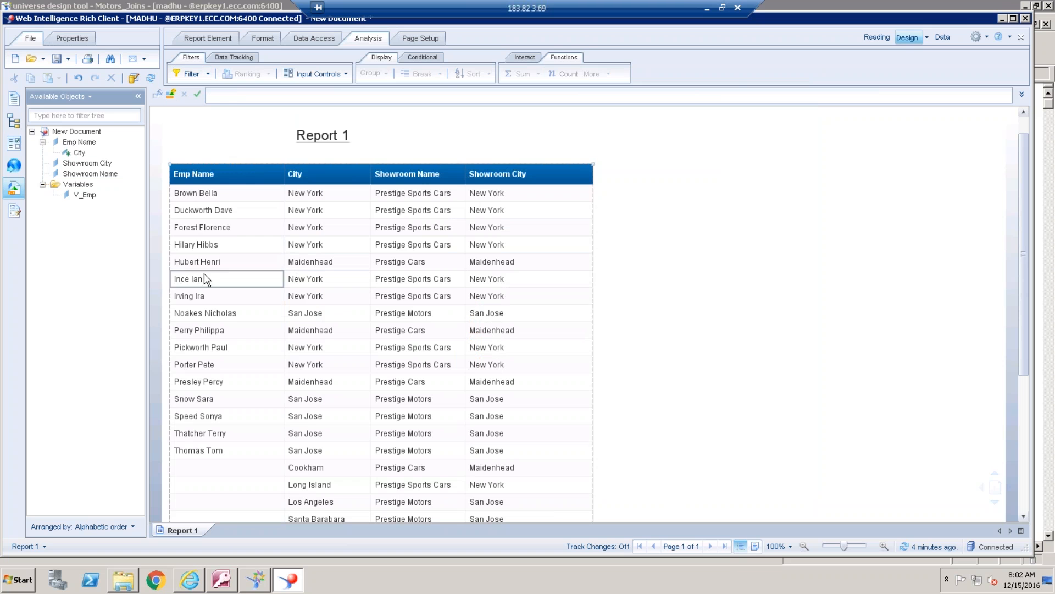
click(192, 74)
click(374, 124)
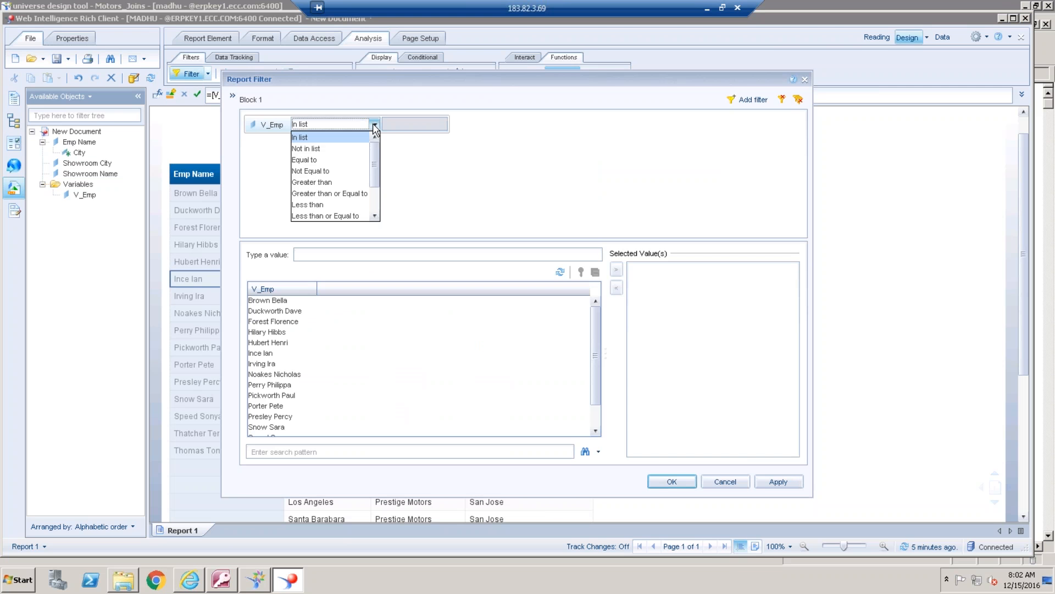
drag(377, 188, 373, 217)
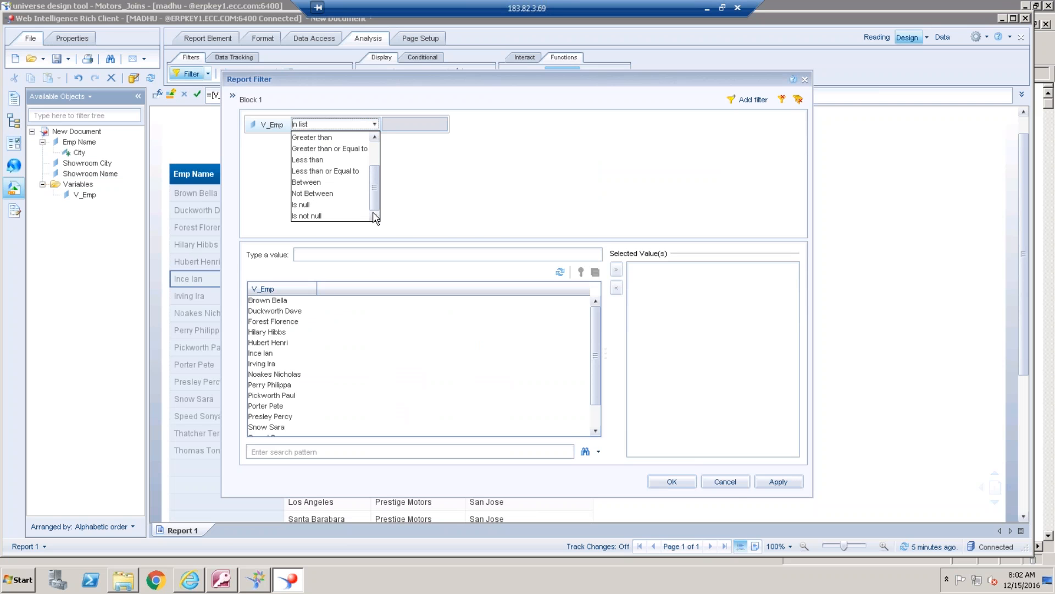
click(329, 216)
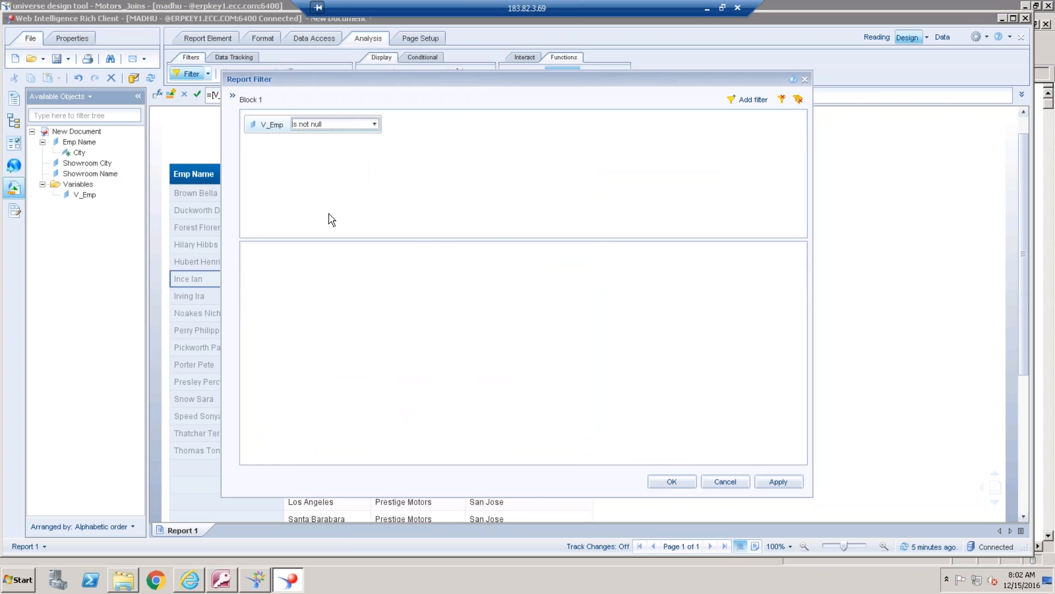
click(681, 481)
click(876, 328)
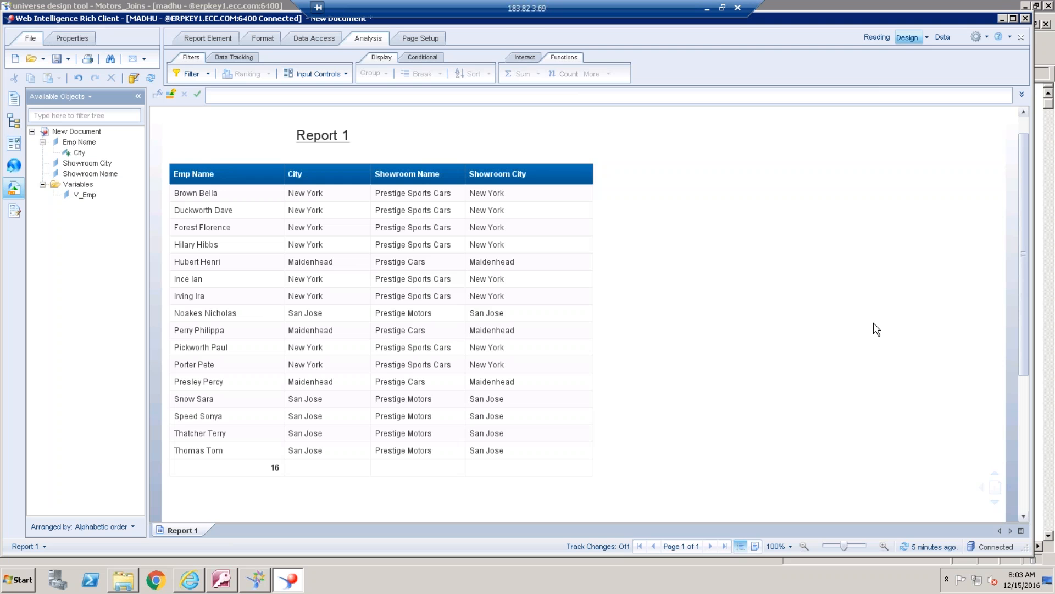
Edit the report's query and add a query filter on the employee City with the Equal to operator
click(325, 39)
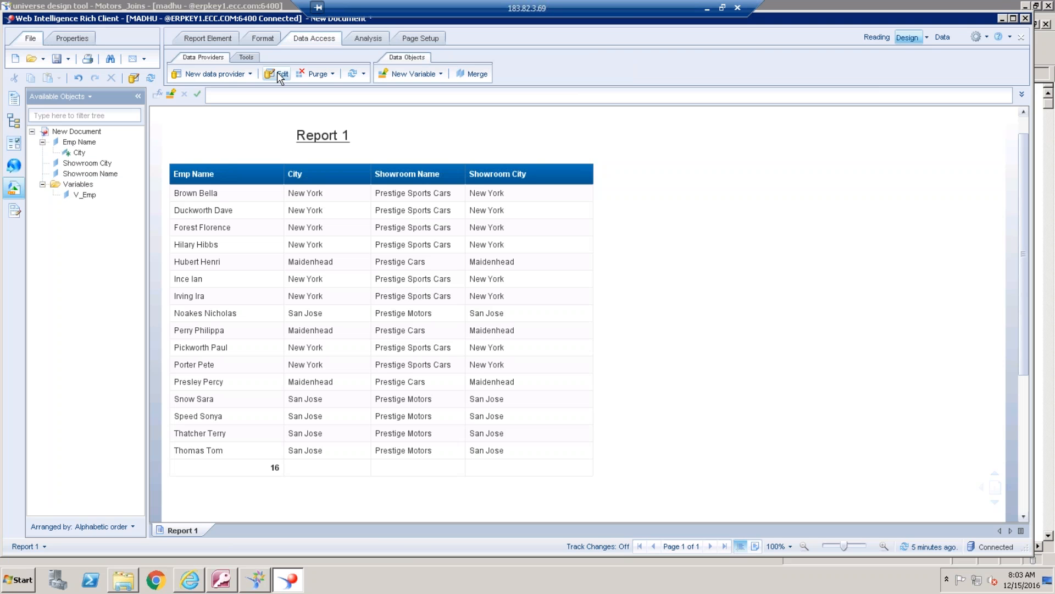
click(282, 77)
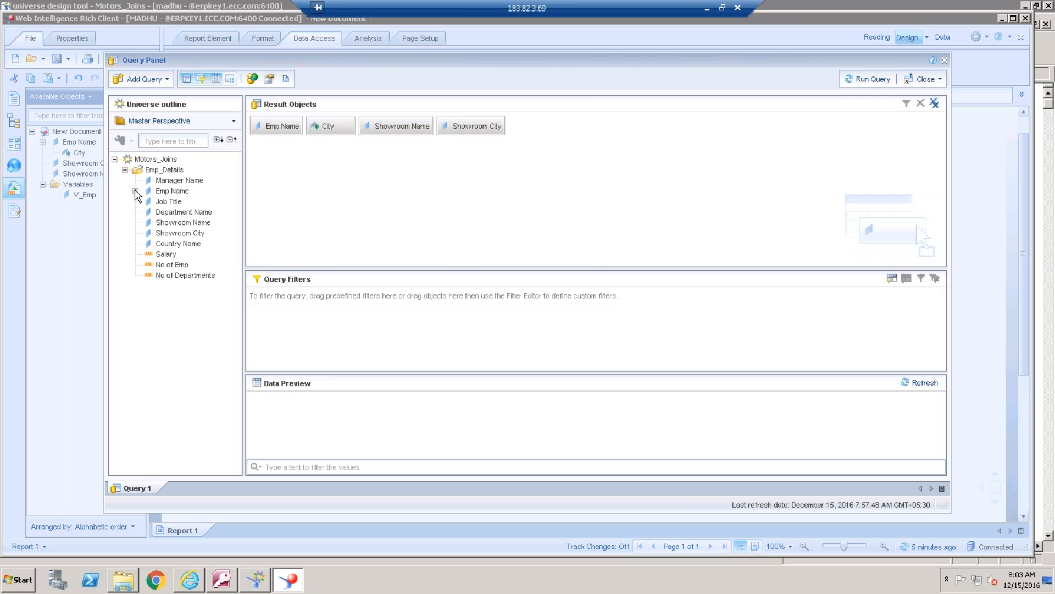
click(136, 192)
drag(177, 203, 370, 311)
click(368, 301)
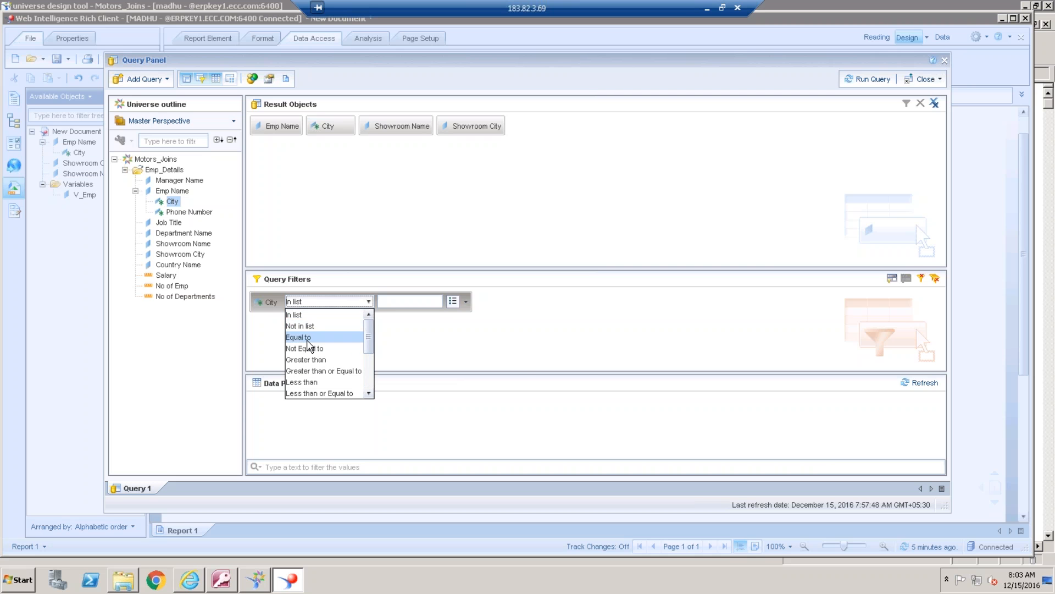
click(307, 337)
Compare the City filter with the Showroom City object from this query and run the query
click(465, 302)
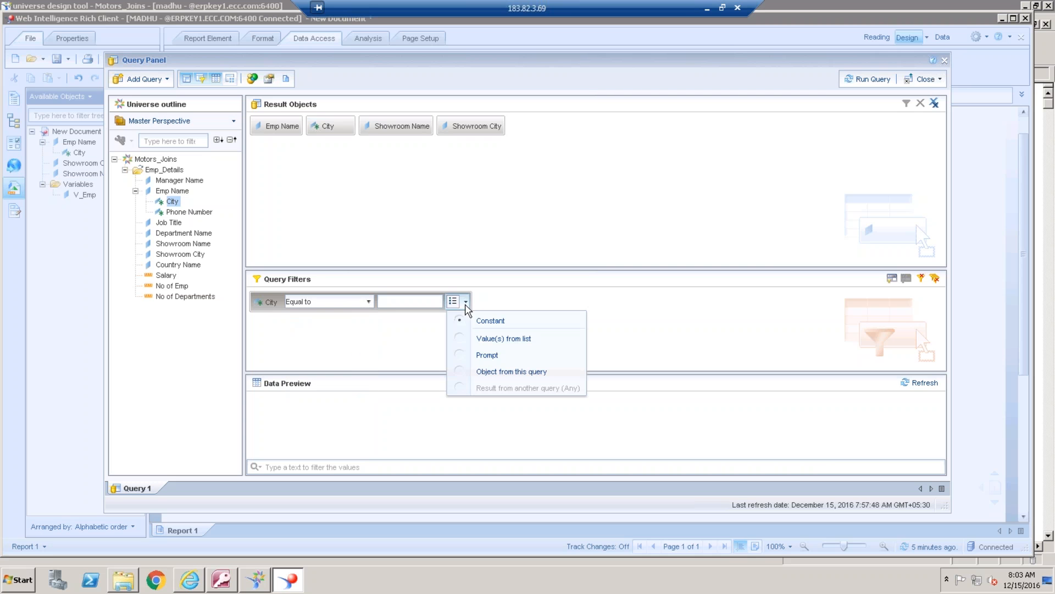
click(512, 372)
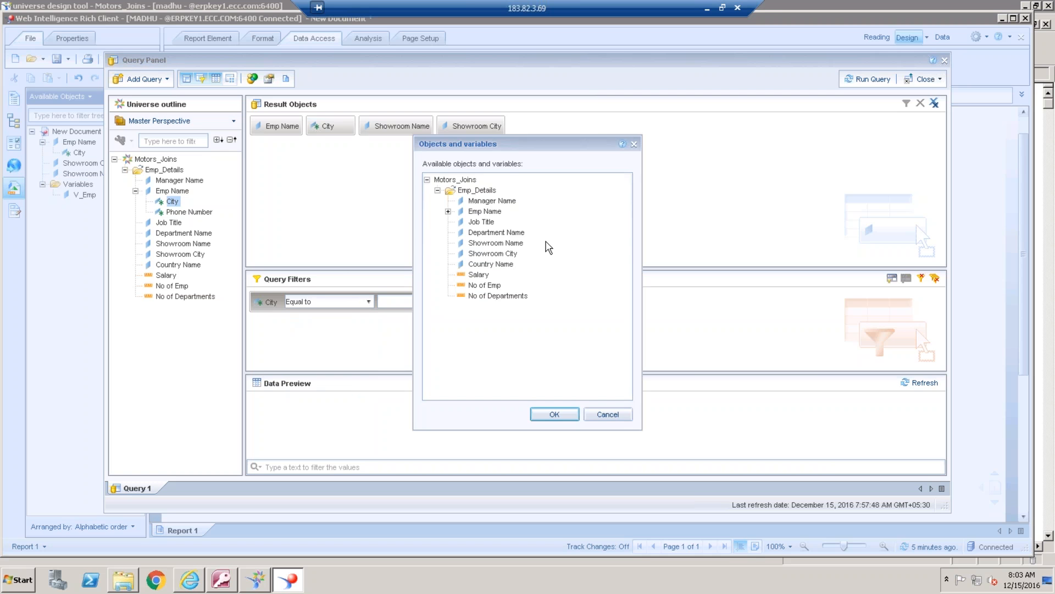
click(511, 254)
double_click(511, 253)
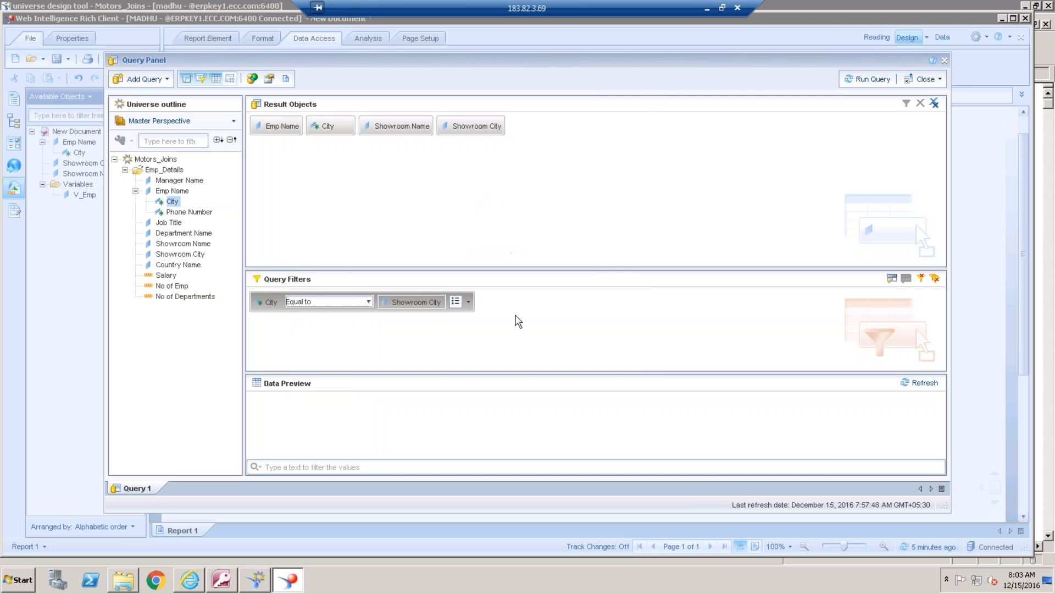
click(468, 302)
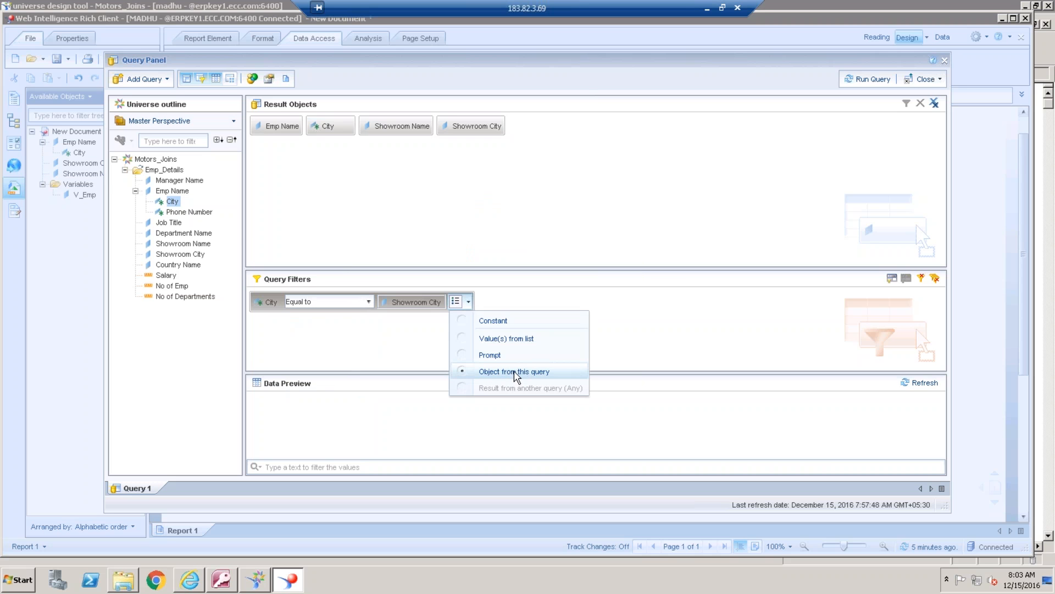
click(727, 220)
click(868, 80)
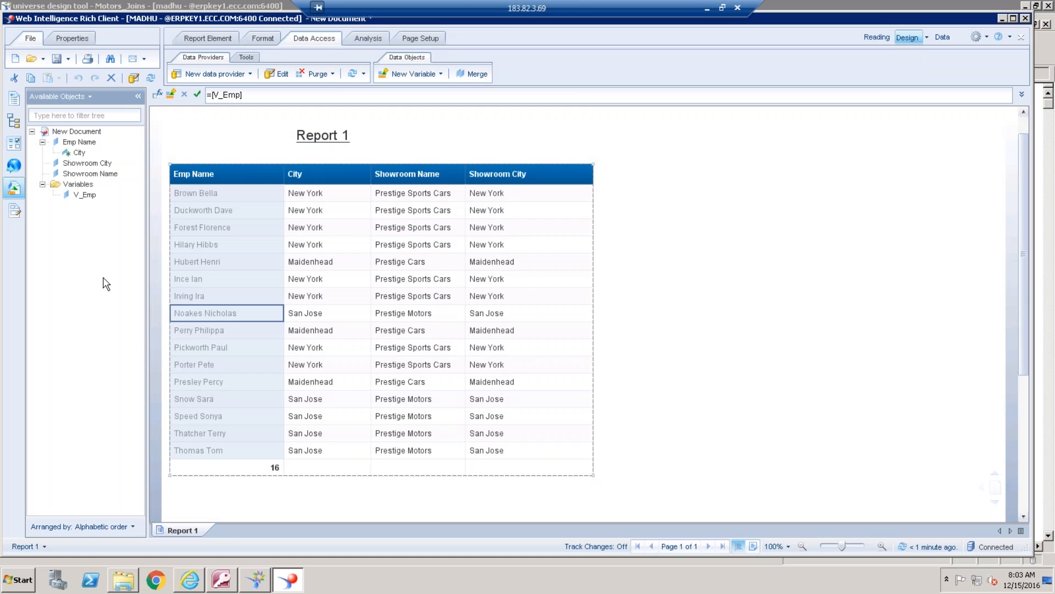
Replace the table's V_Emp column with the Emp Name object placed before City, and add a count of its values
key(Delete)
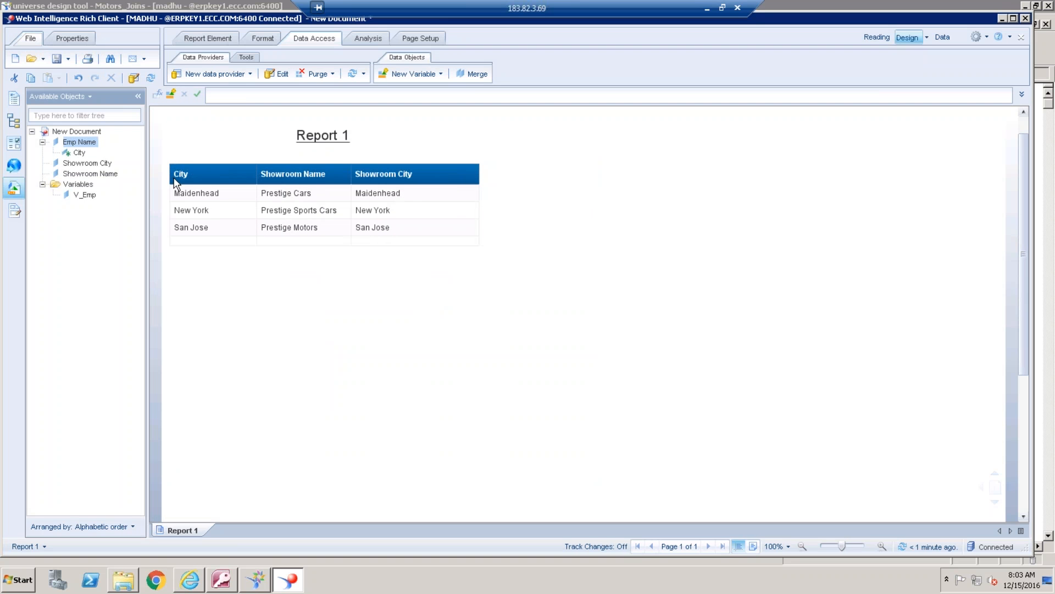
mouse_move(176, 182)
mouse_down()
mouse_move(194, 195)
mouse_move(176, 179)
mouse_up()
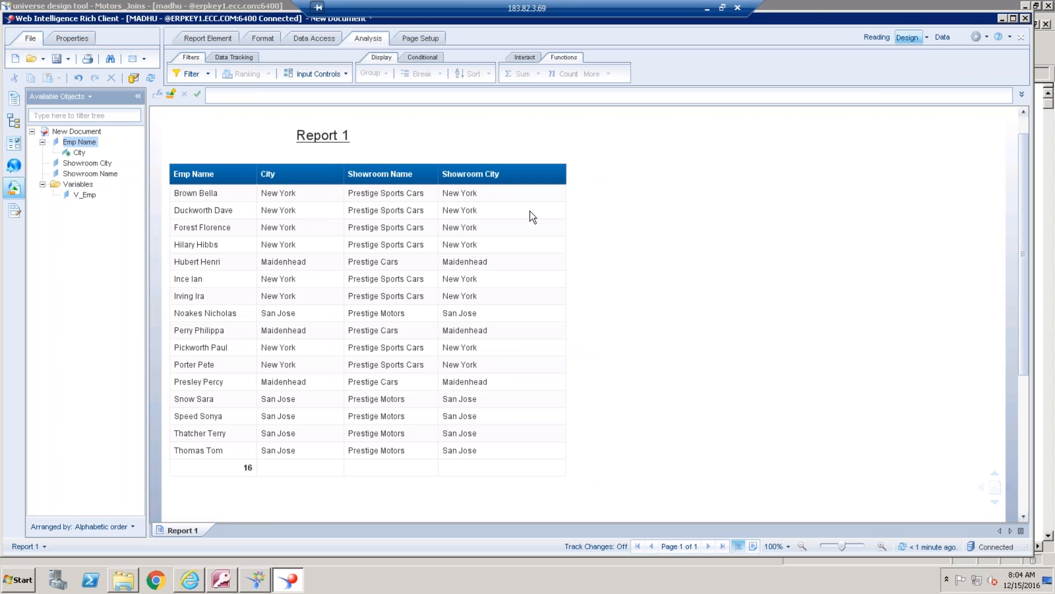
click(560, 193)
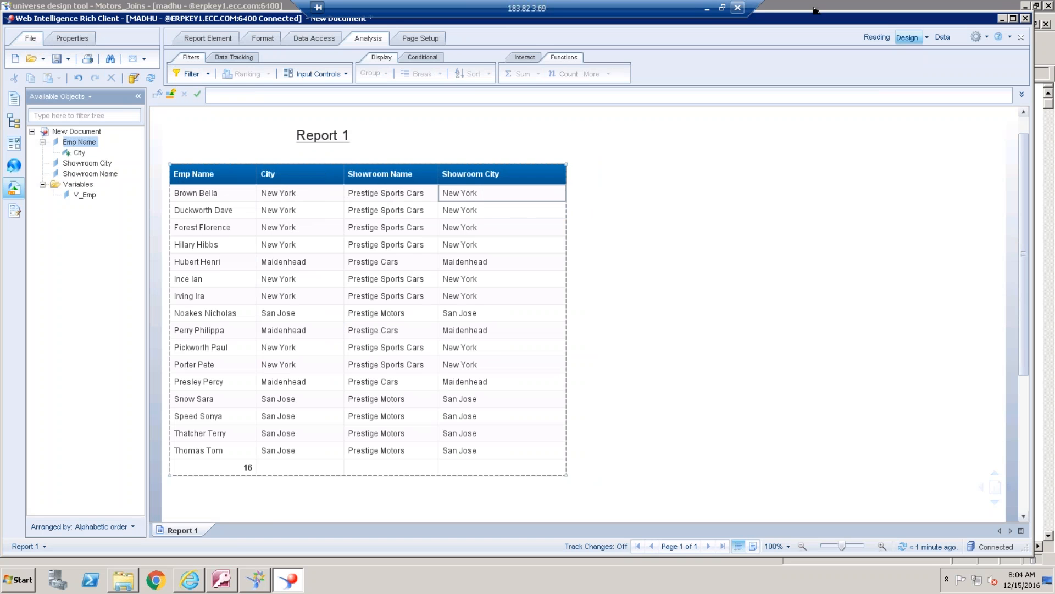
Switch to Paint and delete the Theta Join and Between notes from the canvas
click(707, 9)
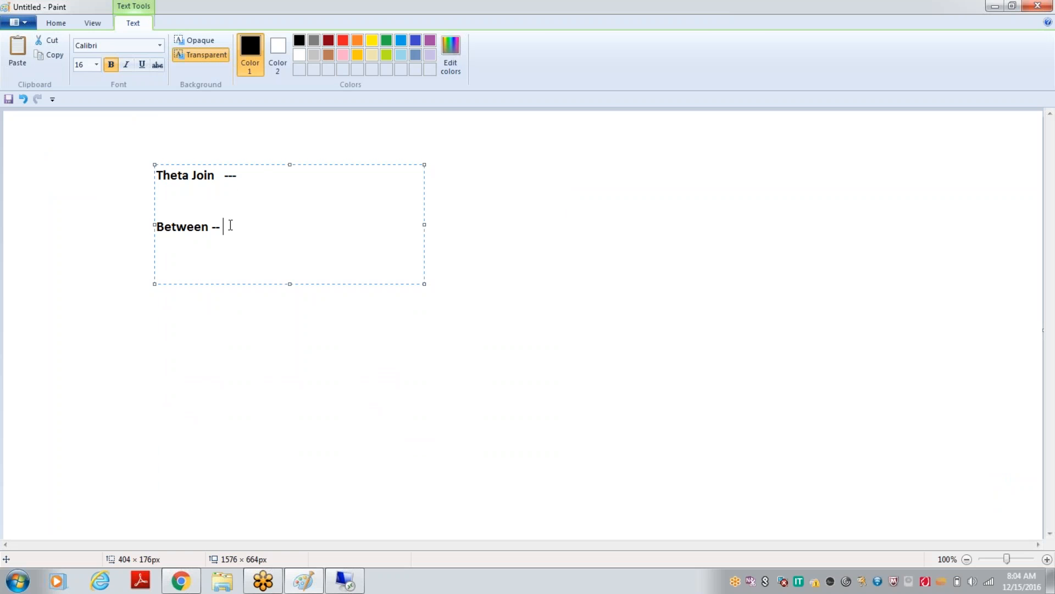
key(ctrl+a)
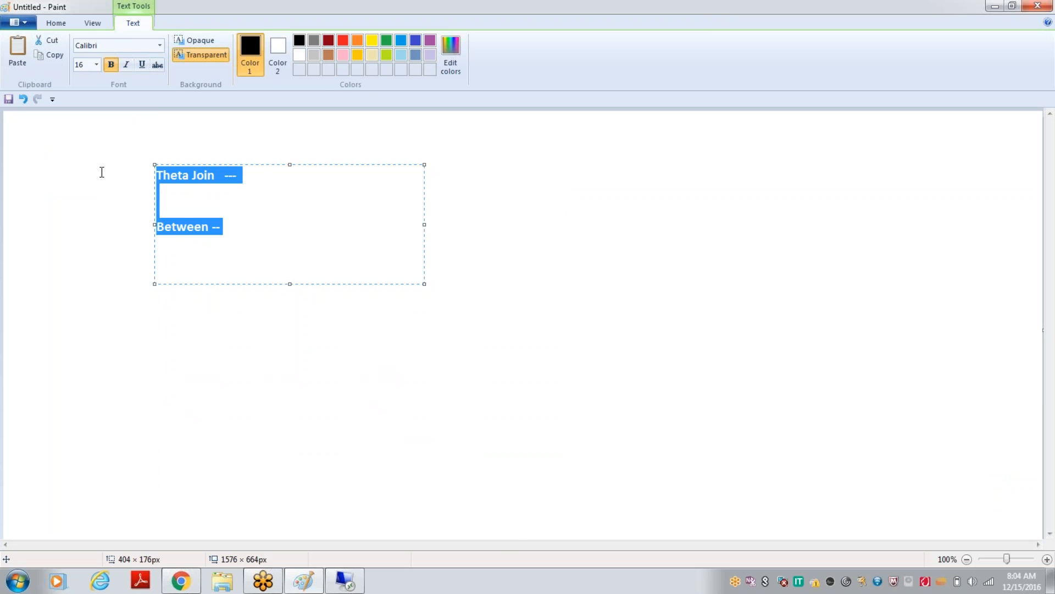
click(102, 172)
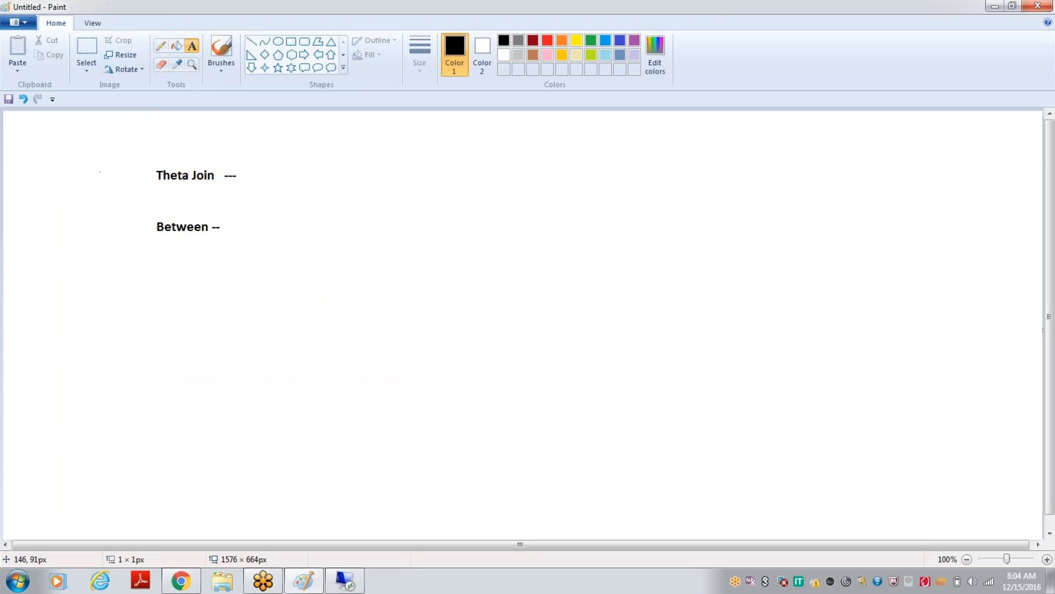
click(98, 160)
click(402, 361)
click(91, 71)
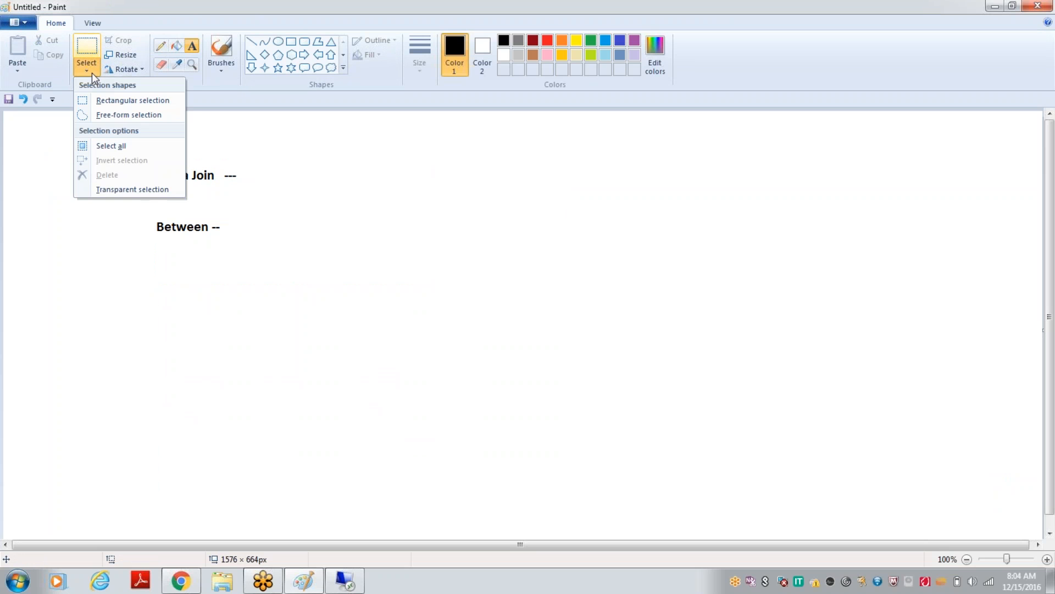
click(111, 100)
drag(121, 149, 274, 267)
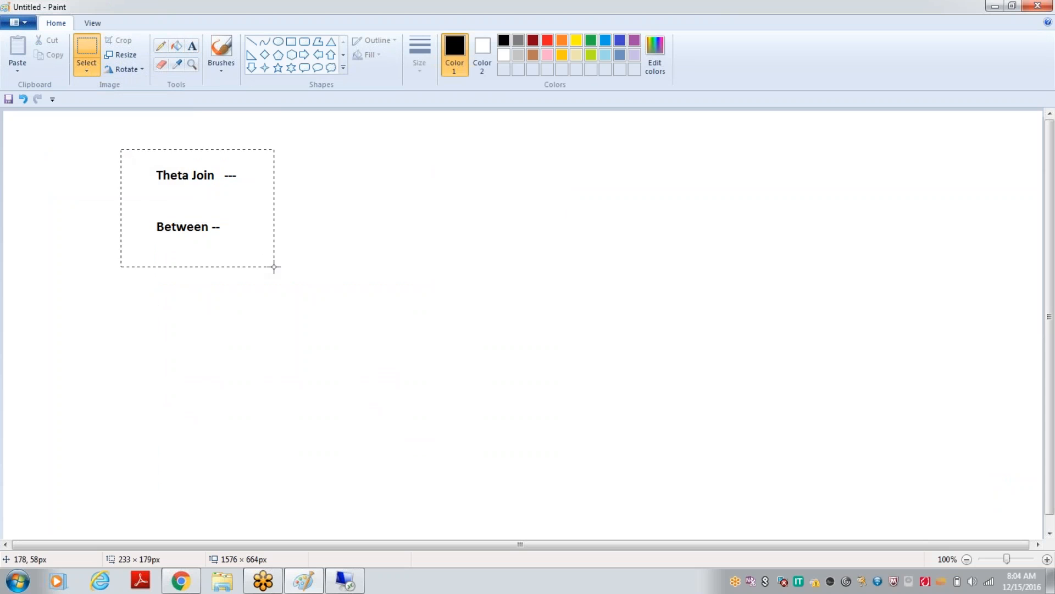
key(Delete)
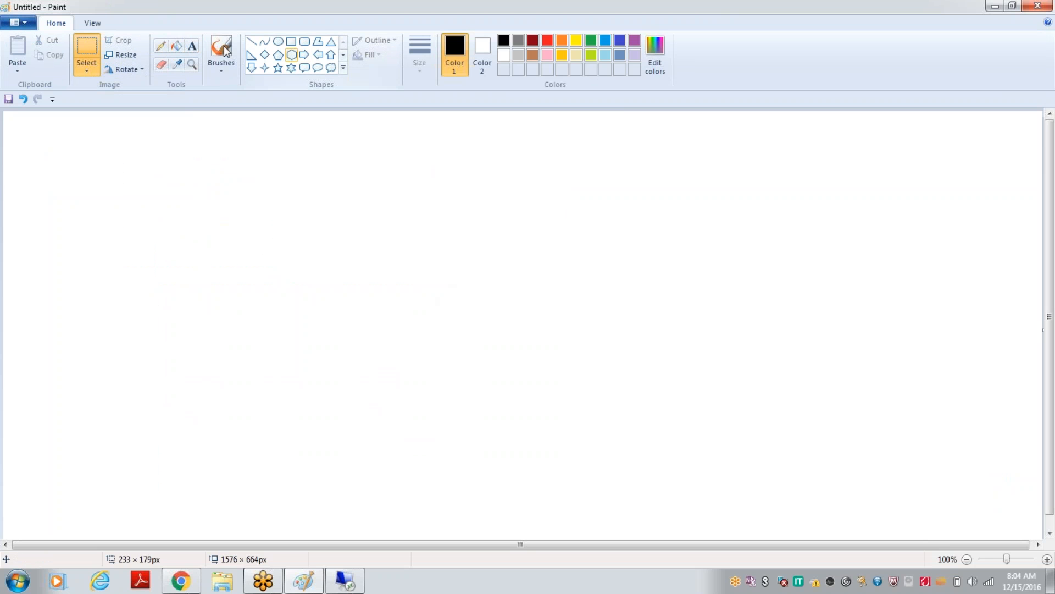
Add a text box of about 481 × 216 px listing Loops --, Fan and Chasm on separate lines
click(192, 48)
drag(103, 141, 424, 287)
text(Loops)
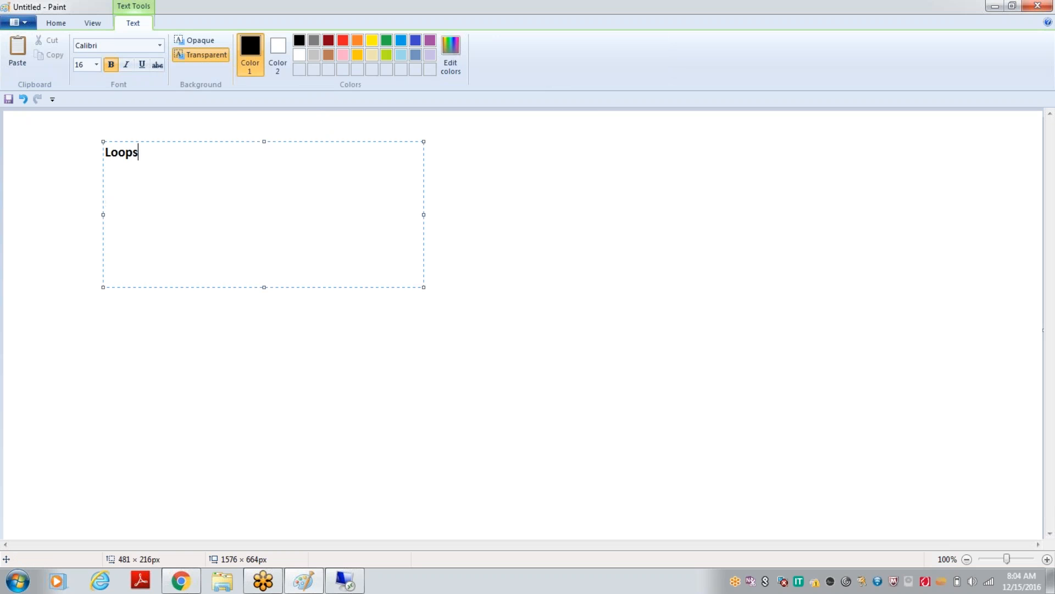
key(Return)
text(Fan)
key(Return)
text(Chasm)
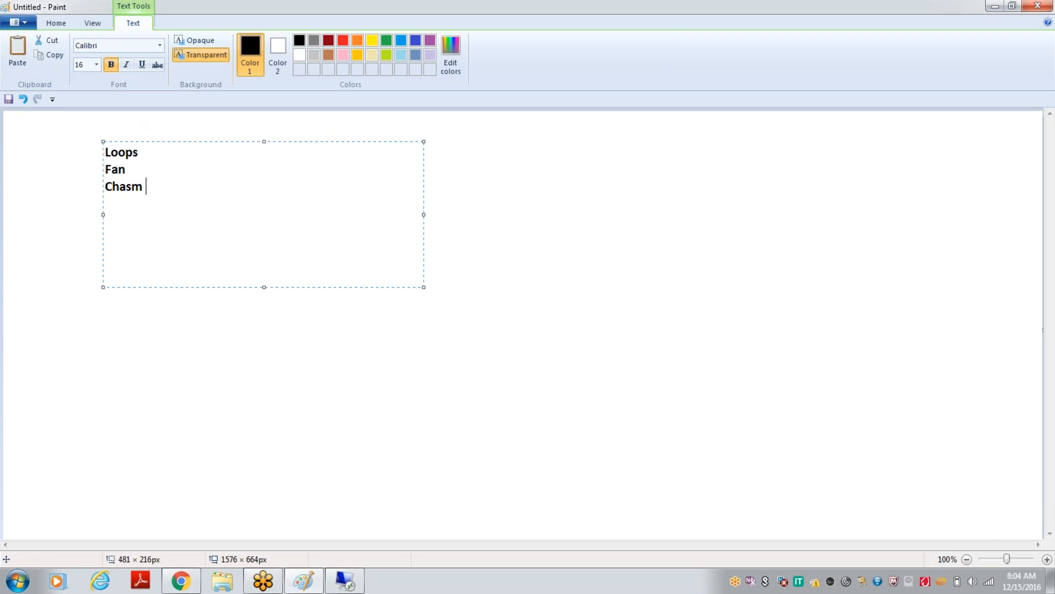
click(156, 150)
text(--)
Delete the Loops, Fan and Chasm text and leave the text box
drag(155, 187, 104, 149)
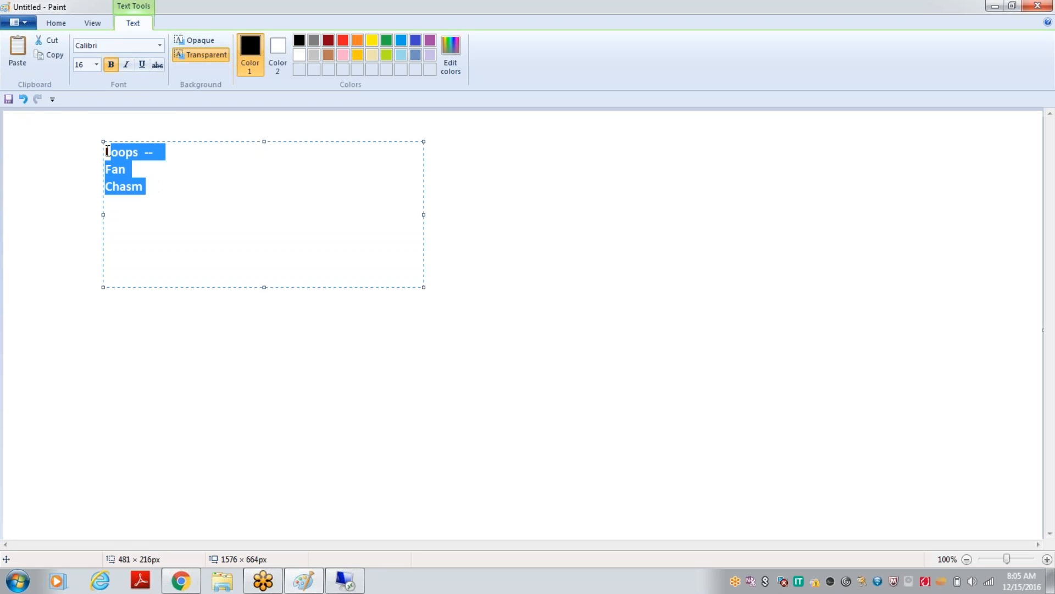
key(Delete)
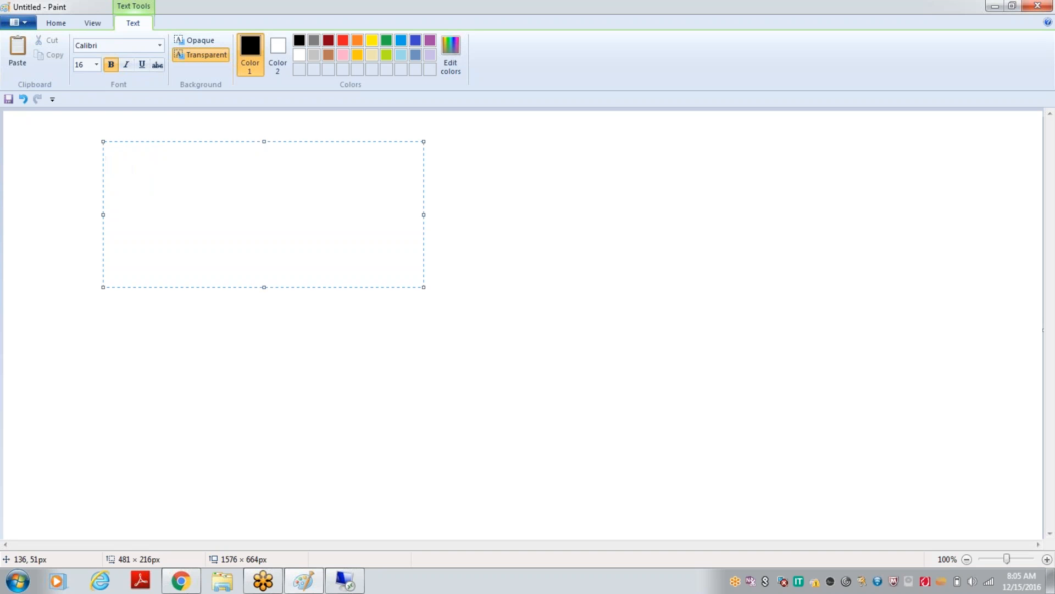
click(438, 381)
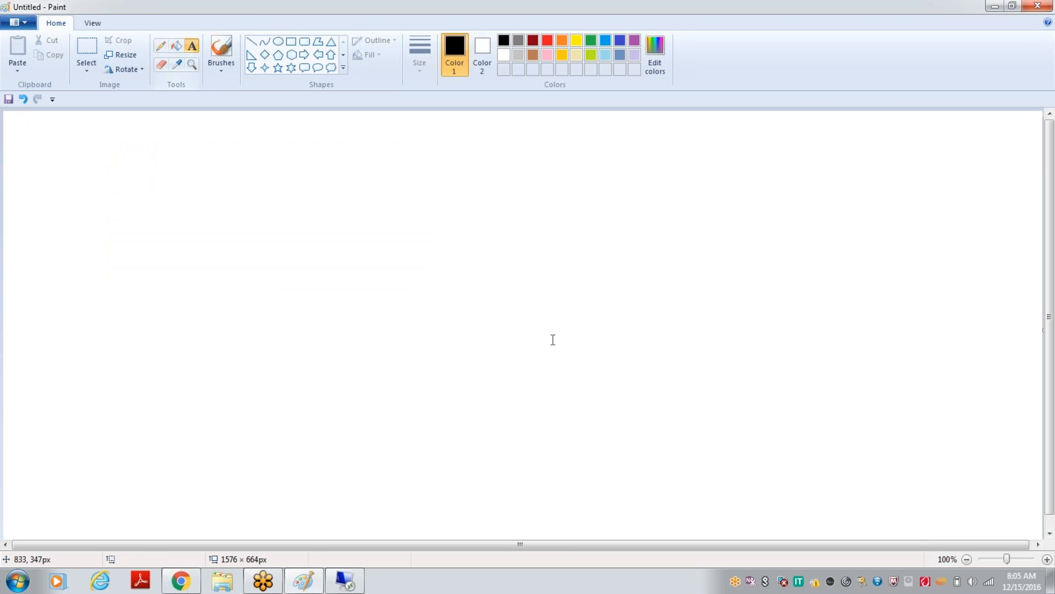
Add a text box of about 171 × 212 px in the canvas's lower middle, listing Custid and Cname on separate lines
drag(481, 356, 628, 498)
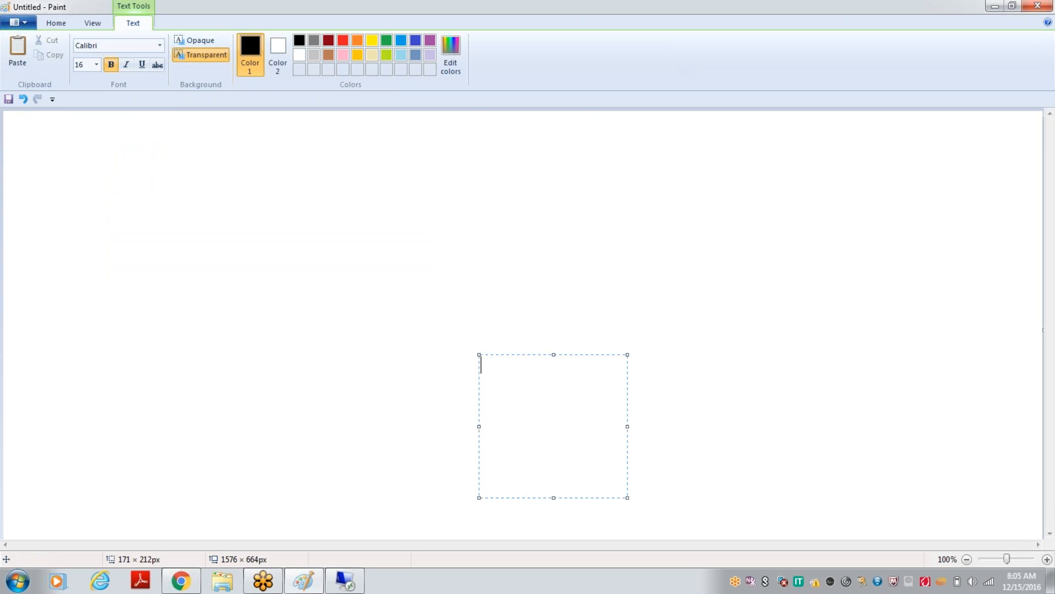
text(CustName)
key(BackSpace)
key(BackSpace)
key(BackSpace)
key(BackSpace)
text(id)
key(Return)
text(N)
key(BackSpace)
text(Cname)
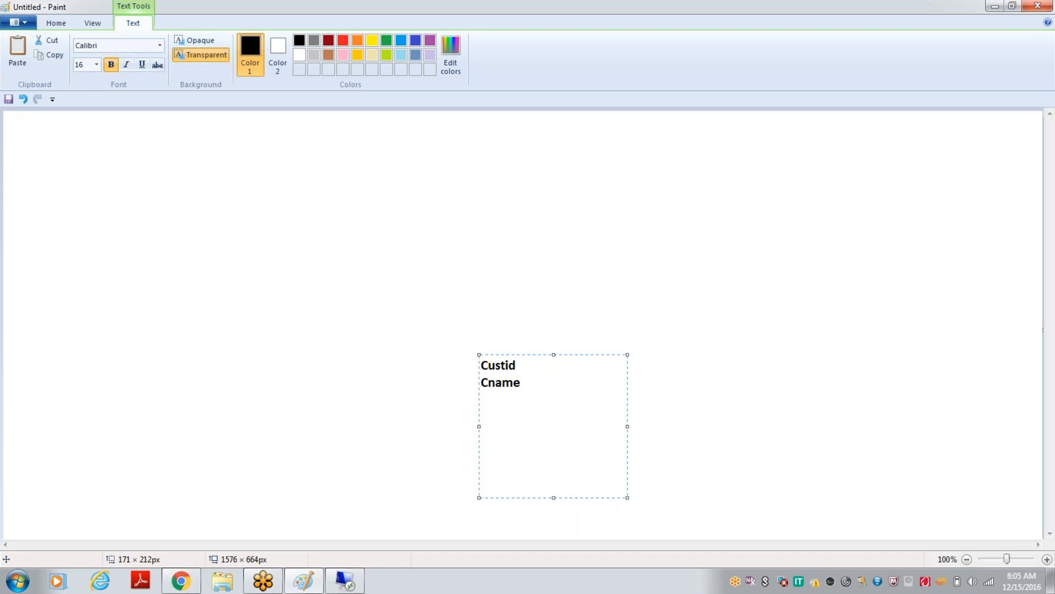
Add CityId as the third line of the customer list and draw a rectangle around the list
key(Return)
text(CityId)
click(829, 492)
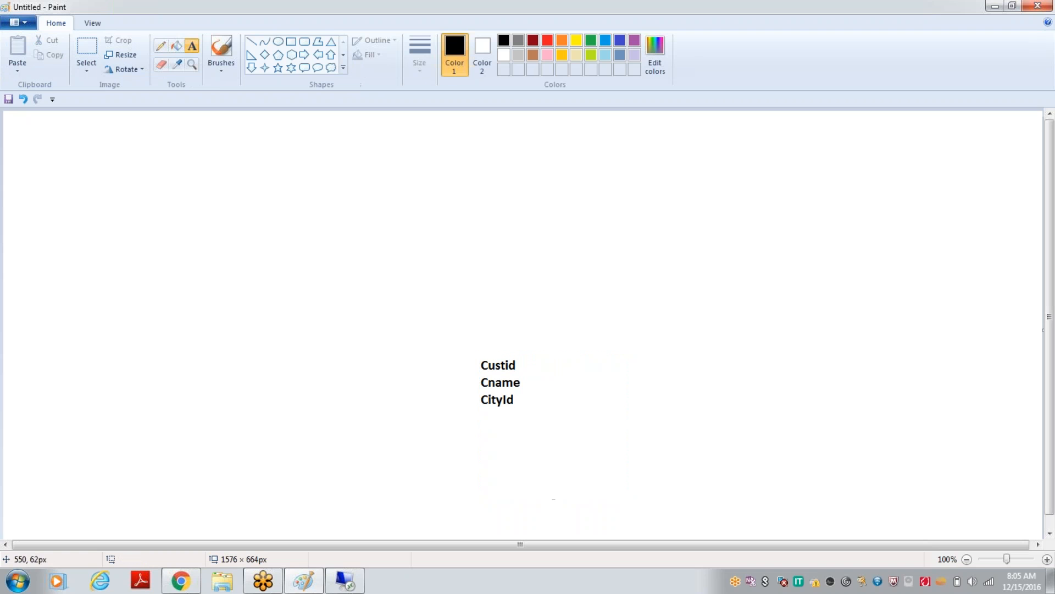
click(294, 43)
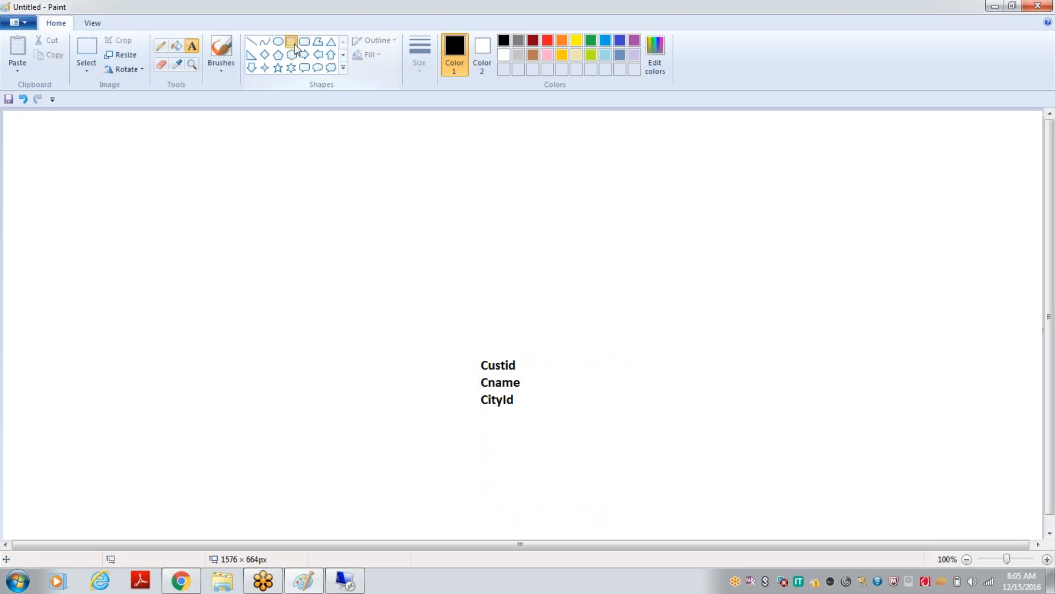
drag(462, 340, 551, 451)
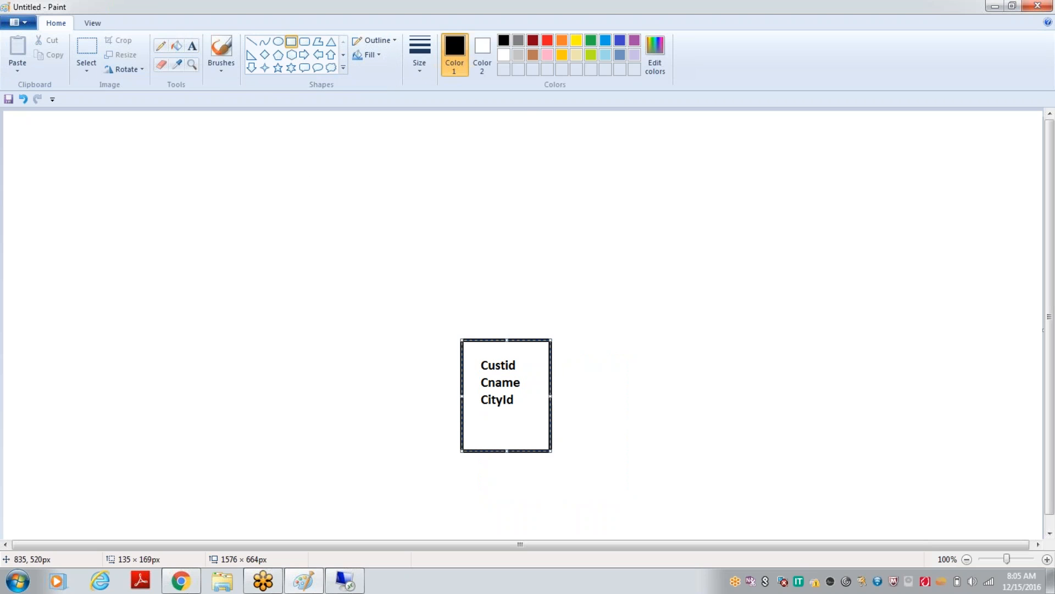
Create a text box of about 161 × 181 px to the right of the customer table, with CUst_id as its first line
click(194, 48)
drag(630, 337, 776, 458)
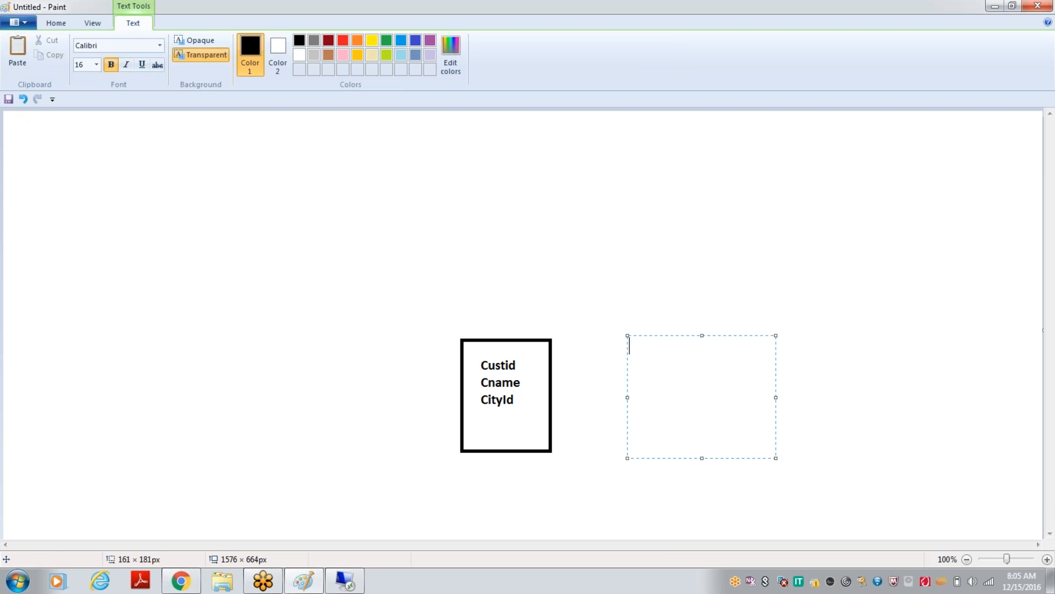
text(Res)
key(BackSpace)
key(BackSpace)
key(BackSpace)
text(C)
key(BackSpace)
text(CUst_id)
Add the lines Reserv_id and Resort_id below CUst_id and finish the text
key(Return)
text(Res)
key(BackSpace)
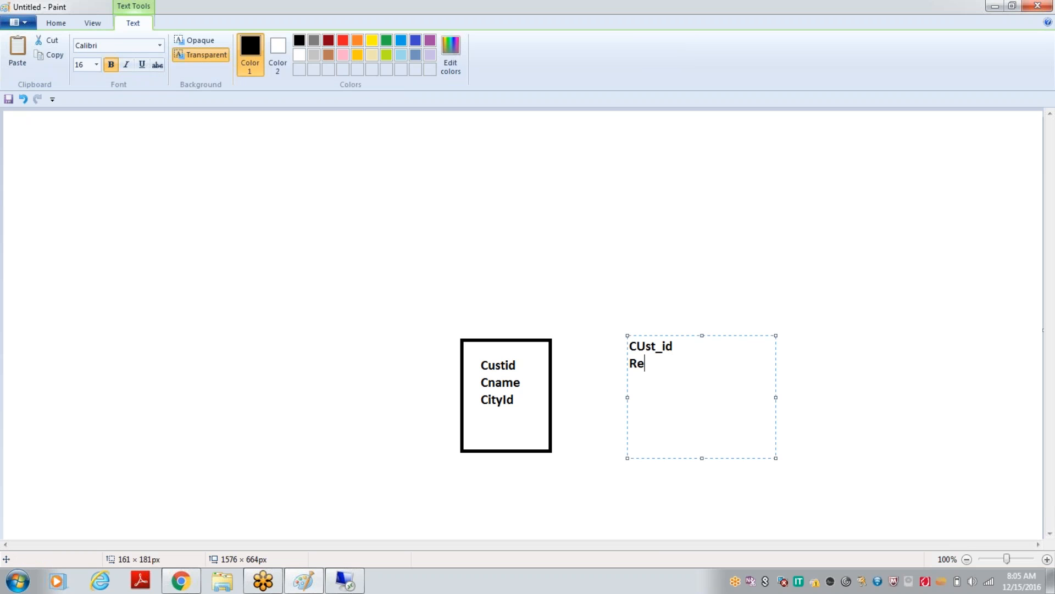
text(serv_)
text(id)
text(Res)
text(o)
text(rt)
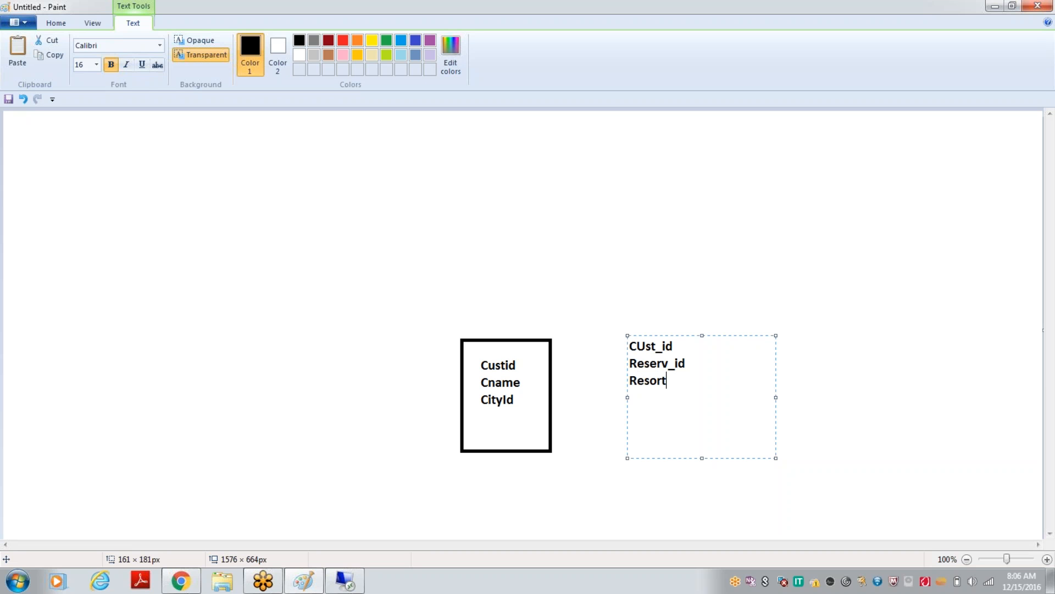
text(_id)
click(913, 501)
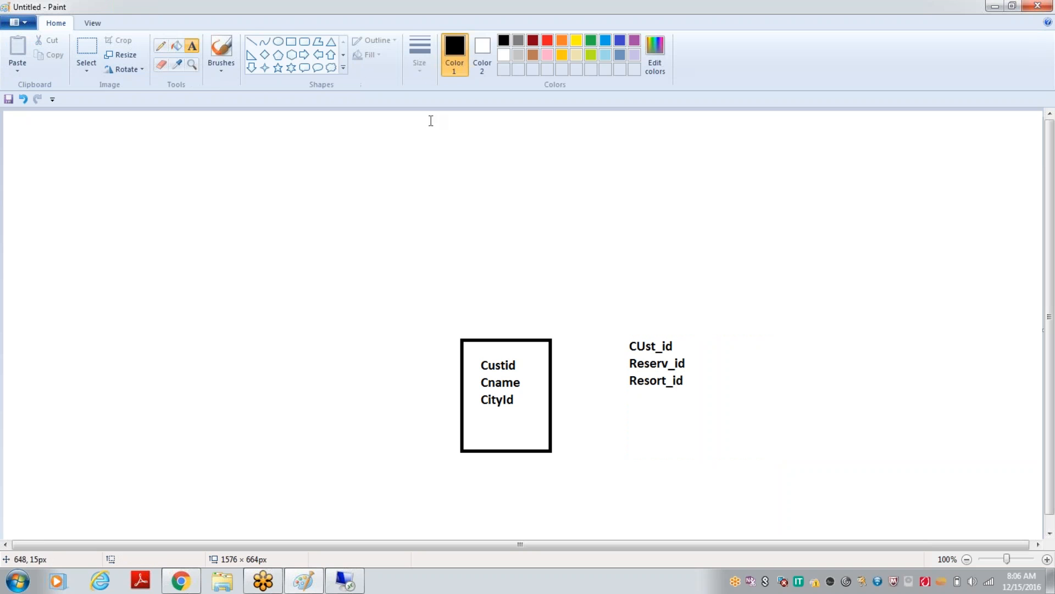
Draw a rectangle around the list of CUst_id, Reserv_id and Resort_id
click(295, 46)
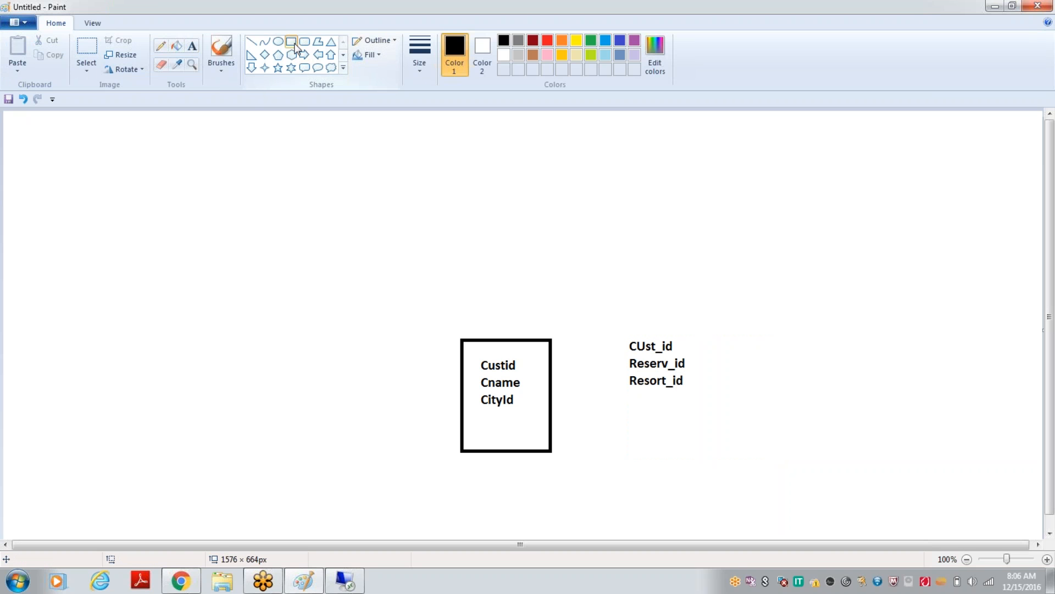
drag(621, 328, 712, 434)
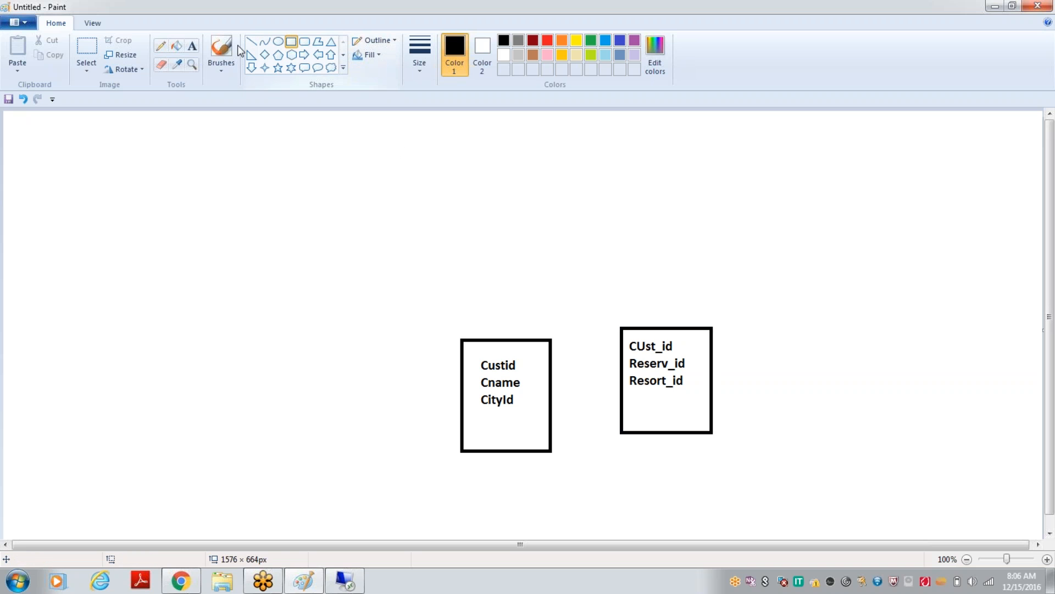
Create a text box of about 136 × 175 px above and to the right of the reservation table, with Resort_id as its first line
click(193, 46)
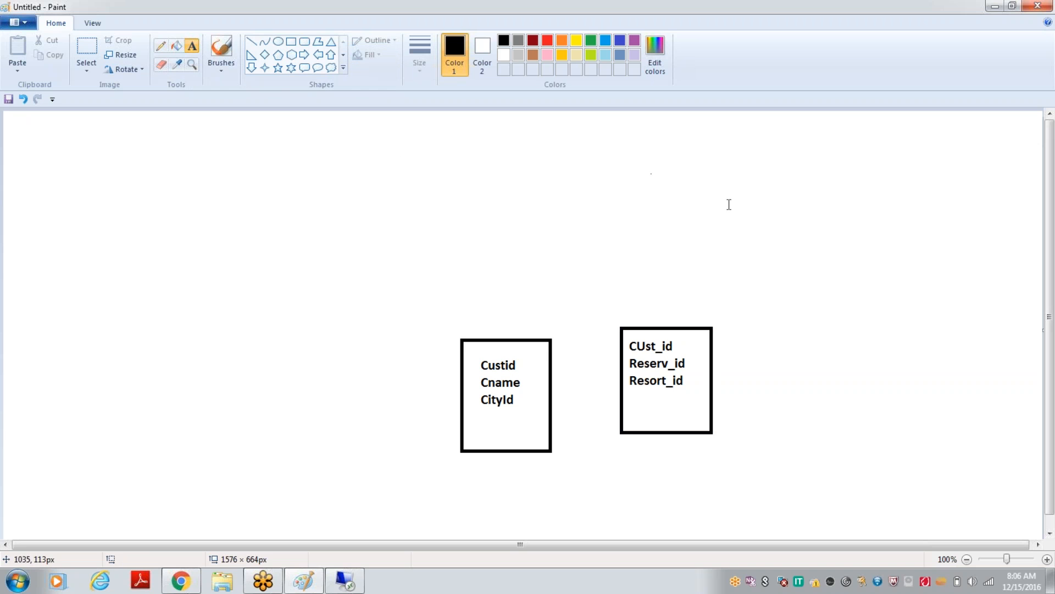
drag(744, 219, 863, 259)
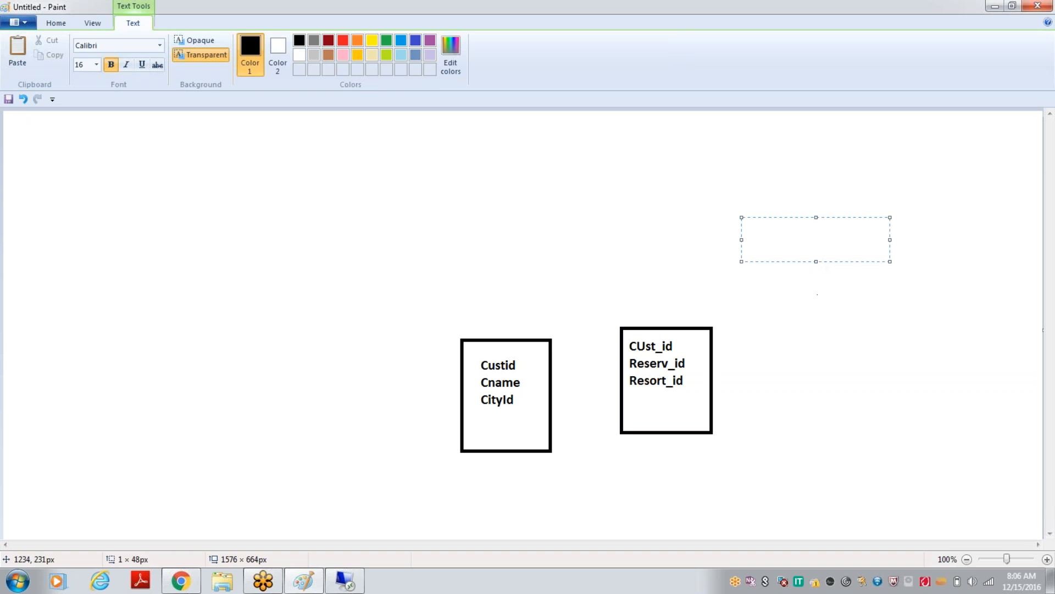
click(816, 262)
click(753, 188)
drag(754, 187, 818, 288)
text(Resort)
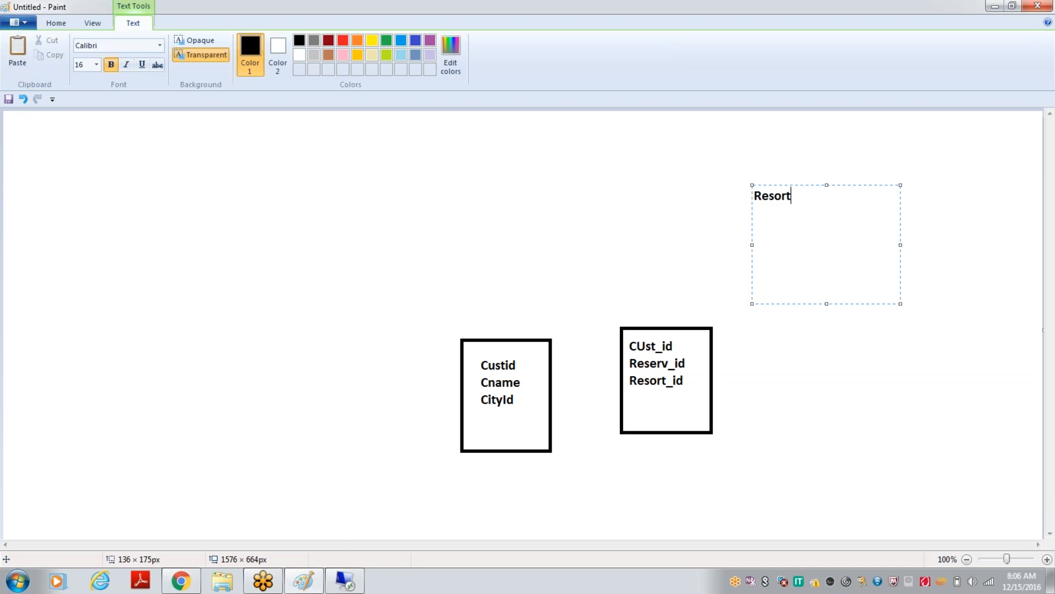
text(_id)
Add ReName as the second line of the resort list
key(Return)
text(RE)
key(BackSpace)
text(eName)
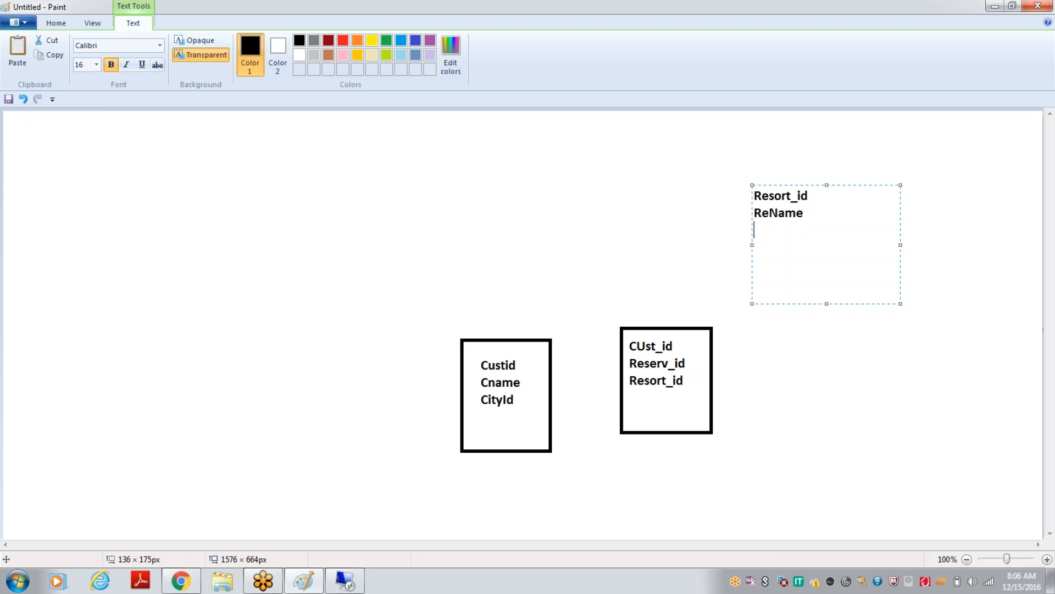
Add COuntry_id as the third line of the resort list and draw a rectangle around the list
key(Return)
text(COuntru)
key(BackSpace)
text(y_id)
click(856, 433)
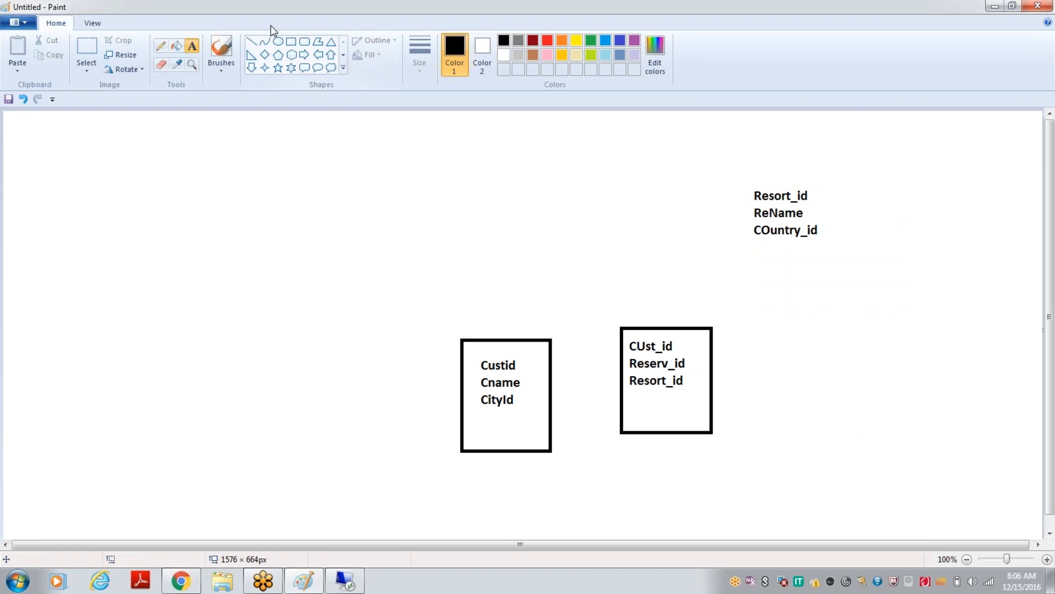
click(290, 42)
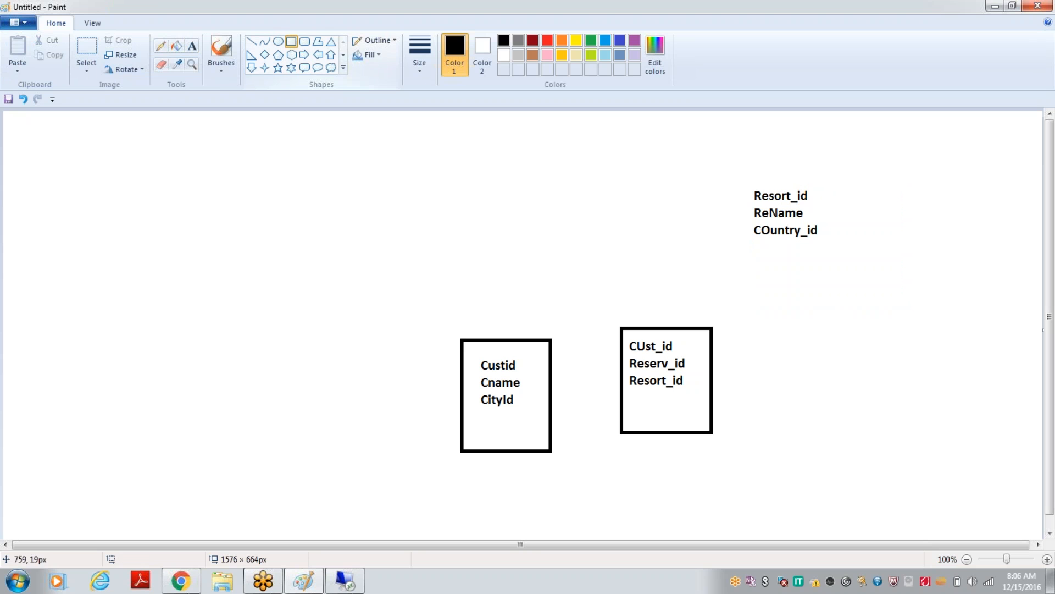
drag(731, 168, 839, 269)
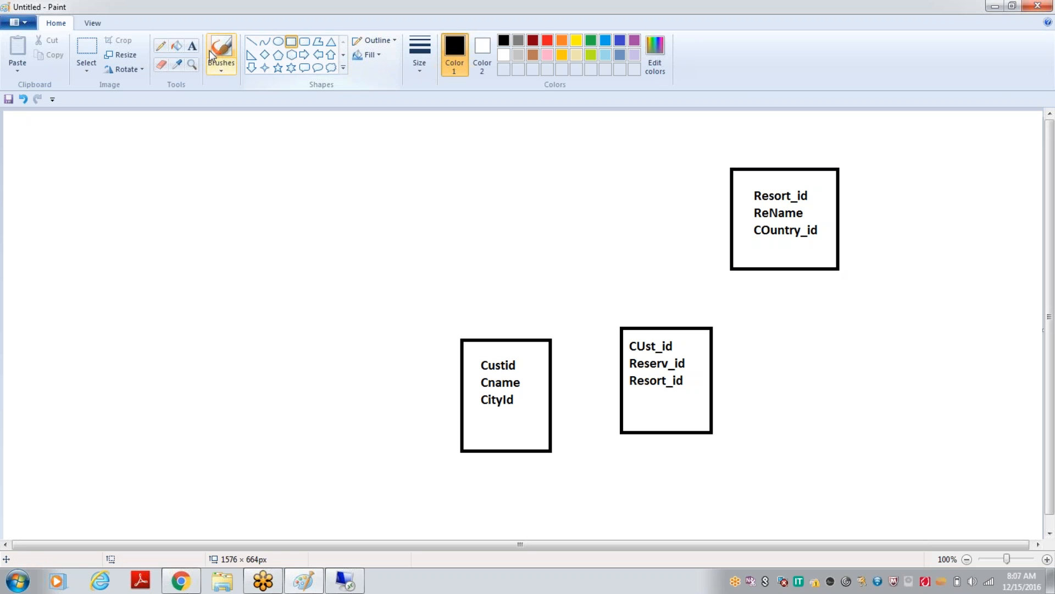
Add a text box of about 144 × 190 px to the left of the customer table, listing CIty_id and Cname on separate lines
click(193, 47)
drag(306, 325, 411, 448)
text(CI)
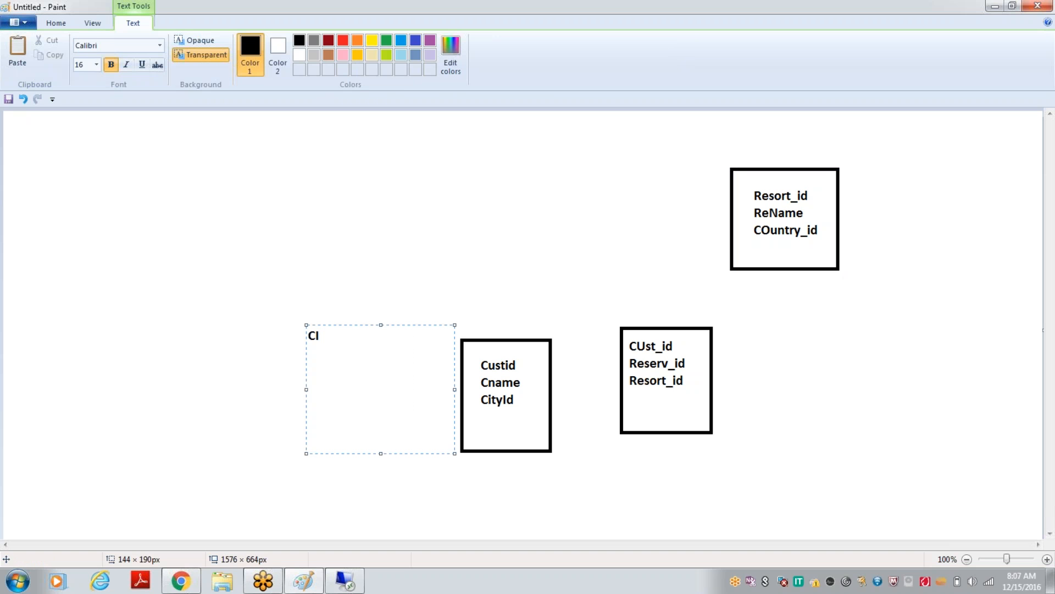
text(ty_id)
key(Return)
text(Cname)
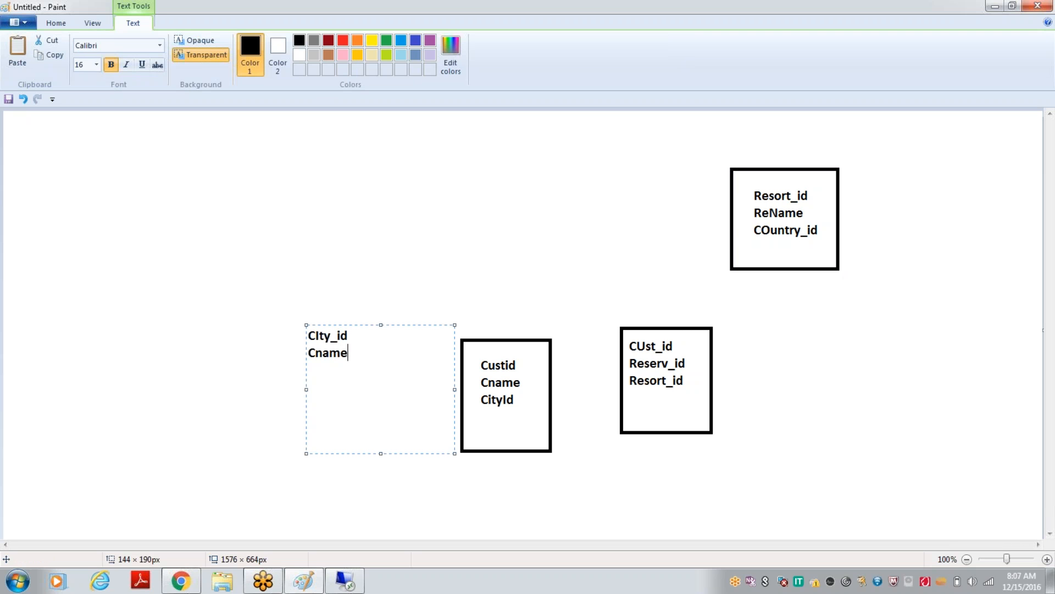
Add COuntry_id as the third line of the city list and draw a rectangle around the list
key(Return)
text(COuntry_id)
click(295, 250)
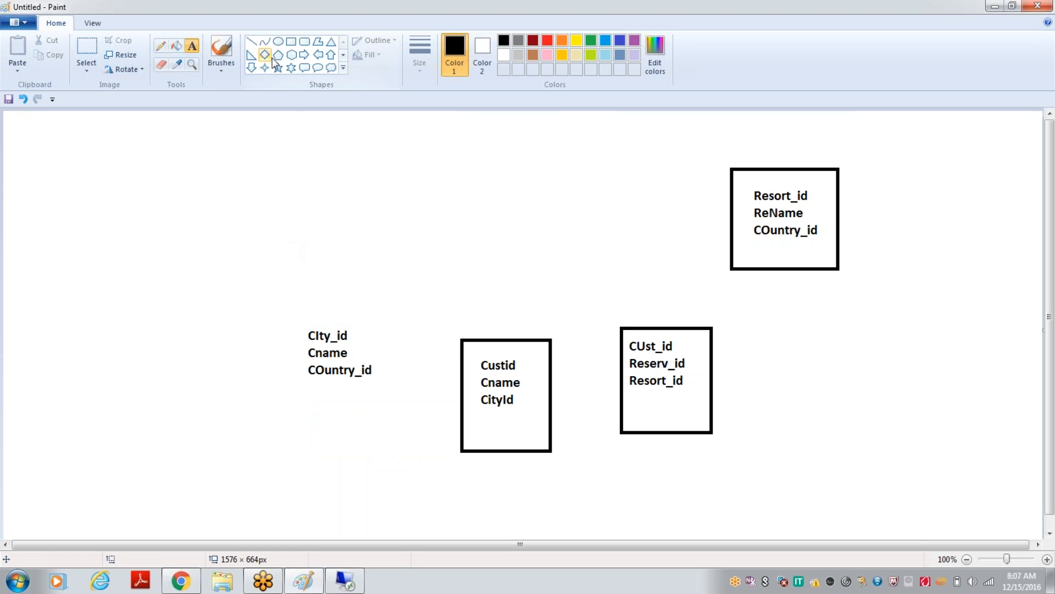
click(291, 43)
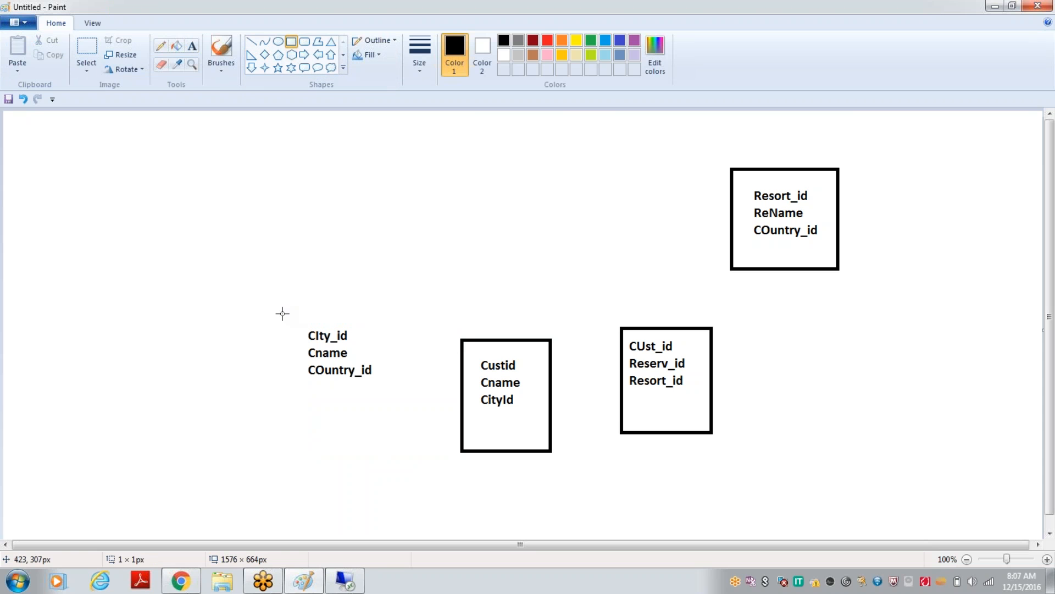
drag(283, 314, 383, 443)
click(417, 497)
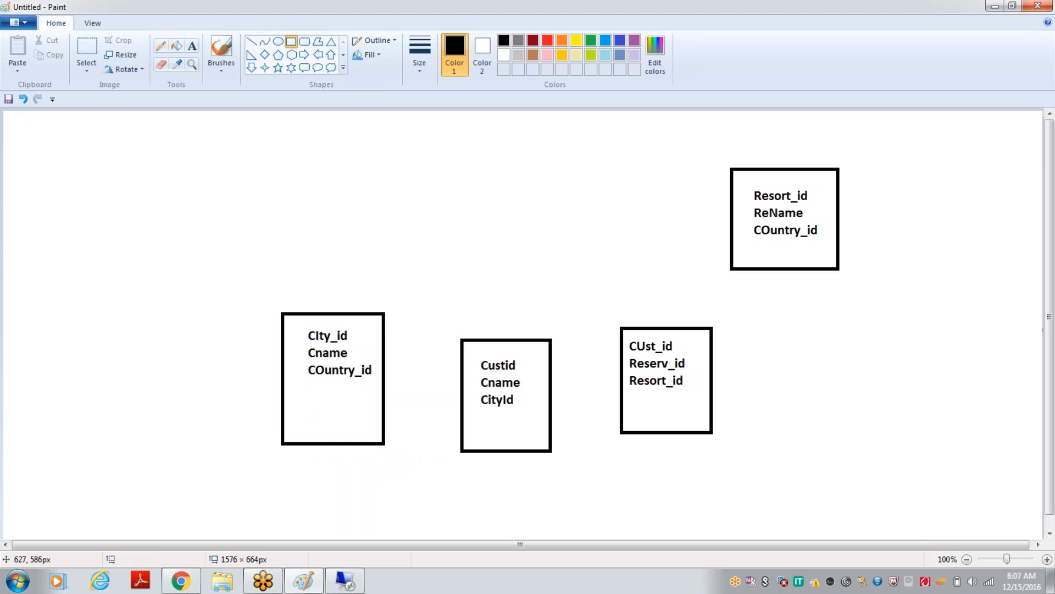